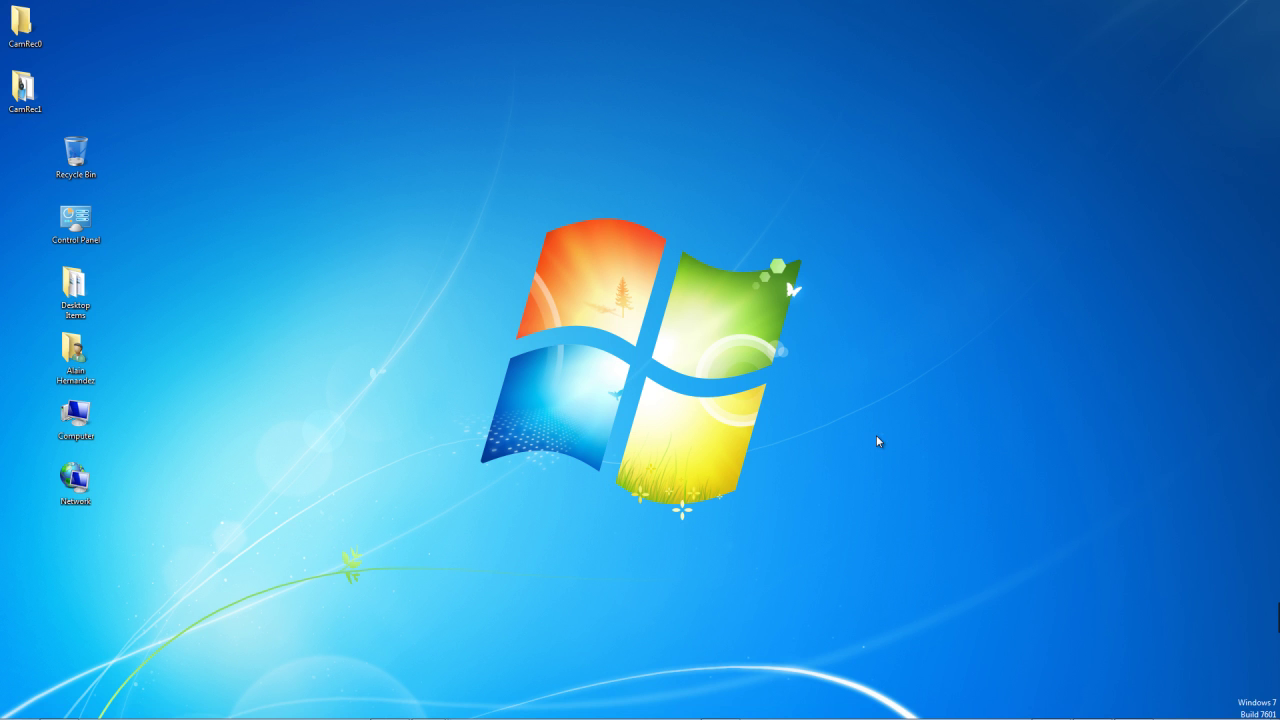
- Look over the program shortcuts in the Start menu and the All Programs list
{"action": "mouse_move", "coordinate": [900, 716]}
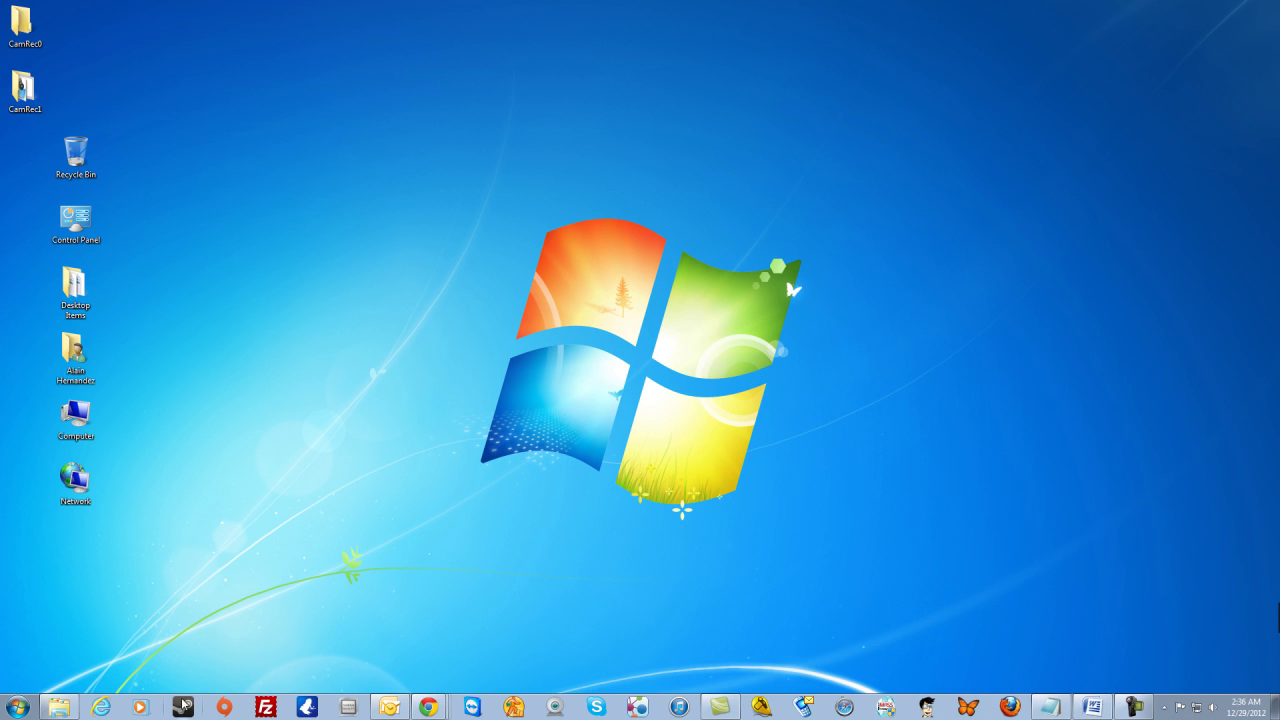
{"action": "left_click", "coordinate": [16, 706]}
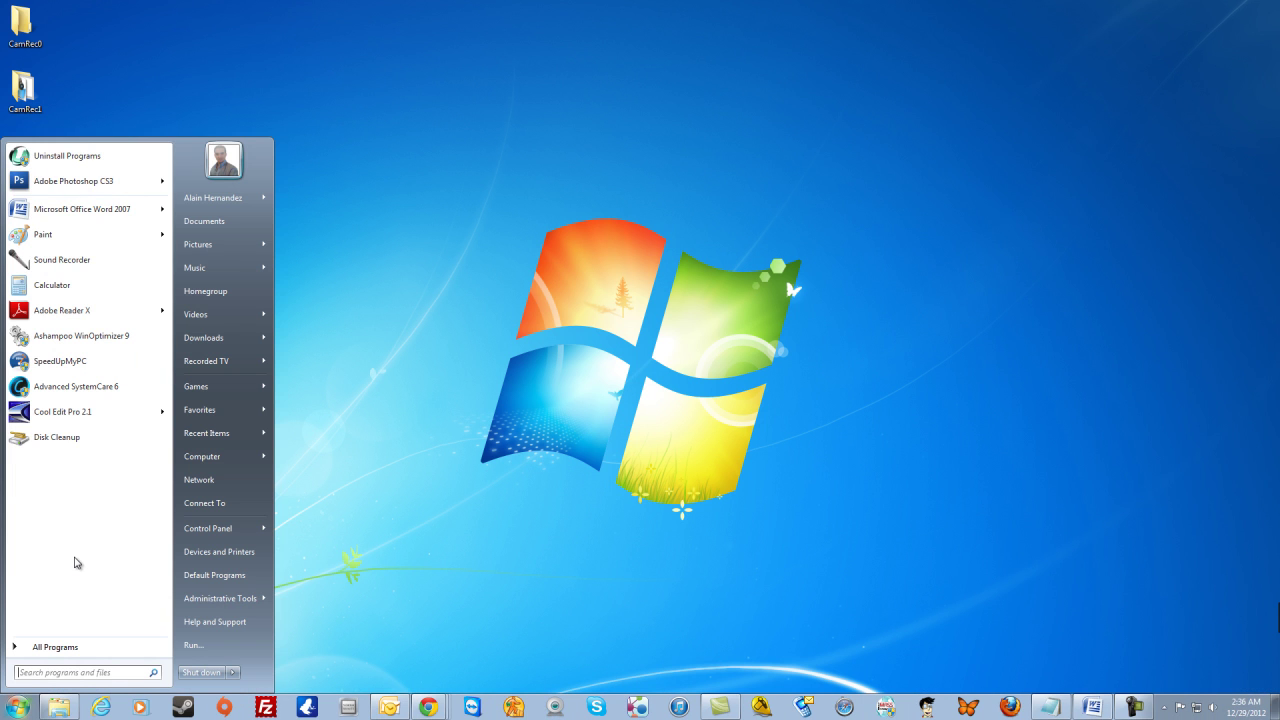
{"action": "left_click", "coordinate": [413, 419]}
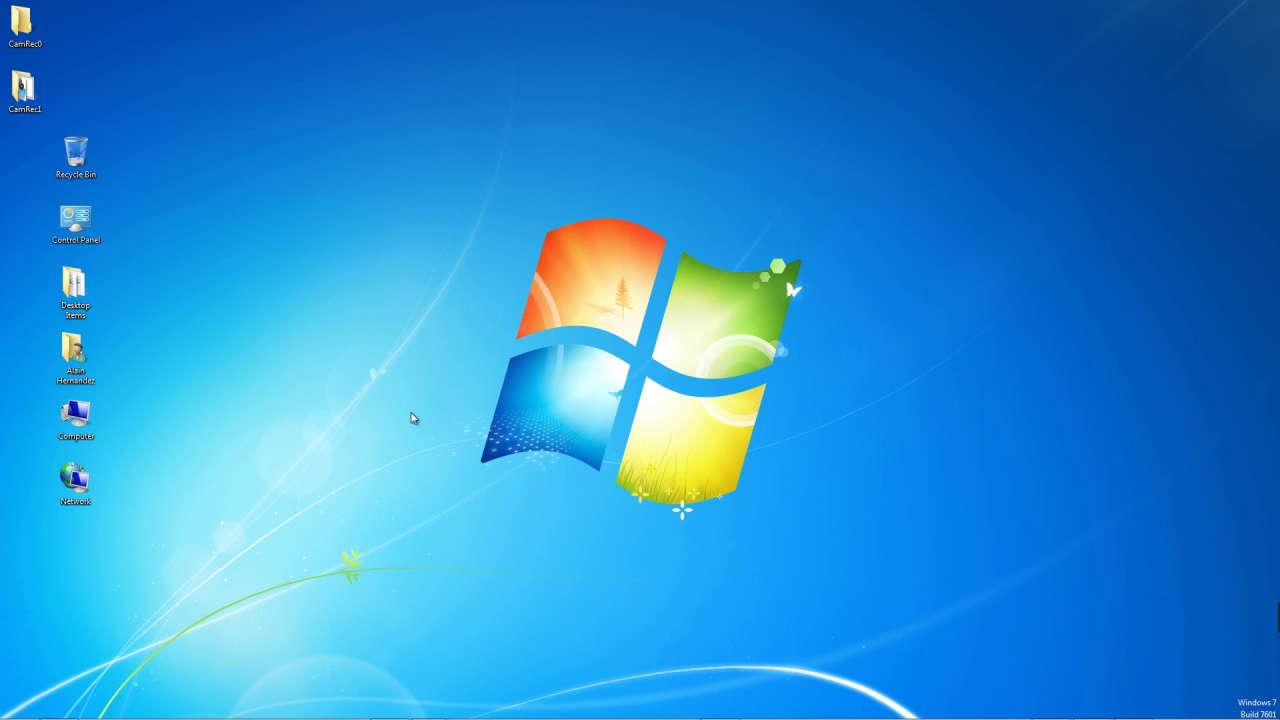
{"action": "mouse_move", "coordinate": [991, 715]}
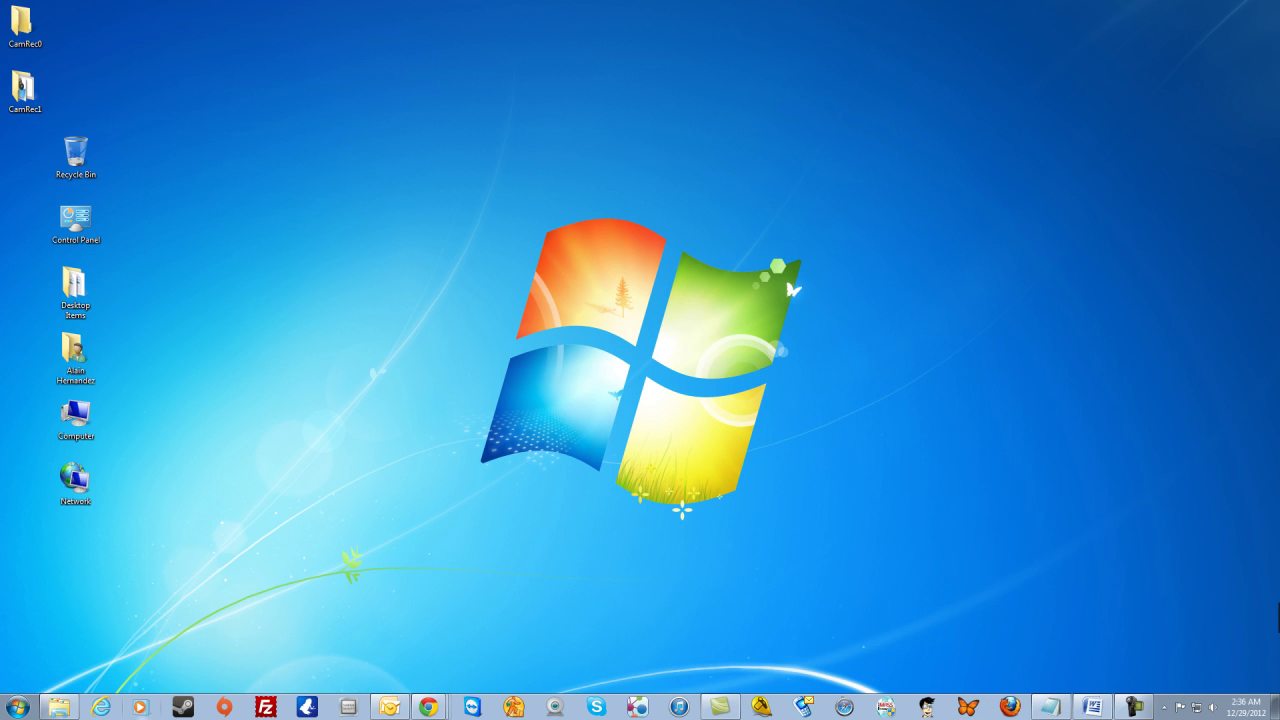
{"action": "left_click", "coordinate": [17, 707]}
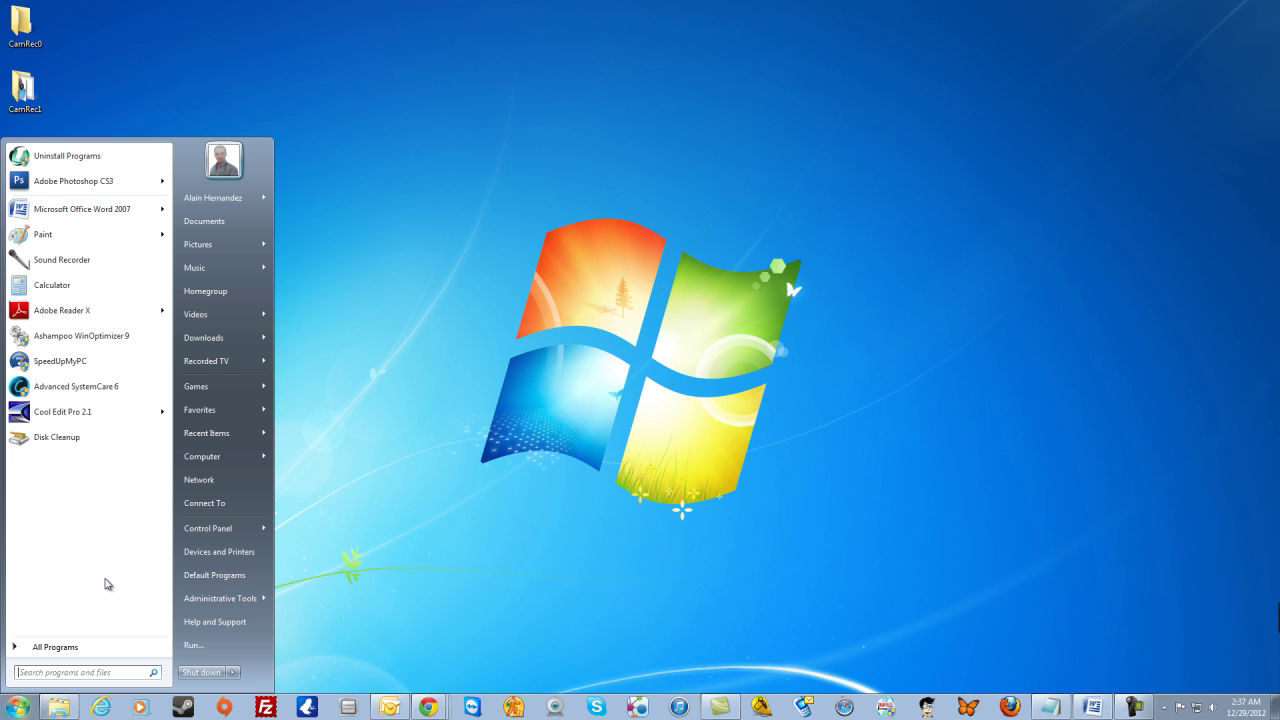
{"action": "left_click", "coordinate": [91, 648]}
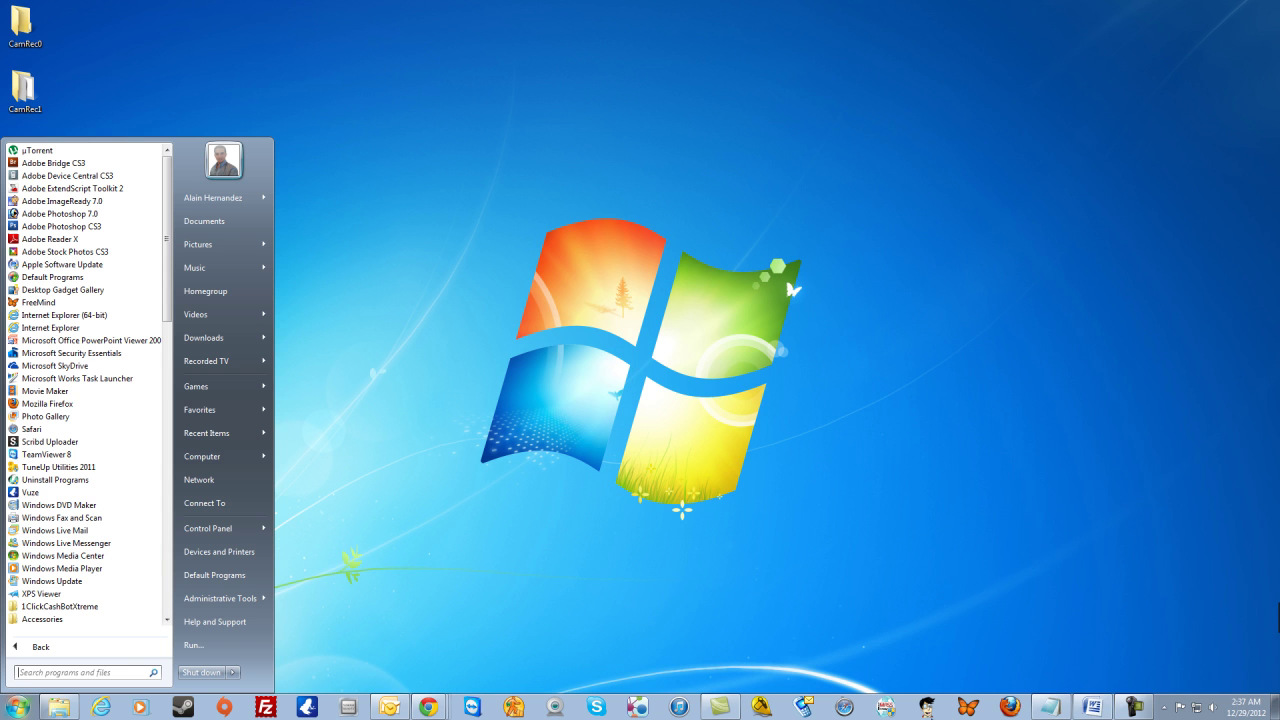
{"action": "left_click", "coordinate": [597, 666]}
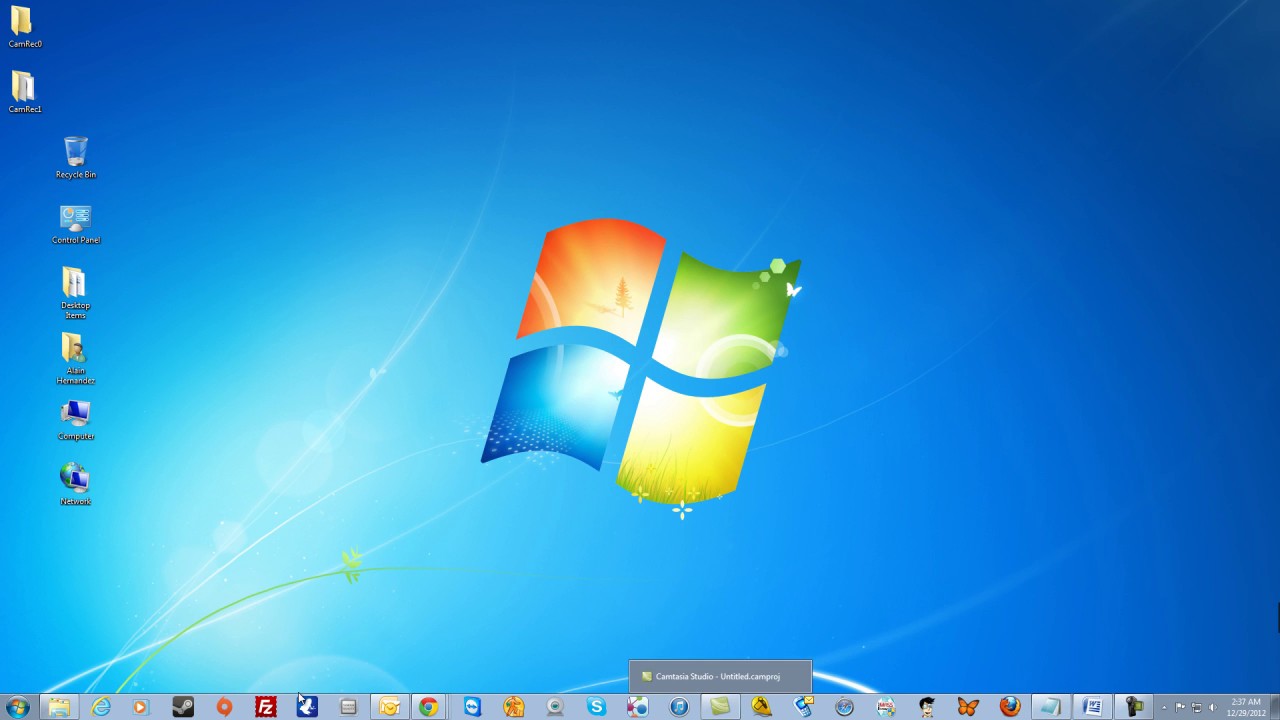
{"action": "left_click", "coordinate": [12, 706]}
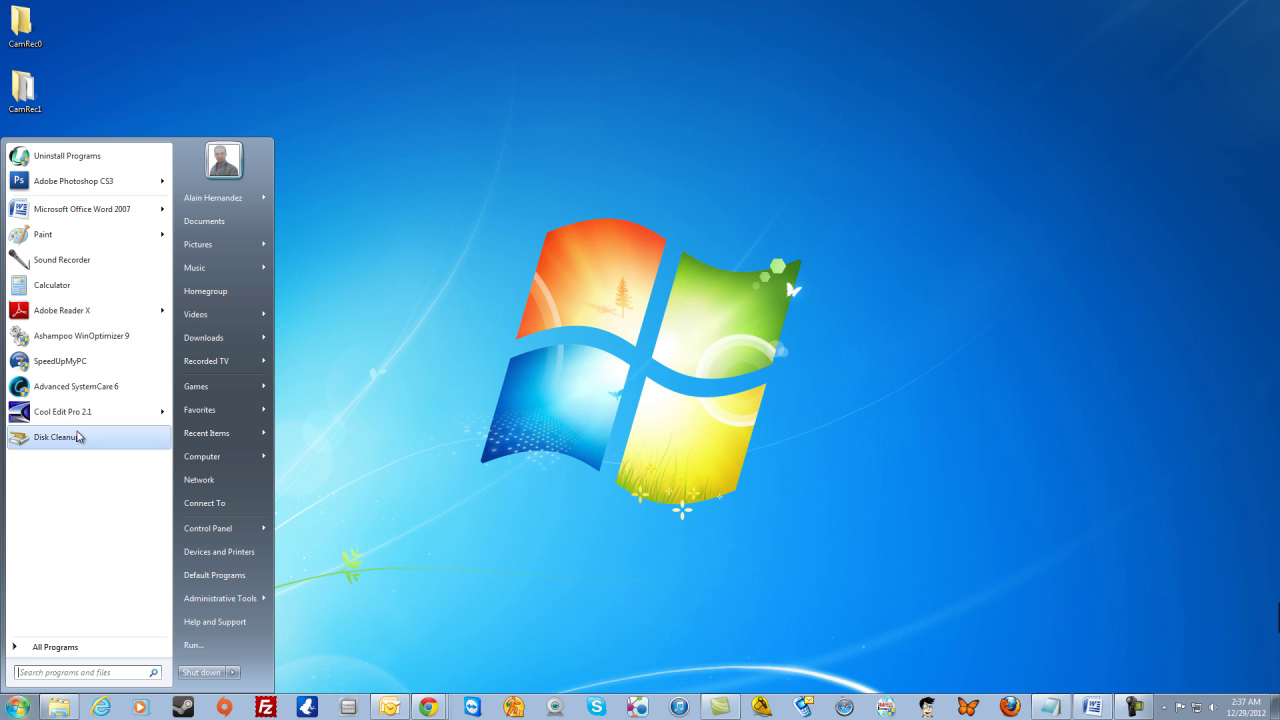
{"action": "left_click", "coordinate": [346, 337]}
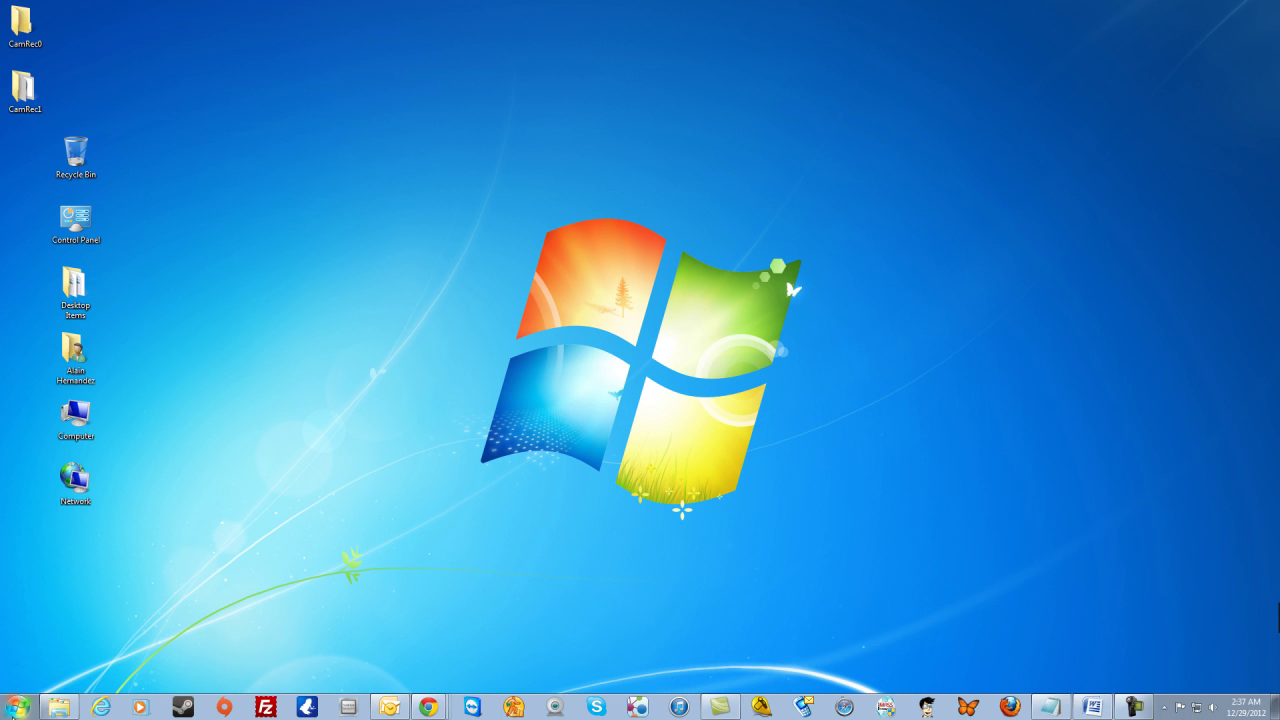
- Unpin Adobe Photoshop CS3 from the Start menu, starting from its entry in the full program list
{"action": "left_click", "coordinate": [18, 708]}
{"action": "left_click", "coordinate": [87, 647]}
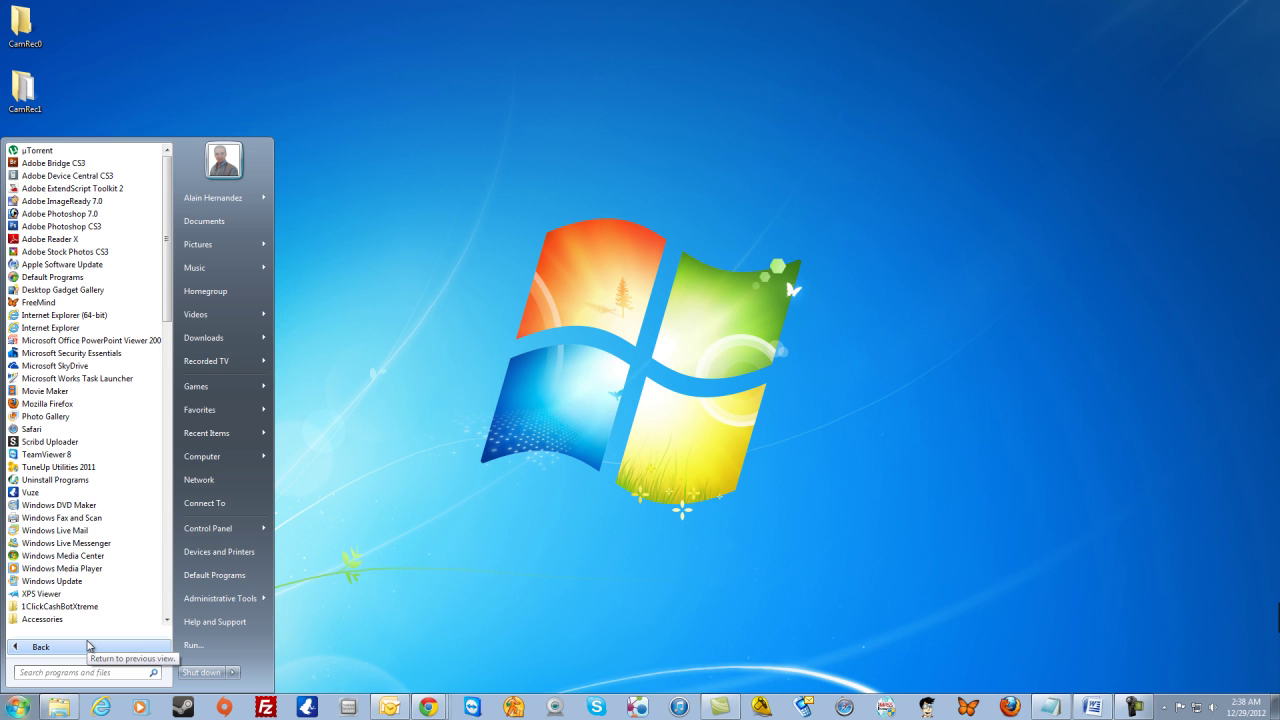
{"action": "right_click", "coordinate": [68, 229]}
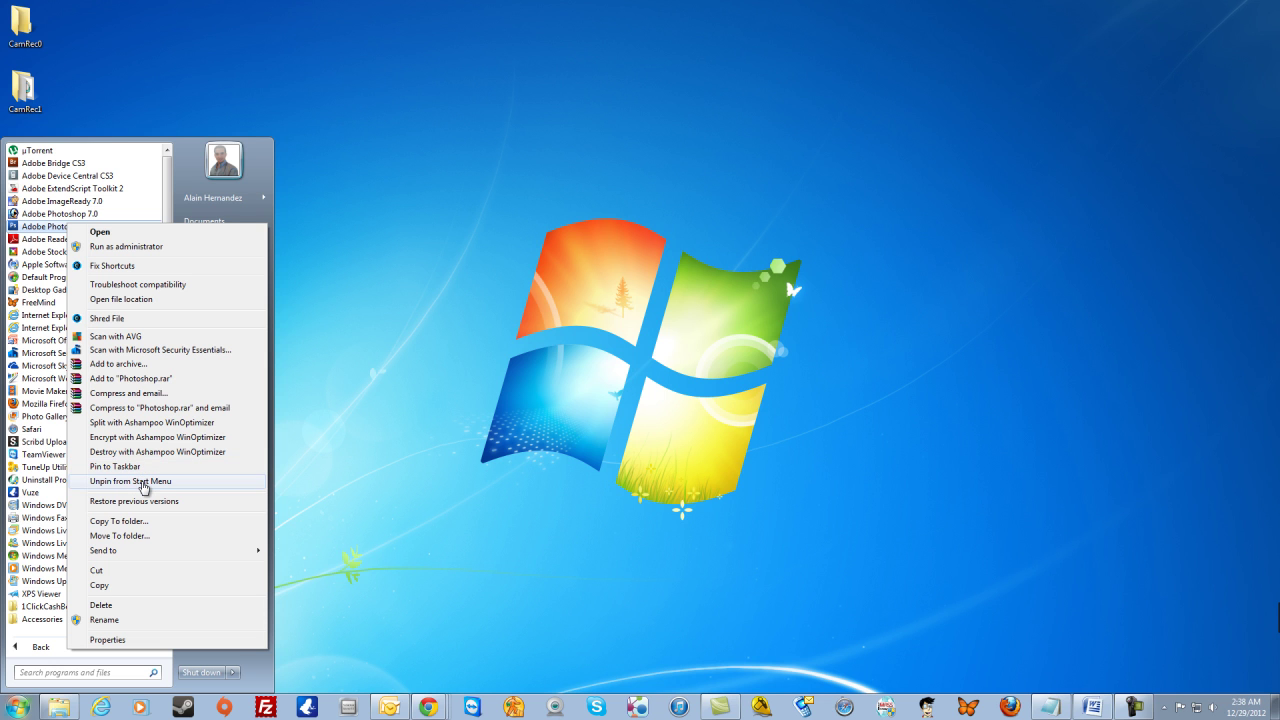
{"action": "left_click", "coordinate": [143, 483]}
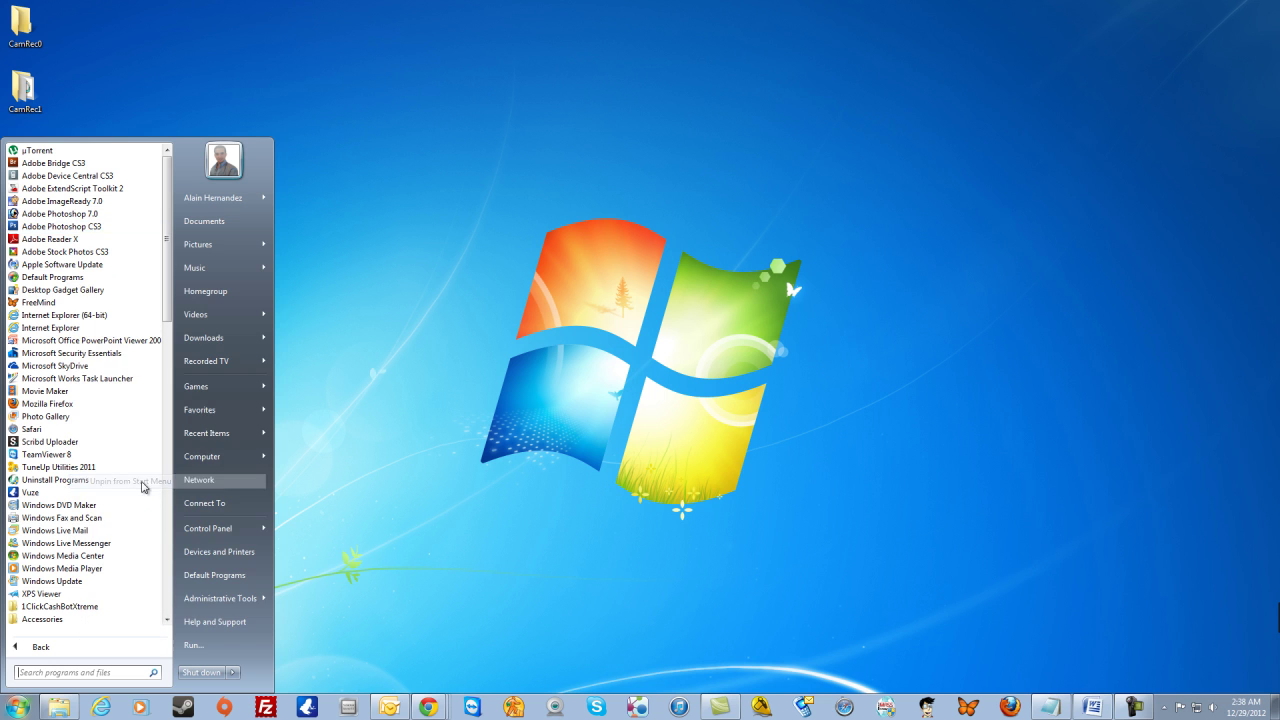
- Pin Adobe Photoshop CS3 to the taskbar from its entry in the full program list
{"action": "right_click", "coordinate": [84, 229]}
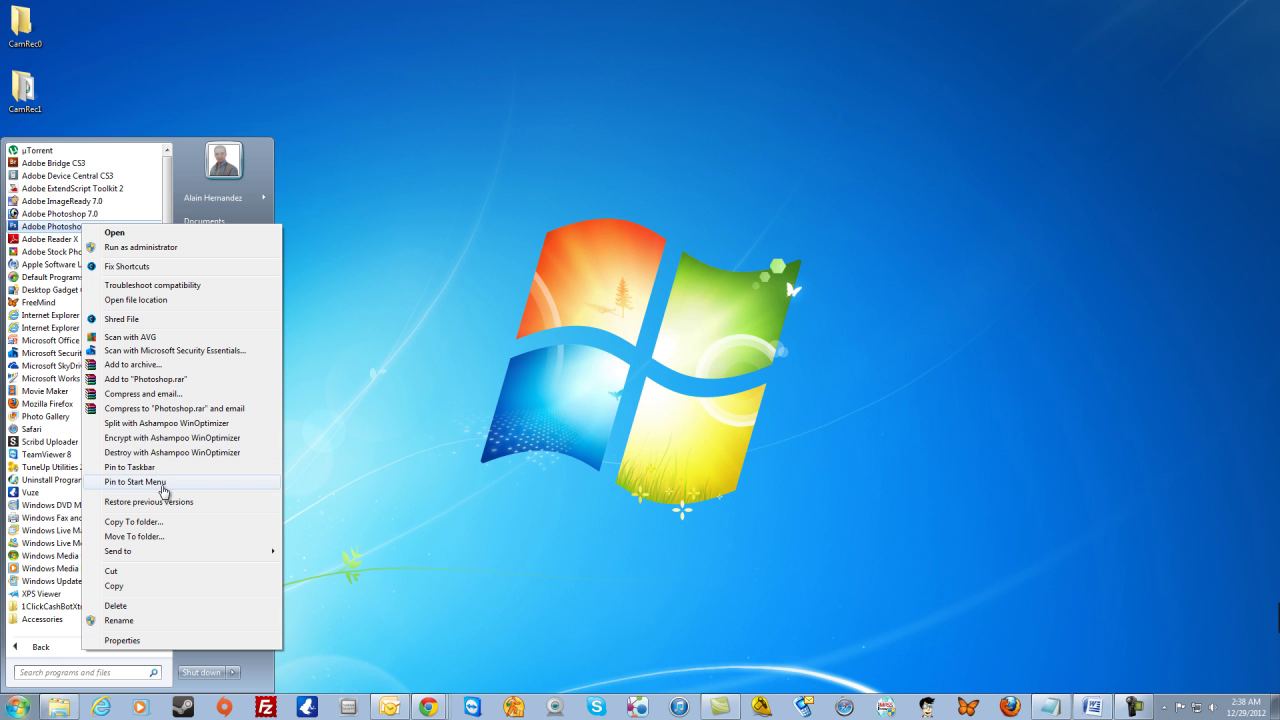
{"action": "mouse_move", "coordinate": [214, 555]}
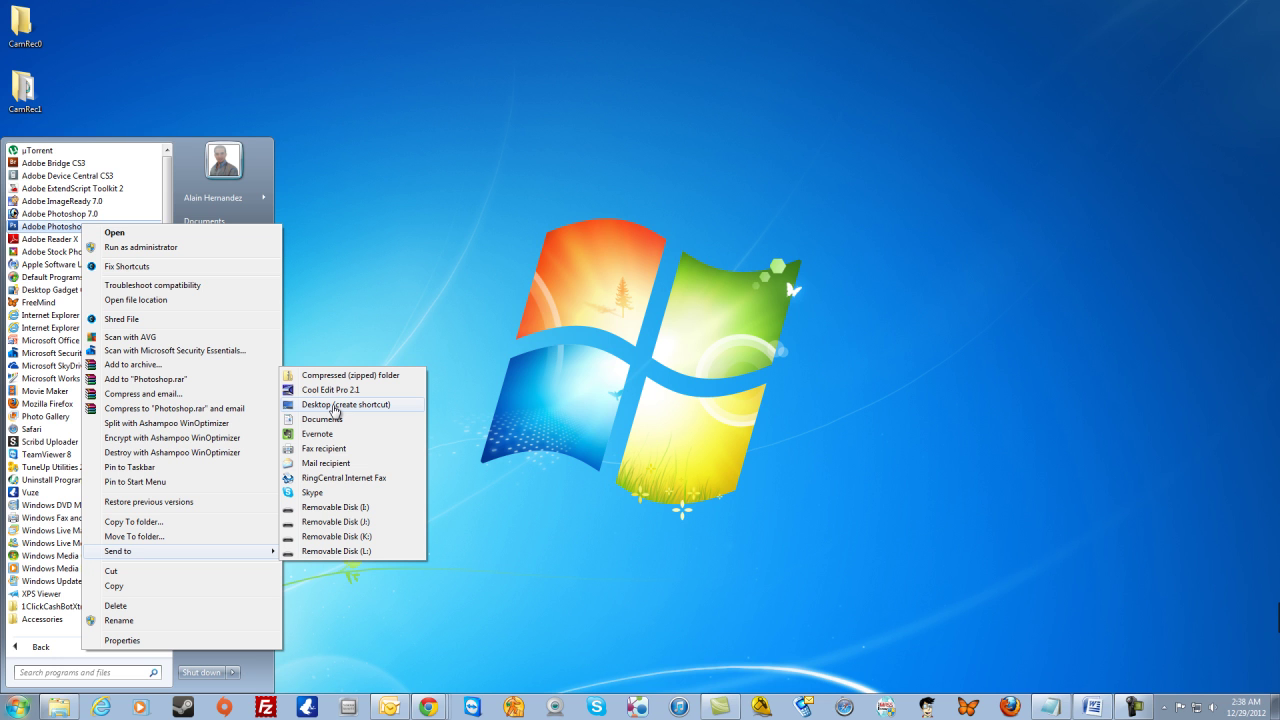
{"action": "left_click", "coordinate": [155, 468]}
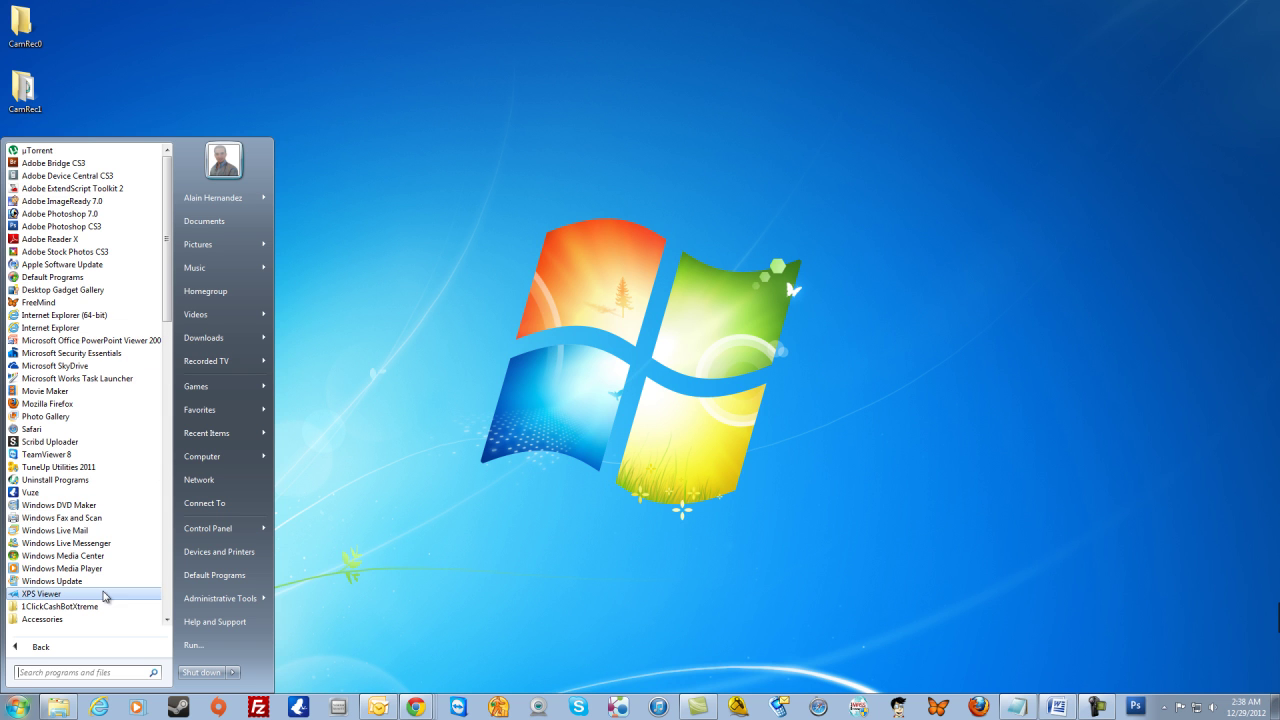
{"action": "left_click", "coordinate": [1138, 680]}
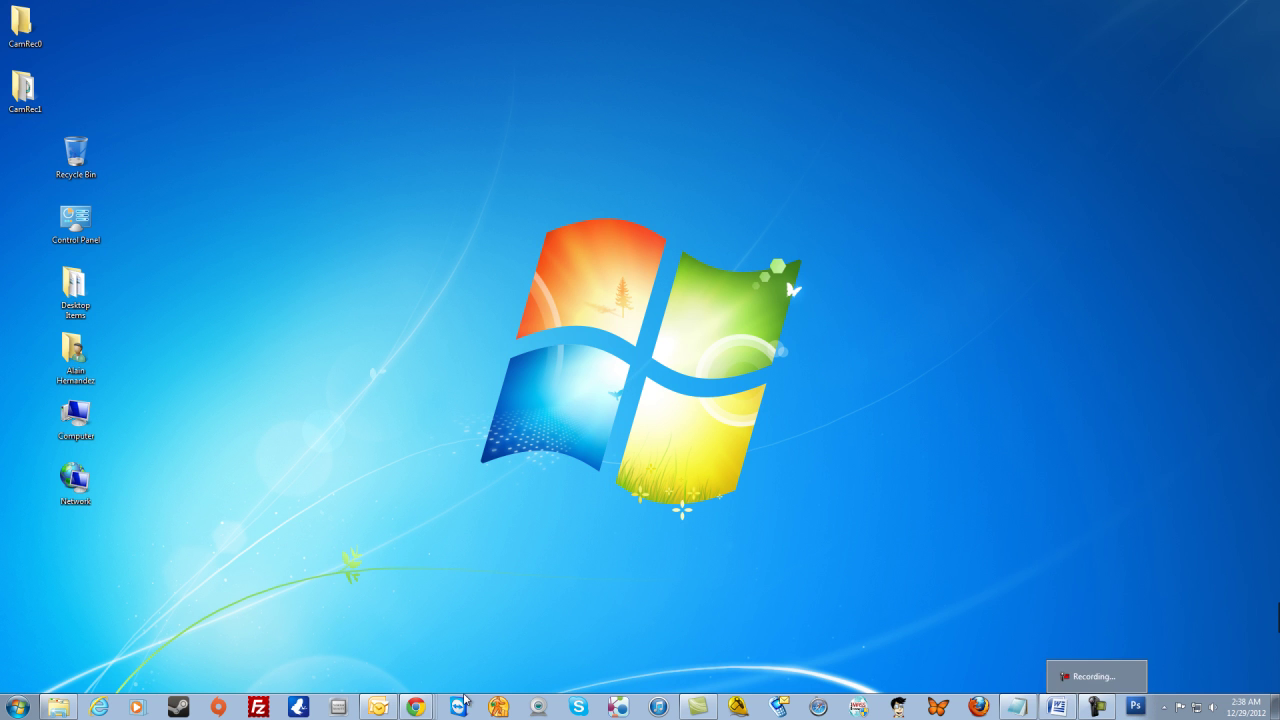
- Pin Adobe Photoshop CS3 to the Start menu from its entry in the full program list
{"action": "left_click", "coordinate": [17, 707]}
{"action": "left_click", "coordinate": [45, 645]}
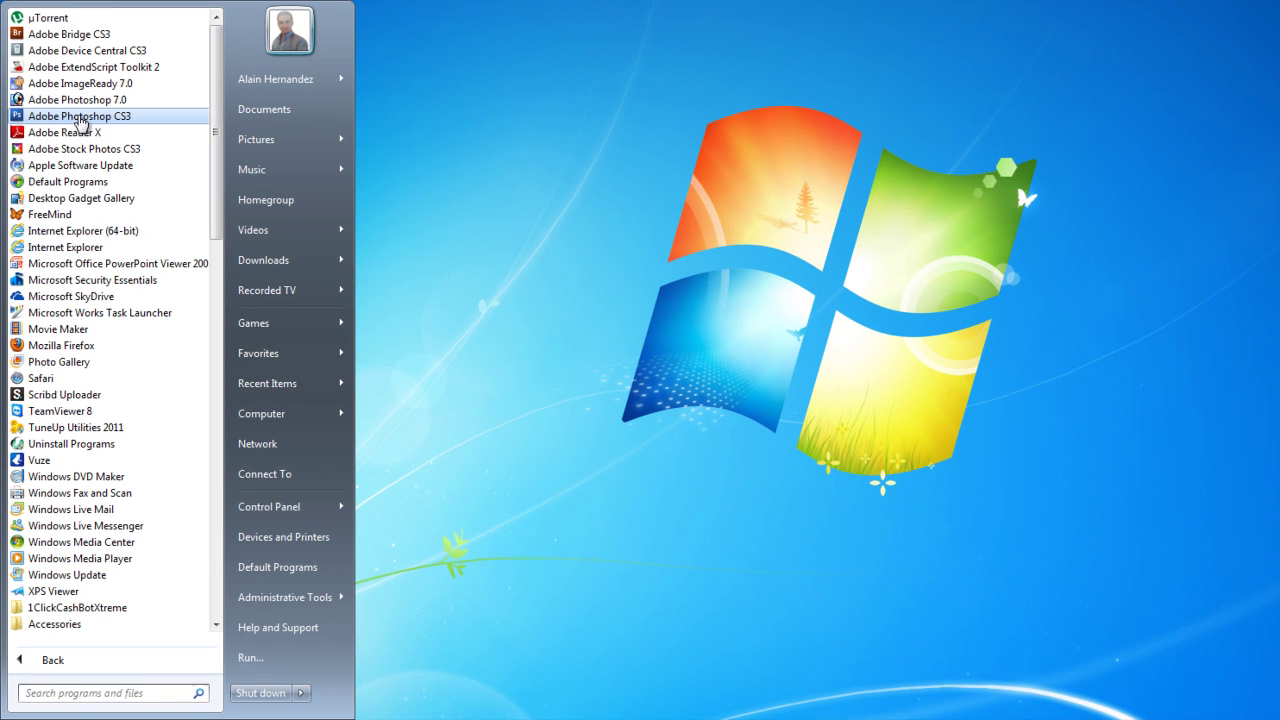
{"action": "right_click", "coordinate": [80, 120]}
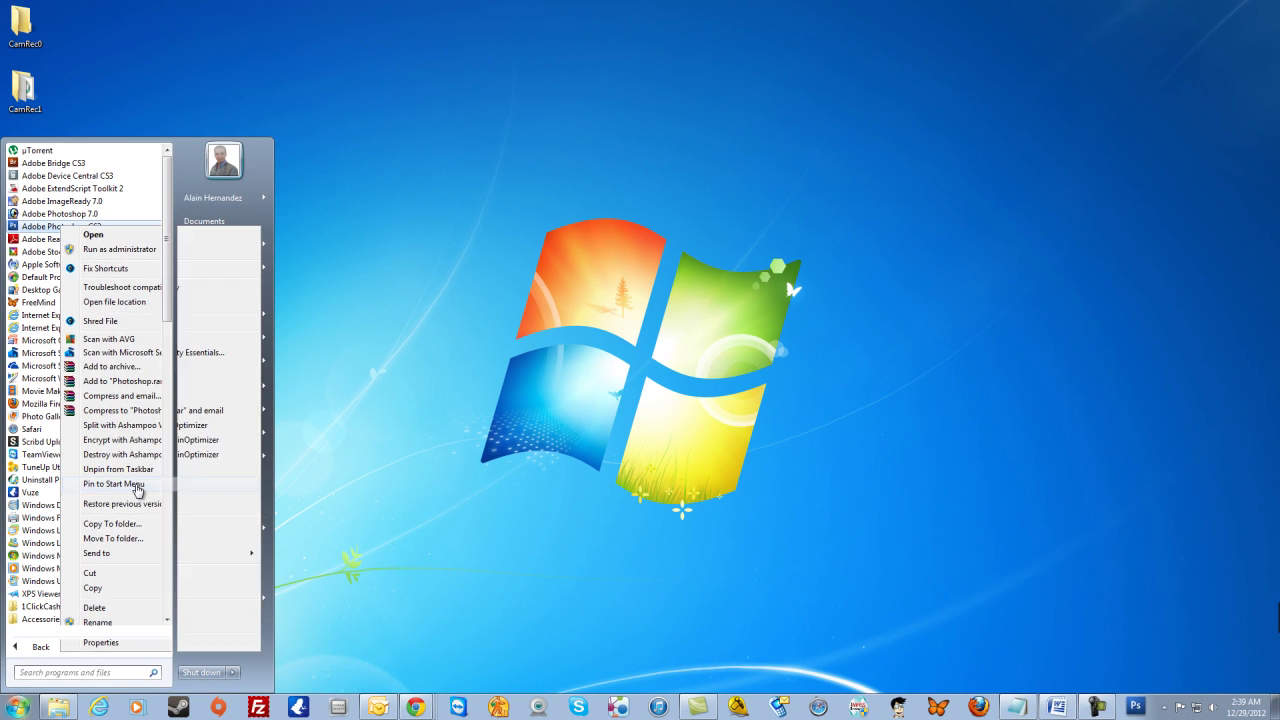
{"action": "left_click", "coordinate": [178, 457]}
{"action": "key", "text": "Escape"}
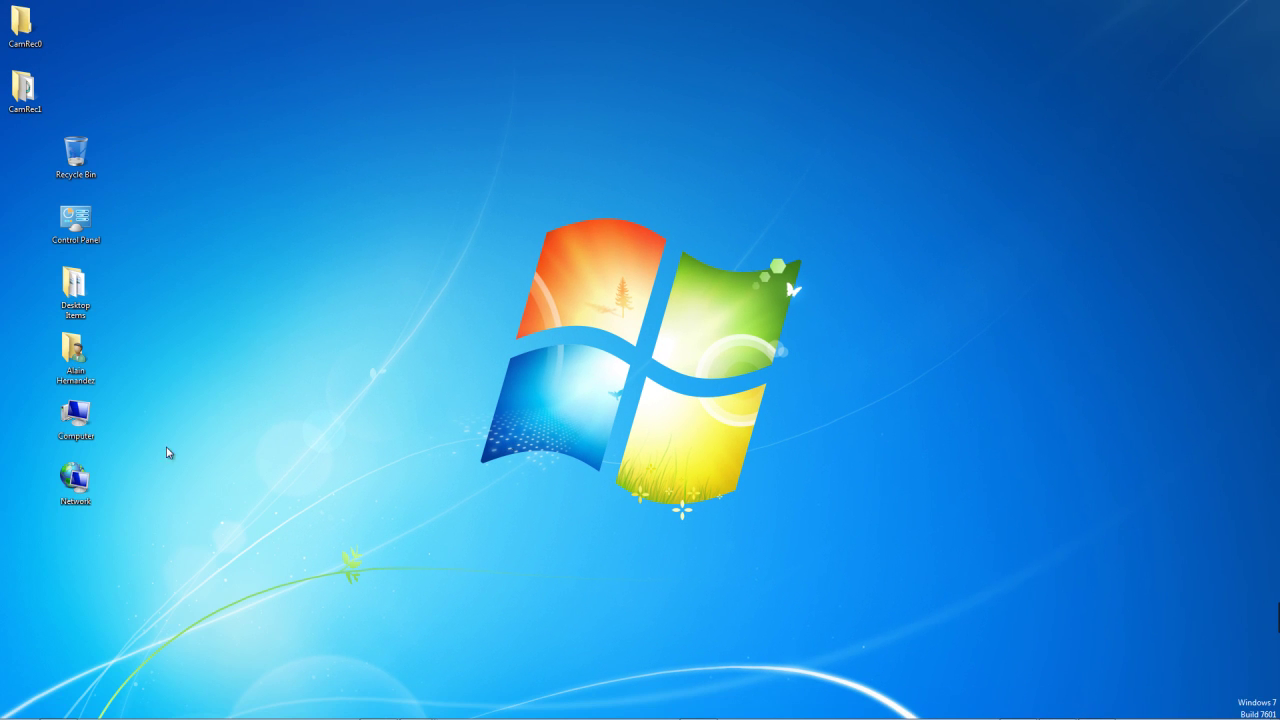
- Create a desktop shortcut for Adobe Photoshop CS3 by sending its program list entry to the desktop
{"action": "left_click", "coordinate": [22, 710]}
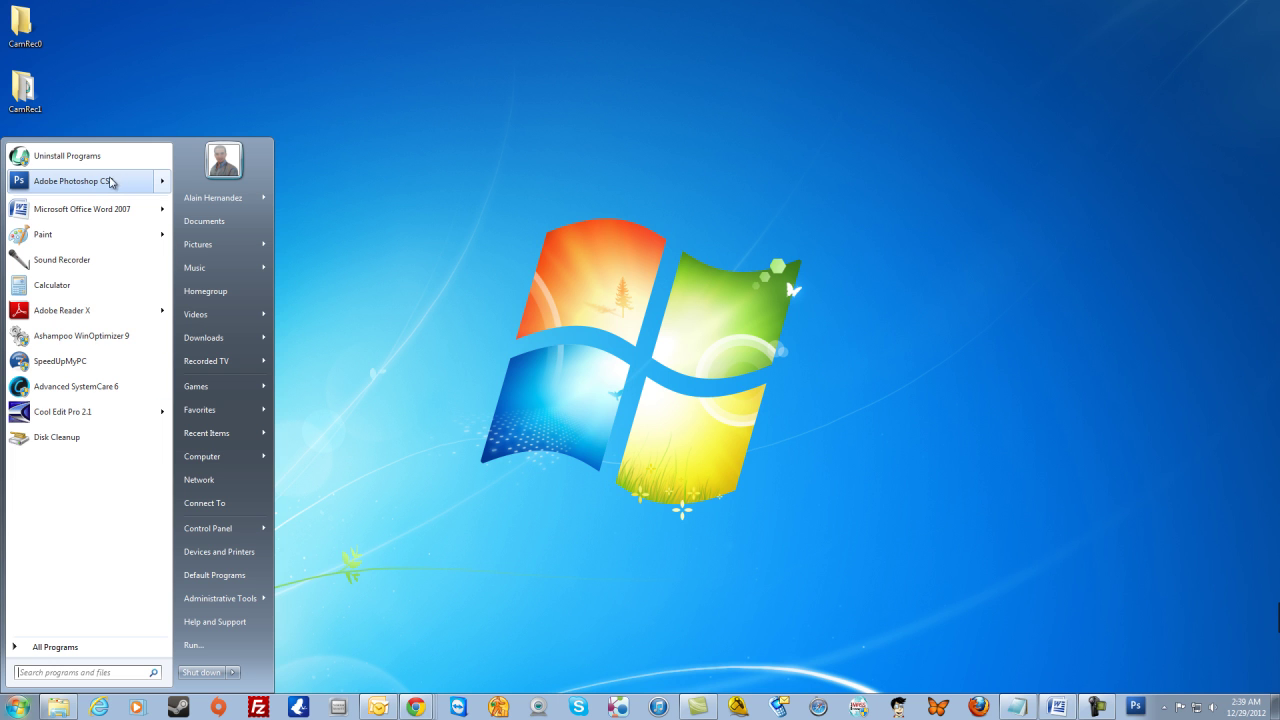
{"action": "mouse_move", "coordinate": [58, 182]}
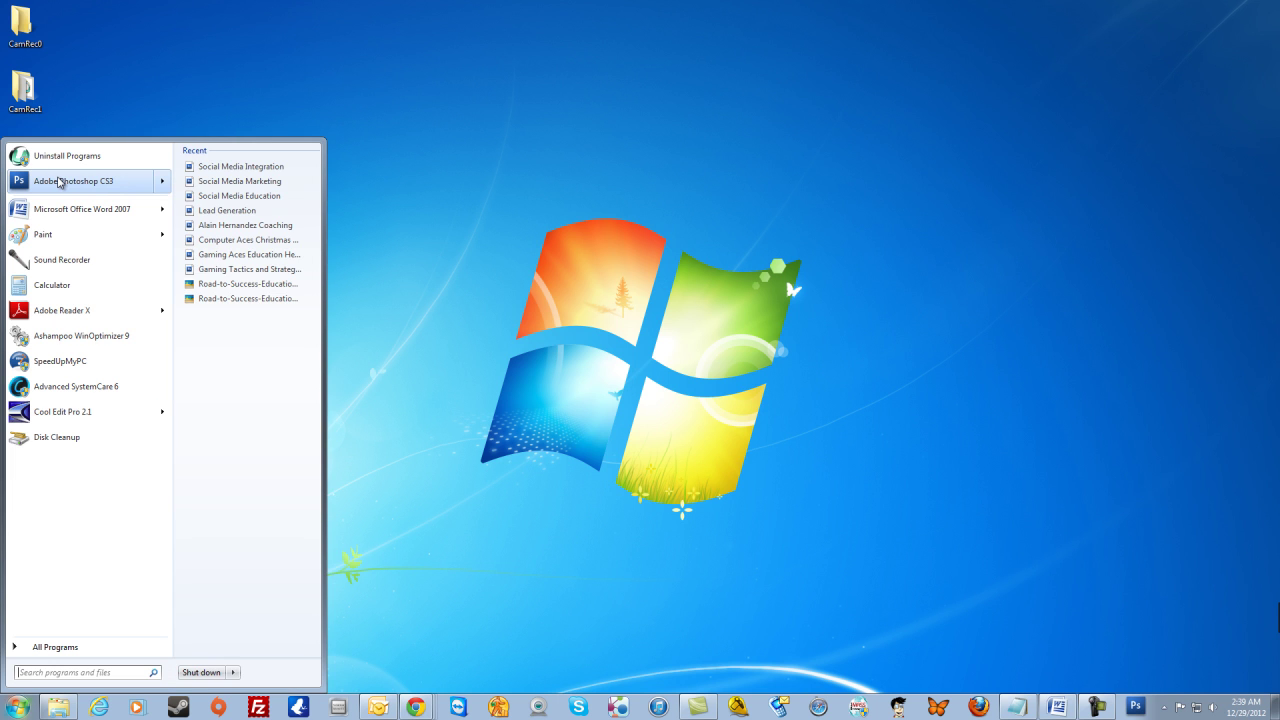
{"action": "left_click", "coordinate": [92, 648]}
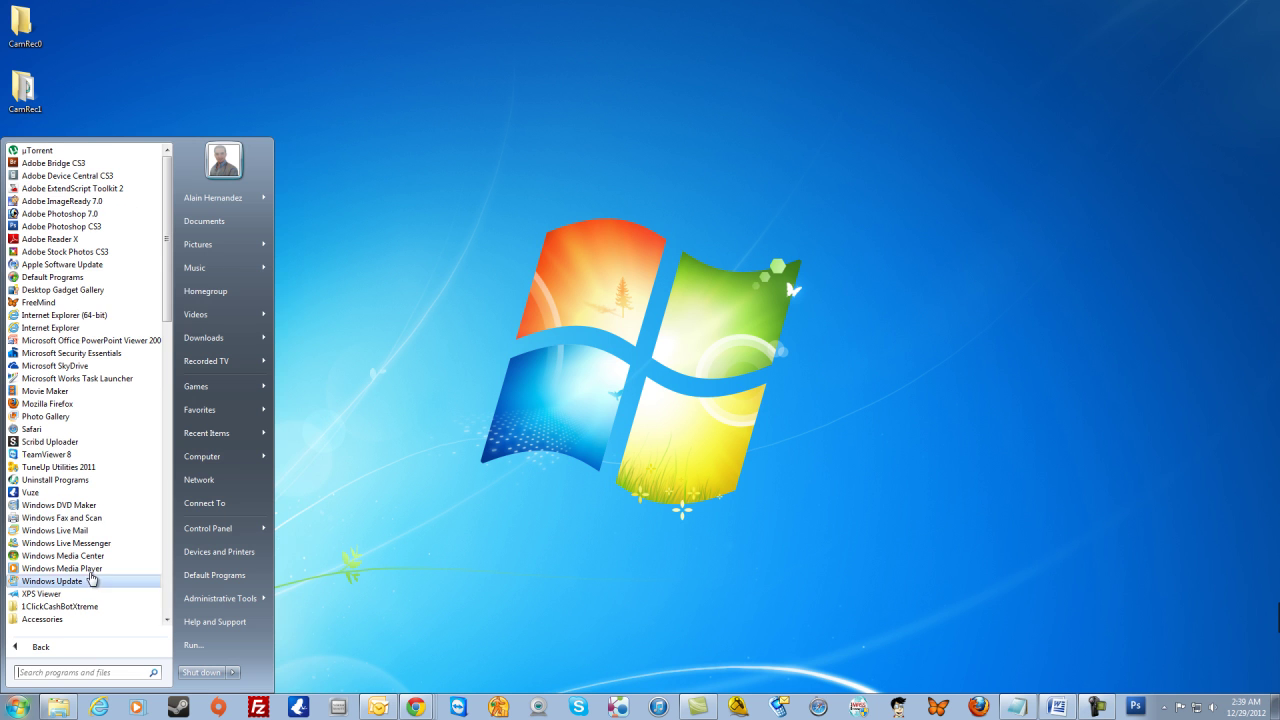
{"action": "right_click", "coordinate": [65, 231]}
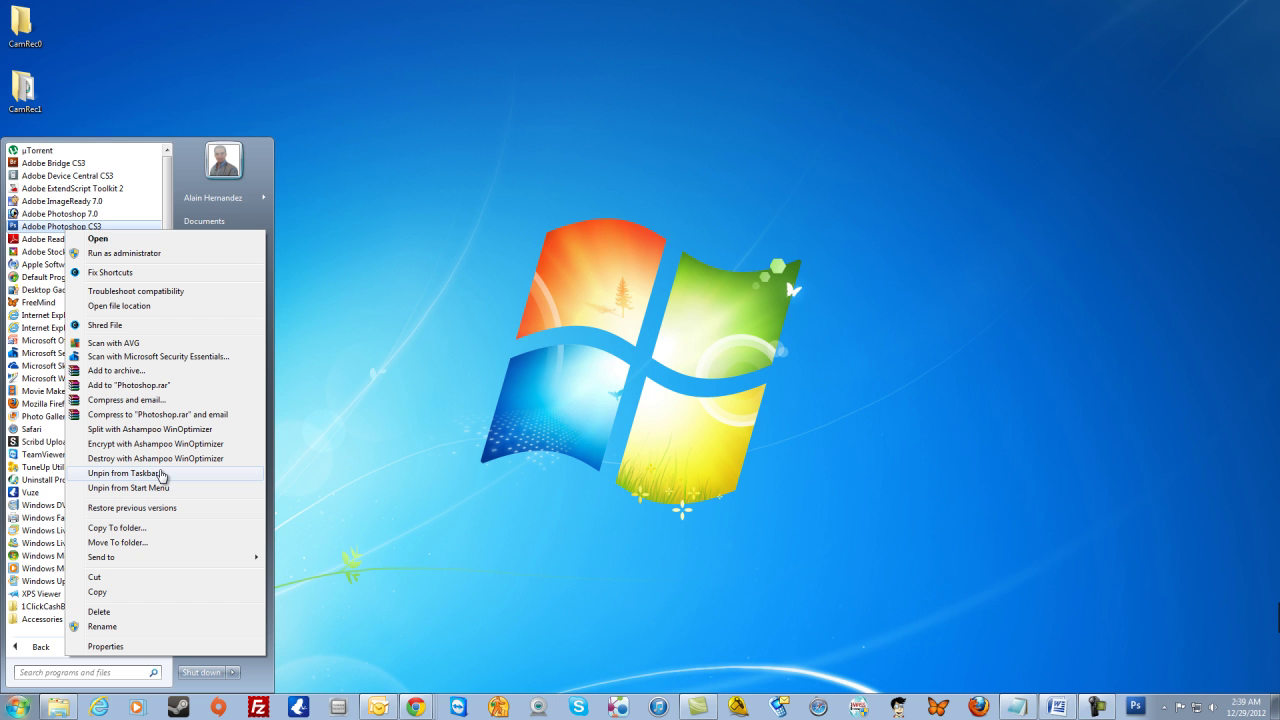
{"action": "mouse_move", "coordinate": [180, 565]}
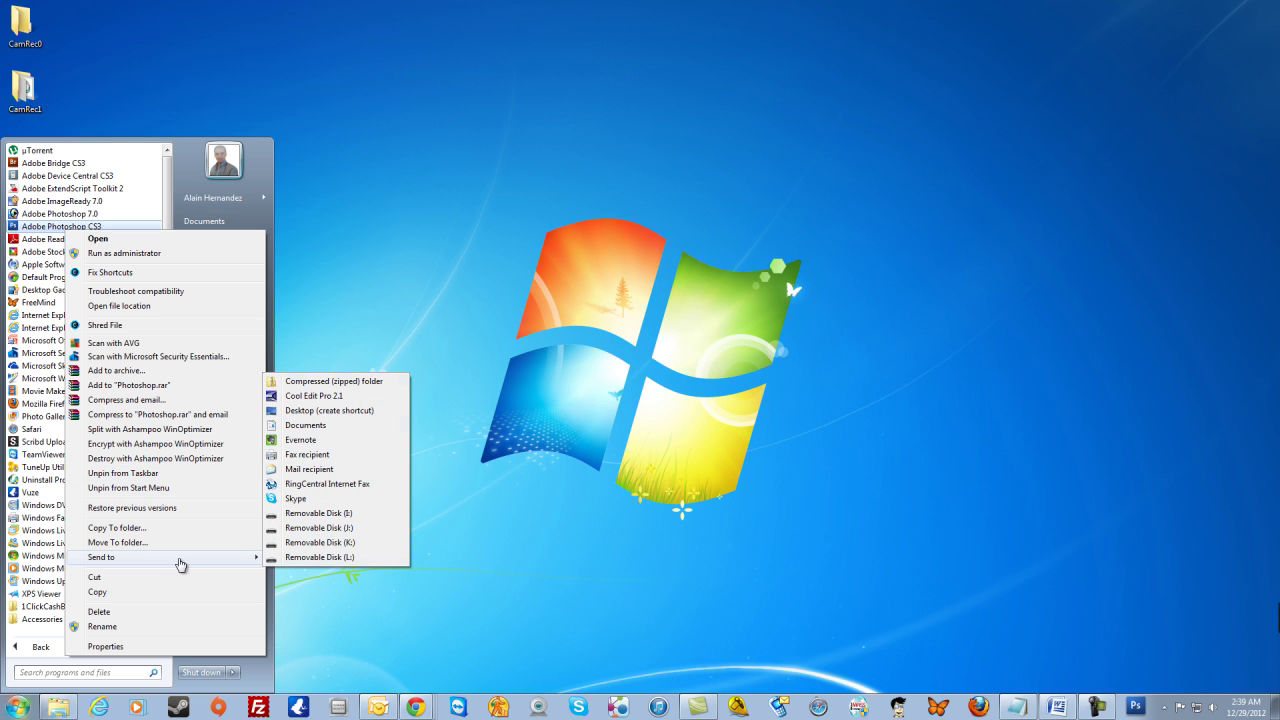
{"action": "left_click", "coordinate": [345, 410]}
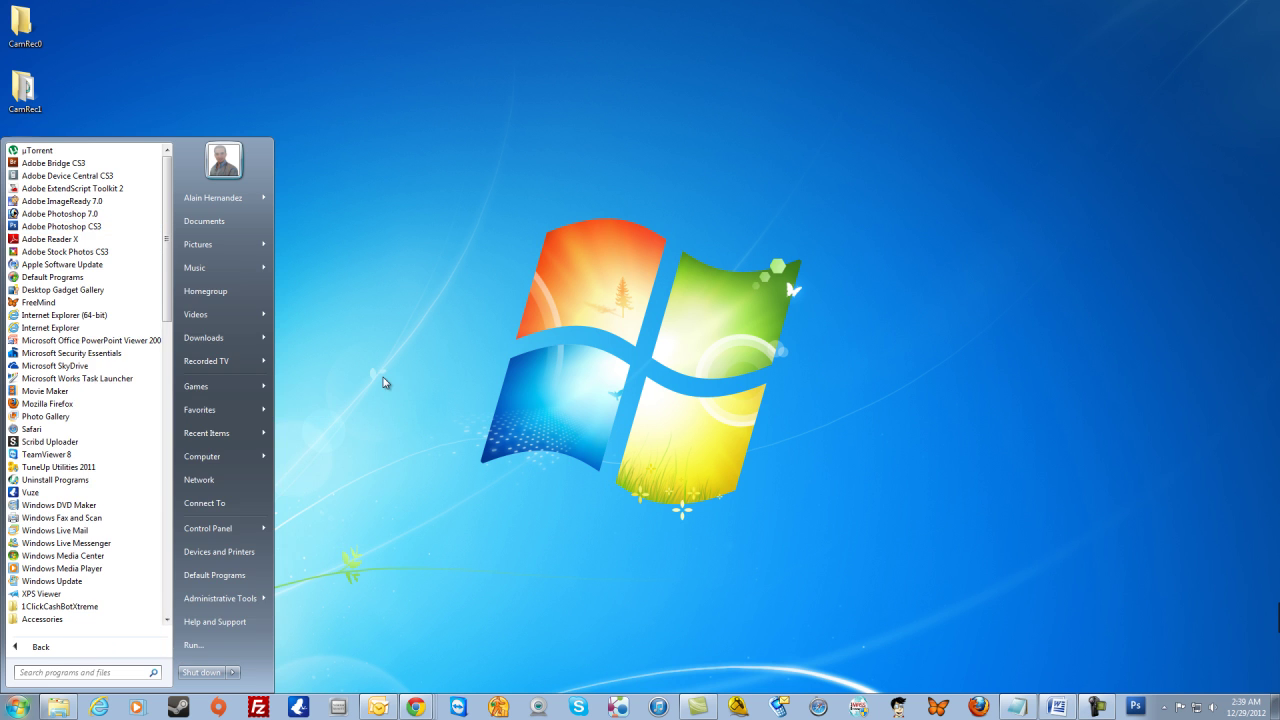
{"action": "left_click", "coordinate": [371, 391]}
- Move the Adobe Photoshop CS3 shortcut on the desktop to the spot beside the Recycle Bin
{"action": "left_click_drag", "start_coordinate": [14, 160], "coordinate": [66, 556]}
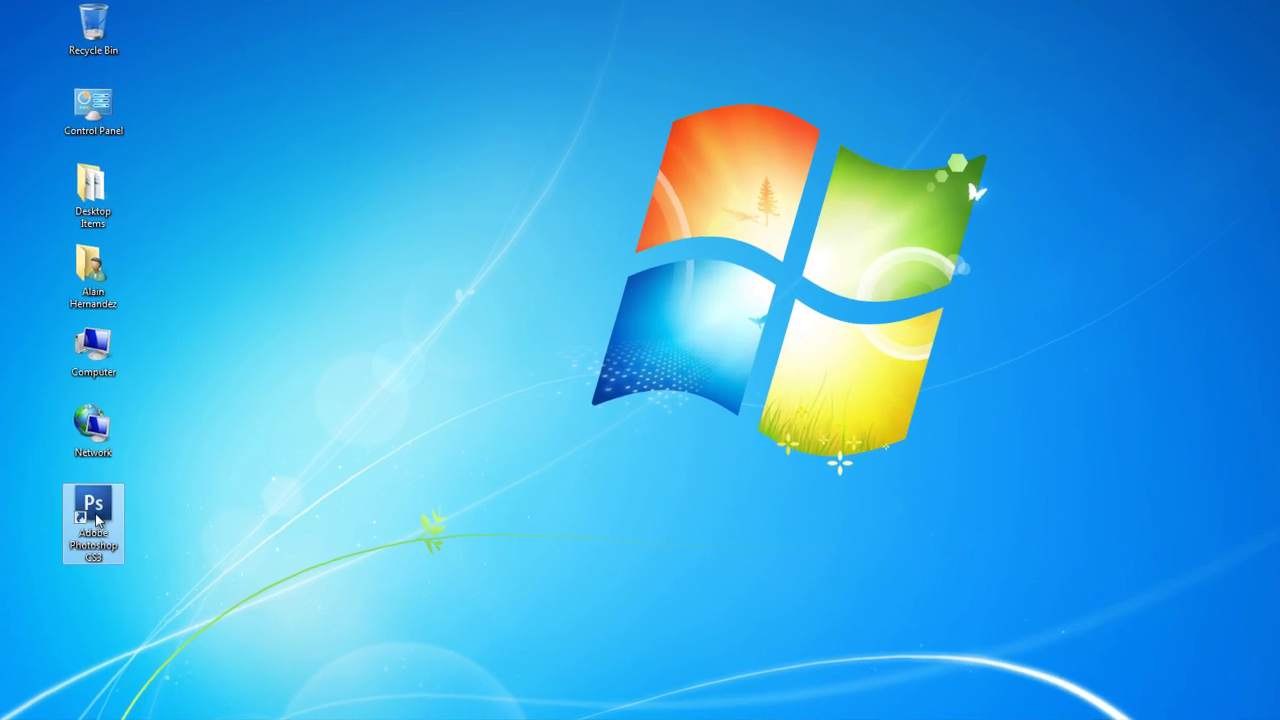
{"action": "left_click_drag", "start_coordinate": [75, 553], "coordinate": [156, 194]}
{"action": "left_click_drag", "start_coordinate": [192, 70], "coordinate": [190, 68]}
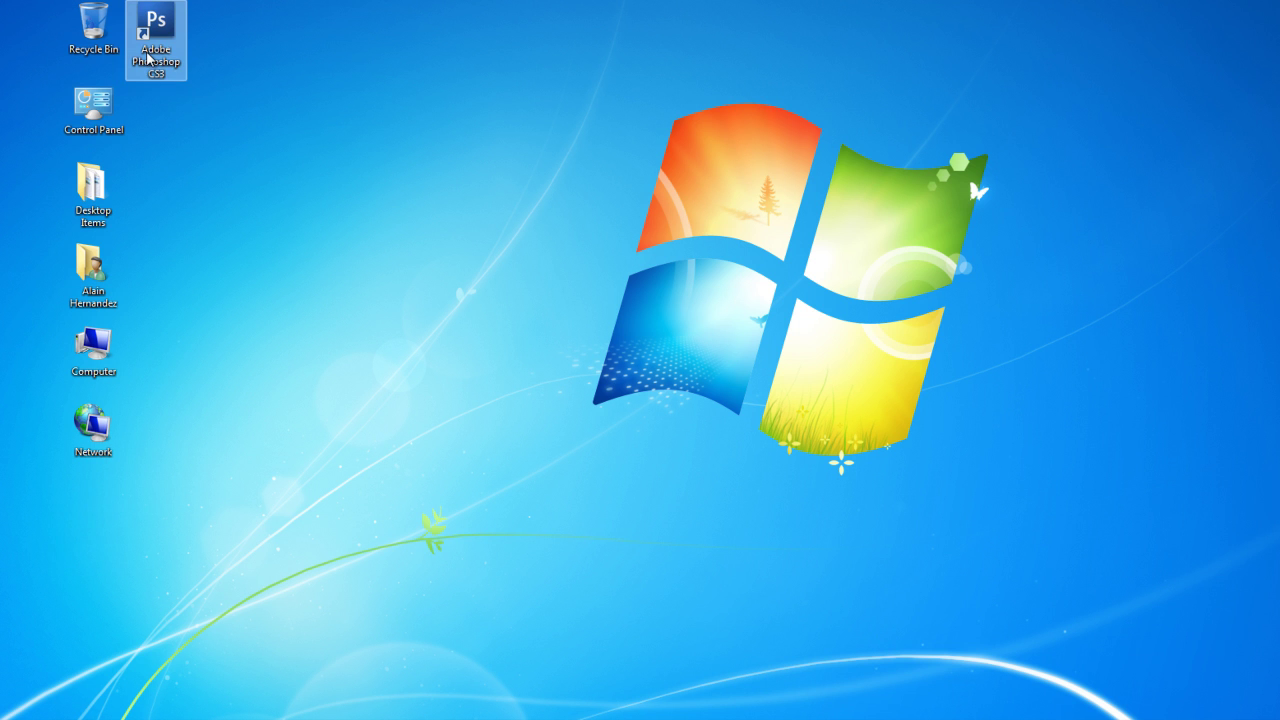
{"action": "left_click", "coordinate": [207, 183]}
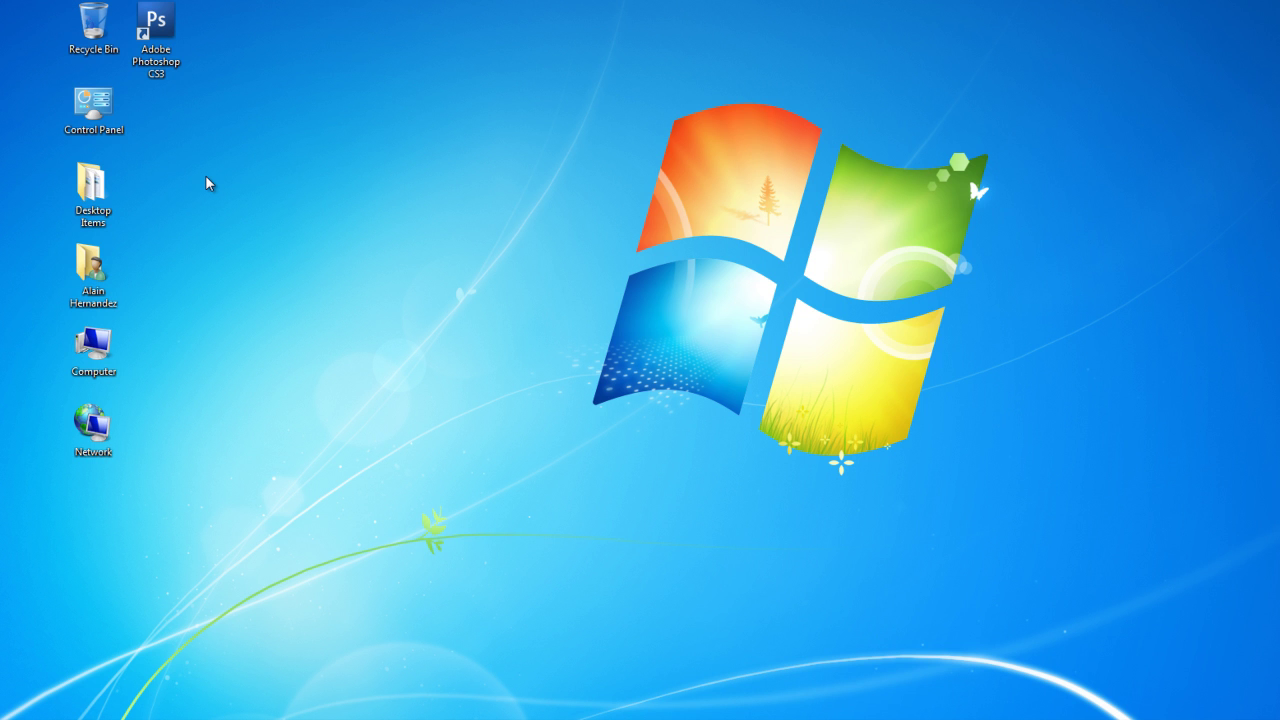
- Look through the All Programs list and check the options available for the Adobe Photoshop CS3 desktop shortcut
{"action": "left_click", "coordinate": [168, 32]}
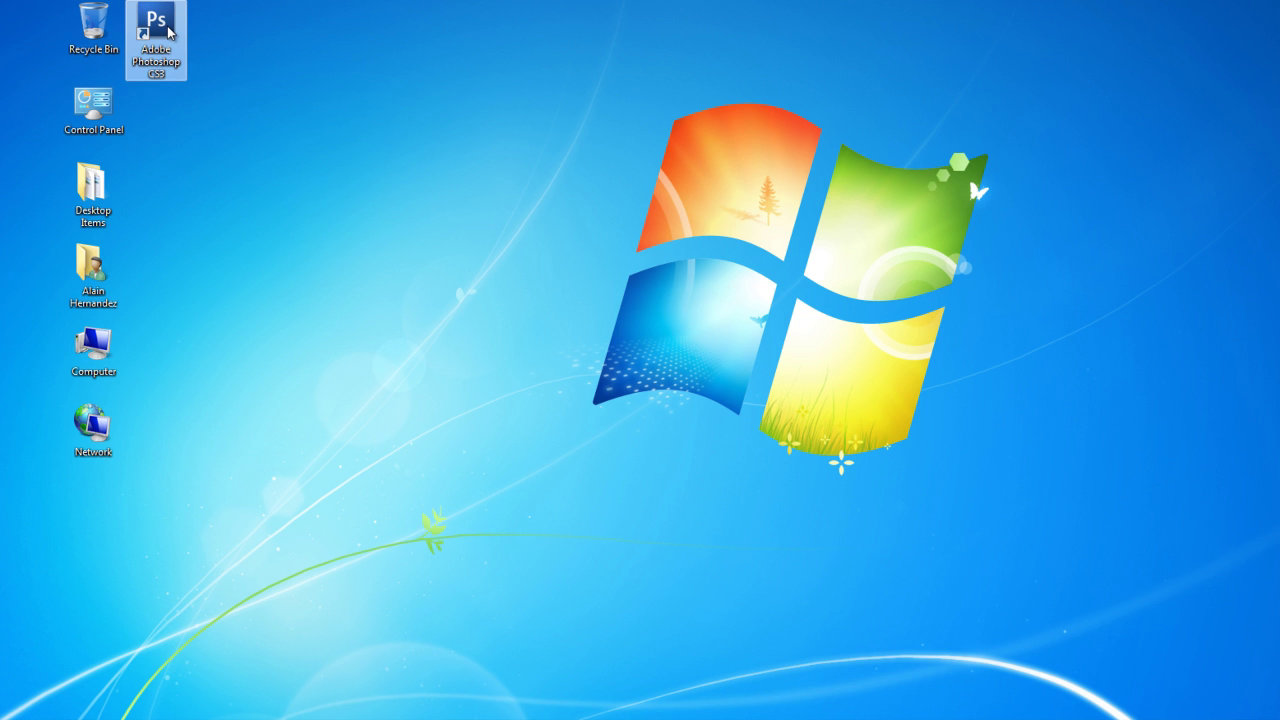
{"action": "left_click", "coordinate": [18, 710]}
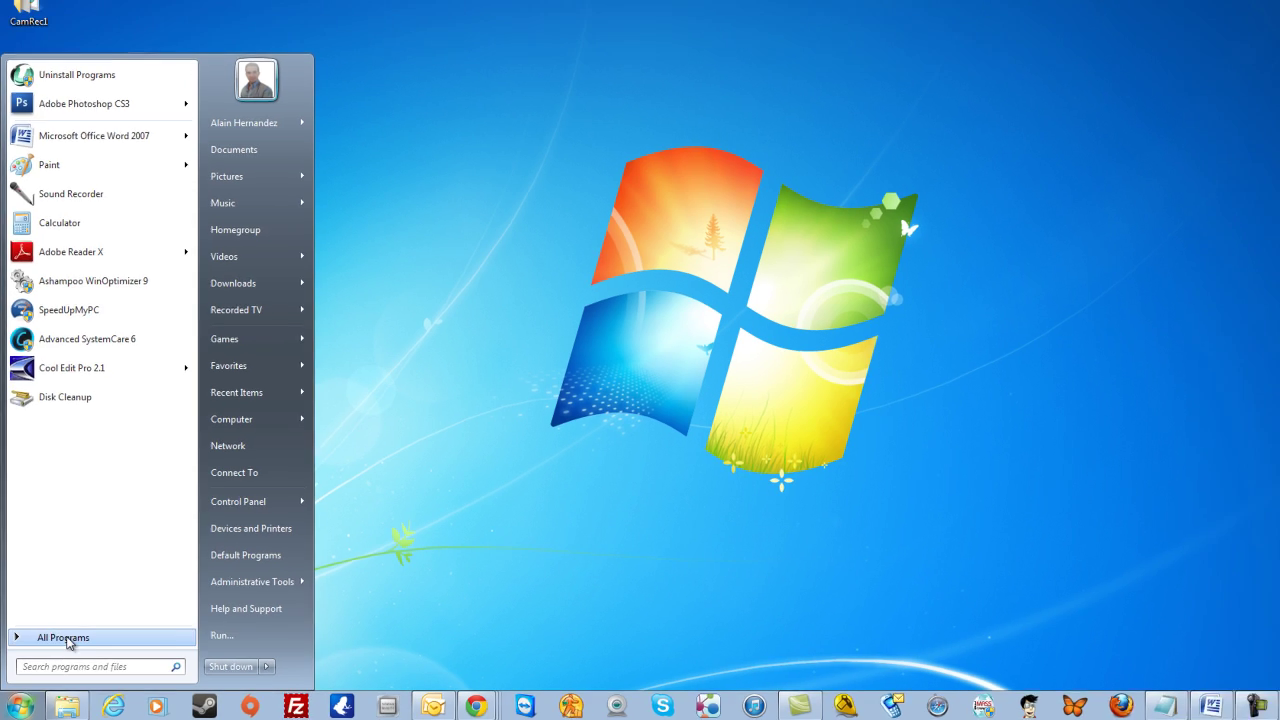
{"action": "left_click", "coordinate": [60, 632]}
{"action": "scroll", "coordinate": [75, 320], "scroll_direction": "down", "scroll_amount": 8}
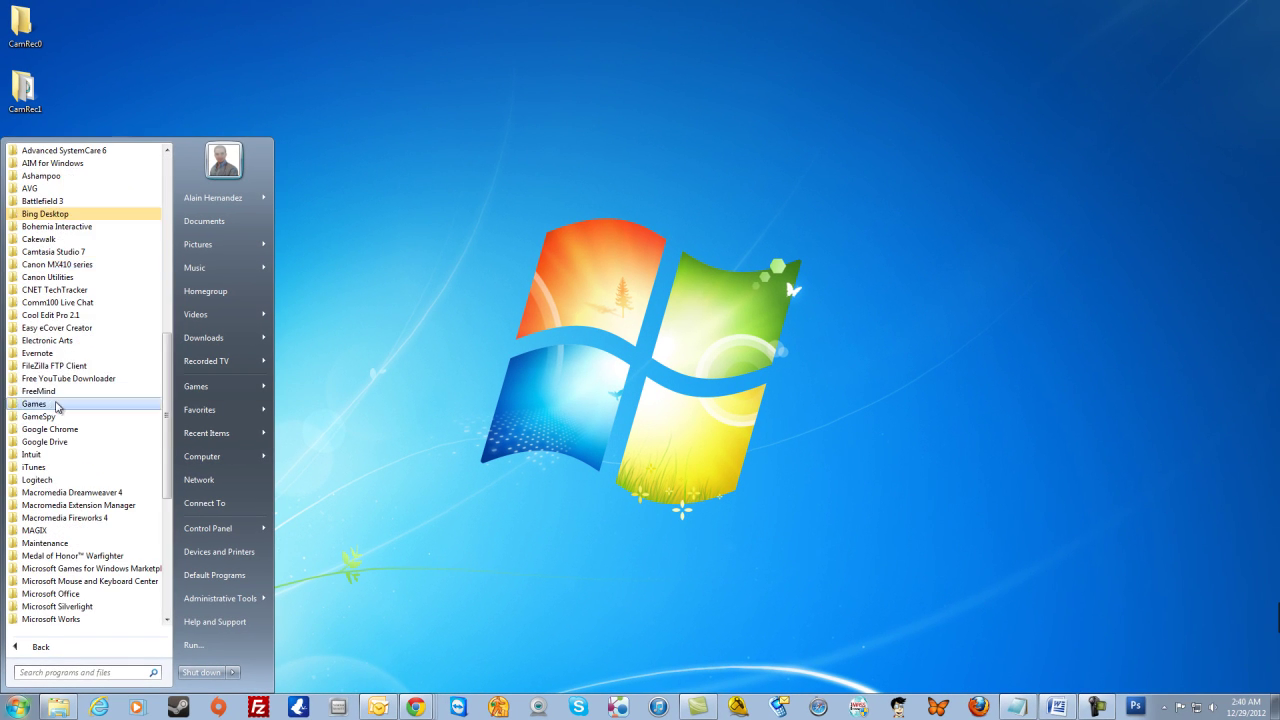
{"action": "scroll", "coordinate": [70, 400], "scroll_direction": "up", "scroll_amount": 5}
{"action": "left_click", "coordinate": [492, 351]}
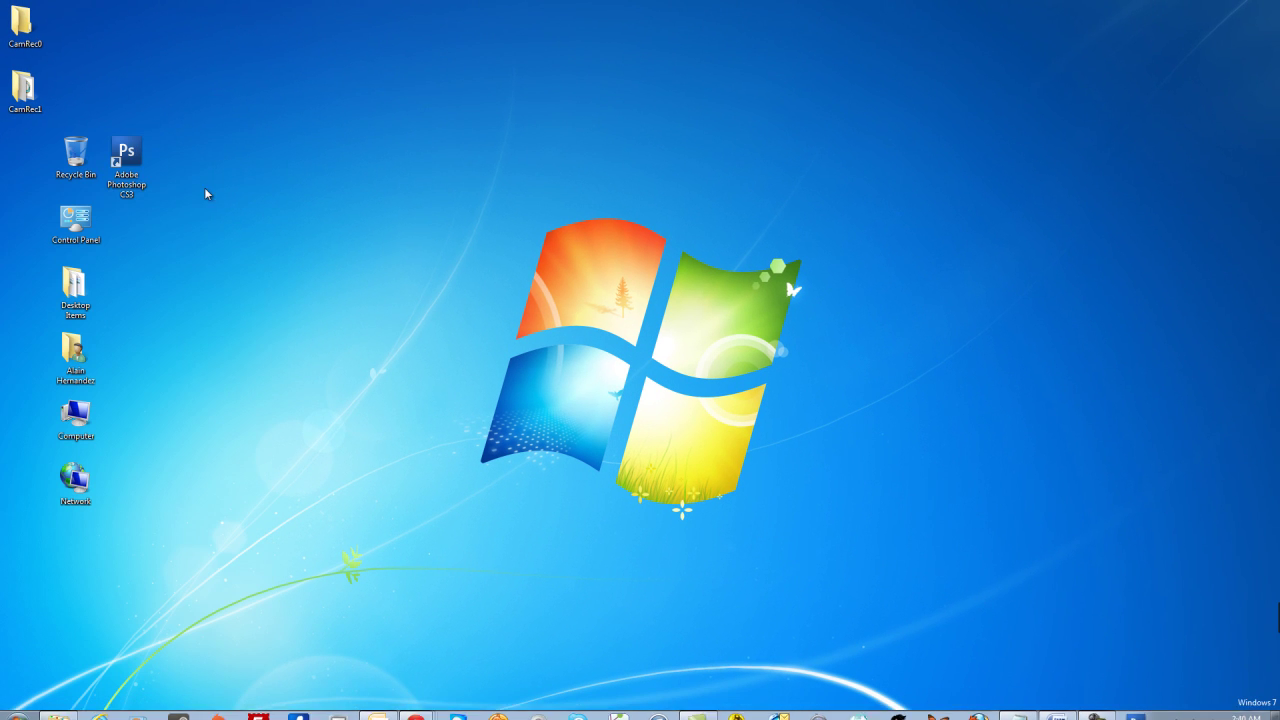
{"action": "right_click", "coordinate": [134, 158]}
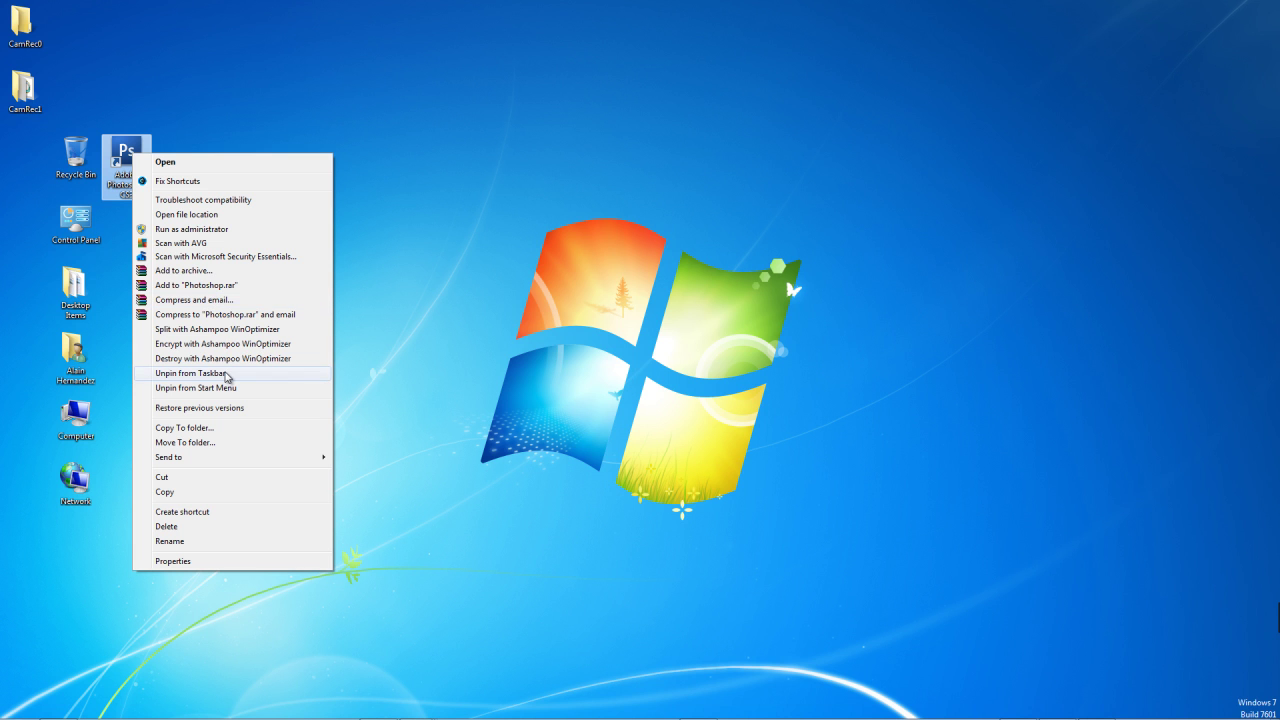
{"action": "left_click", "coordinate": [349, 283]}
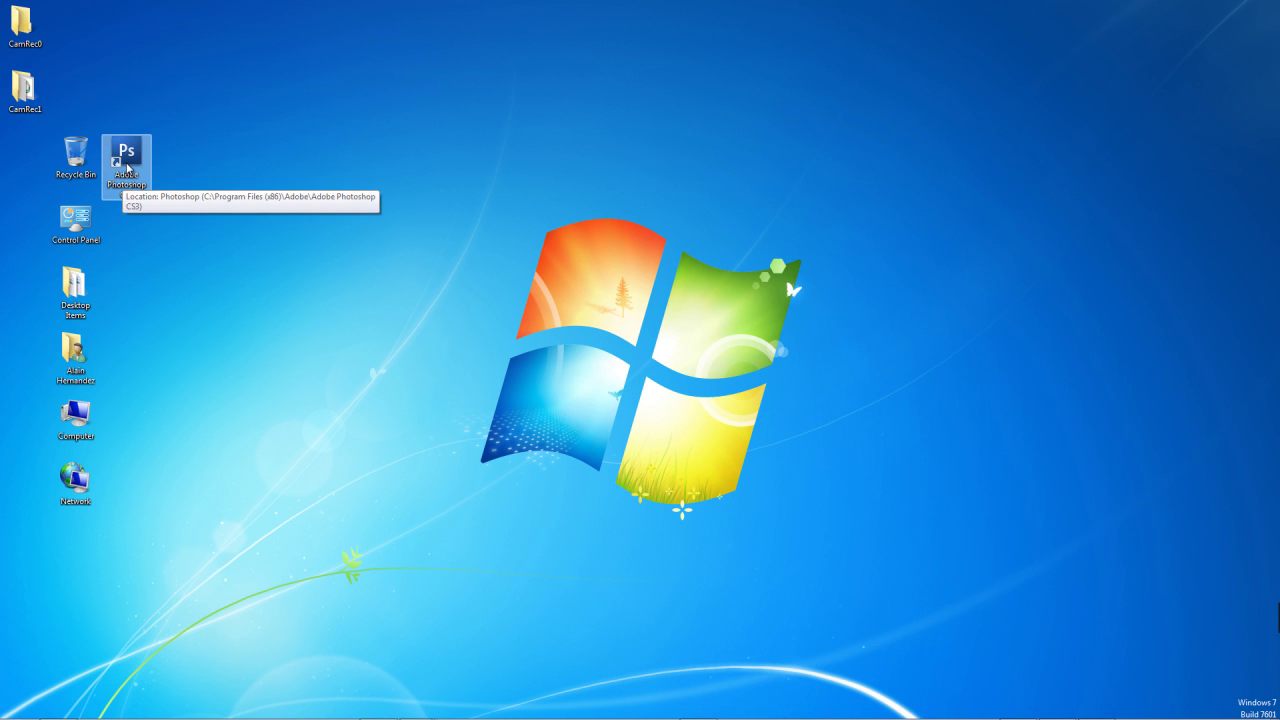
{"action": "left_click", "coordinate": [18, 707]}
{"action": "left_click", "coordinate": [76, 651]}
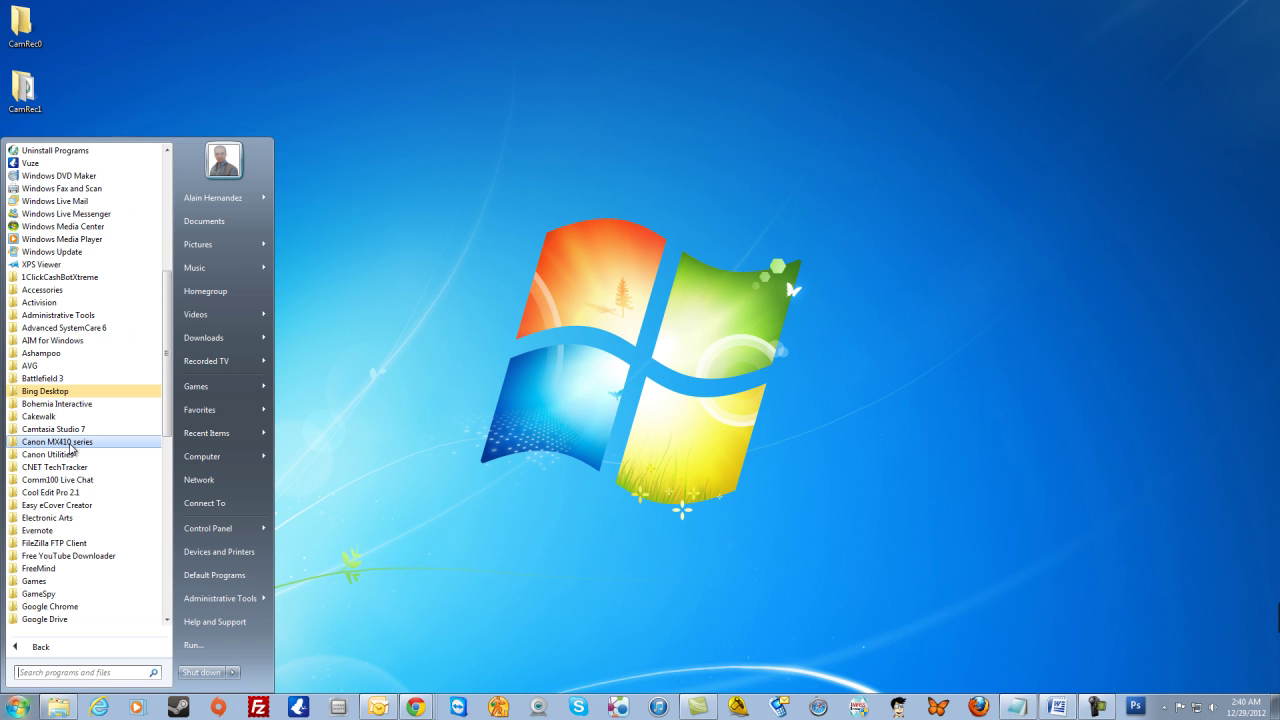
- Unpin Adobe Photoshop CS3 from the taskbar and the Start menu through its desktop shortcut, and check the Start menu
{"action": "left_click", "coordinate": [410, 208]}
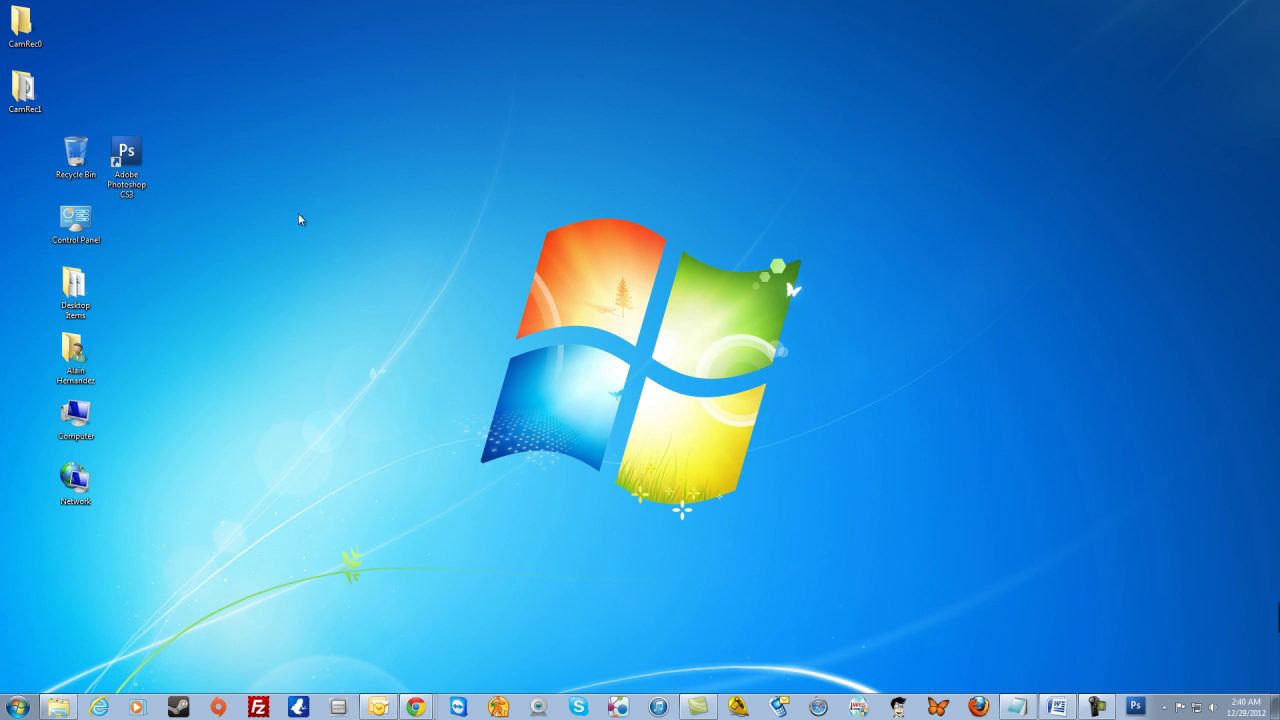
{"action": "right_click", "coordinate": [130, 157]}
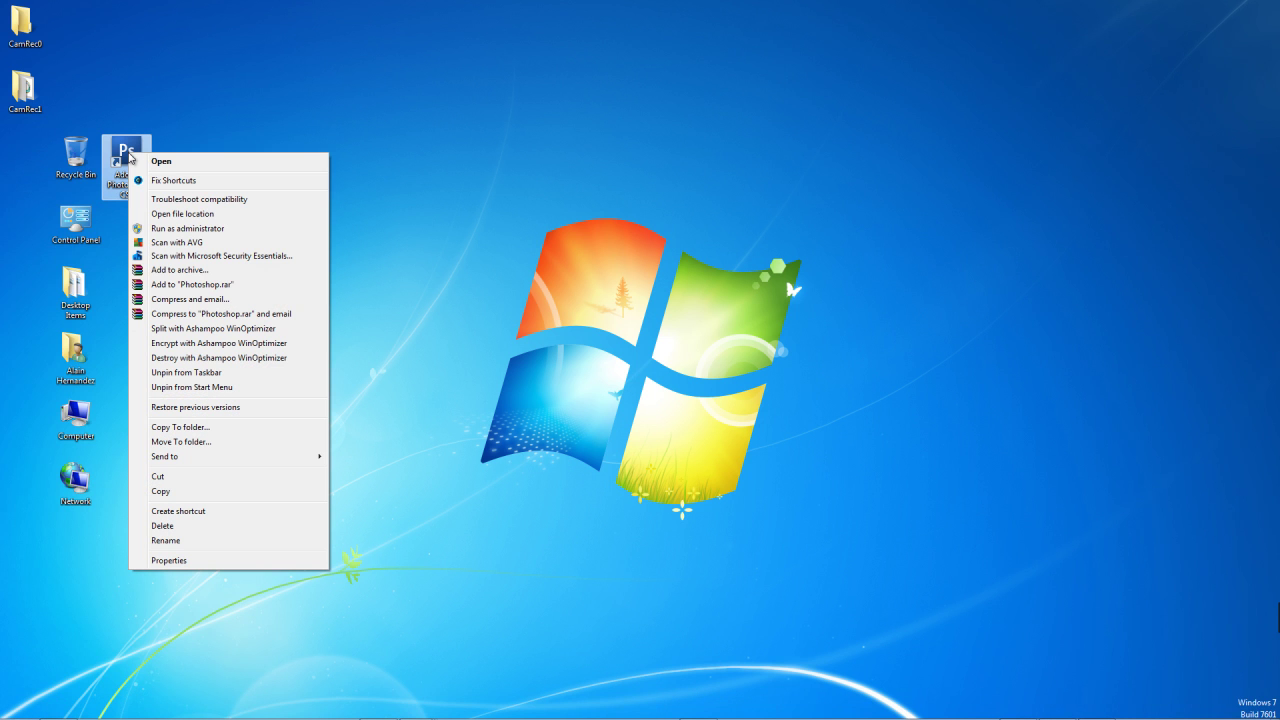
{"action": "left_click", "coordinate": [204, 374]}
{"action": "mouse_move", "coordinate": [1157, 715]}
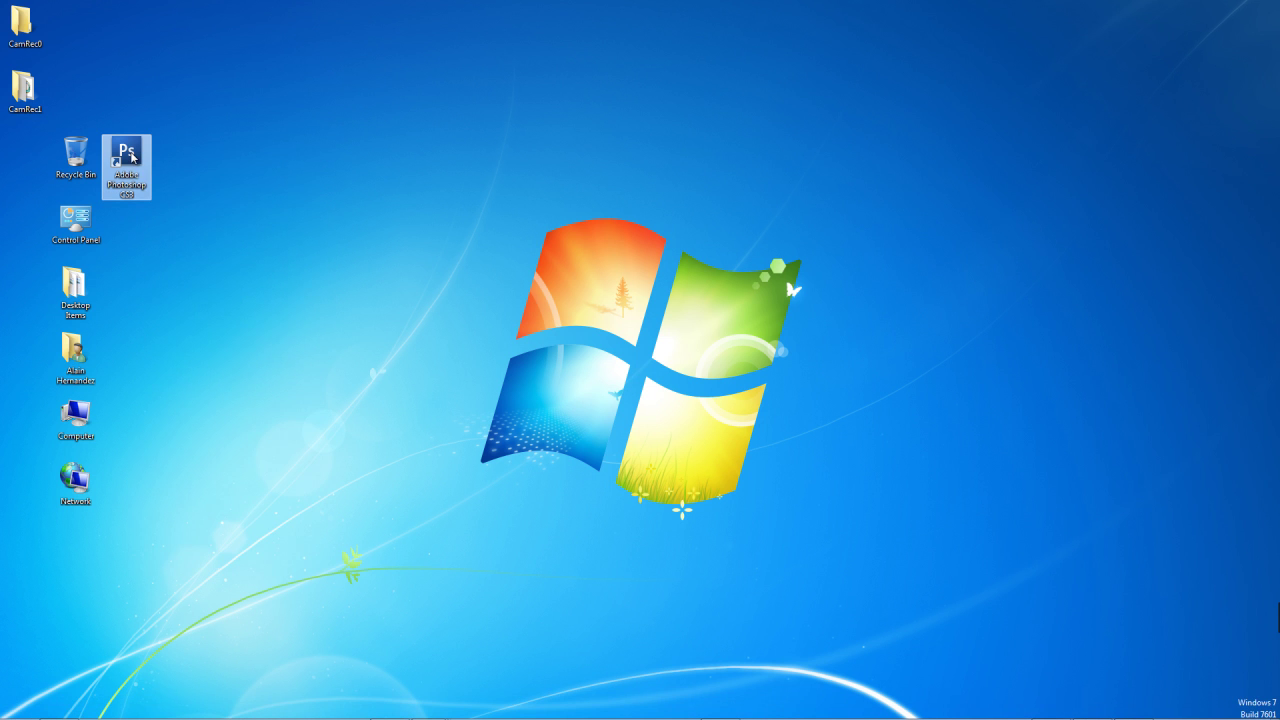
{"action": "right_click", "coordinate": [133, 168]}
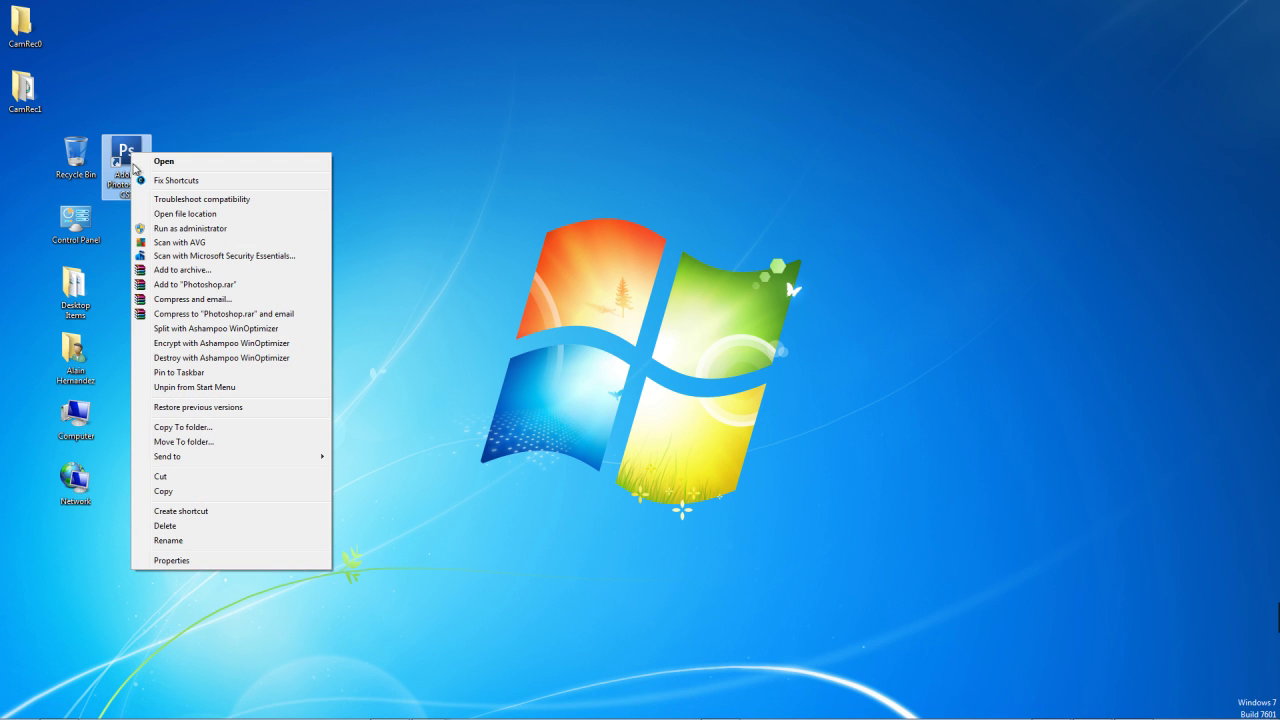
{"action": "left_click", "coordinate": [186, 388]}
{"action": "left_click", "coordinate": [8, 708]}
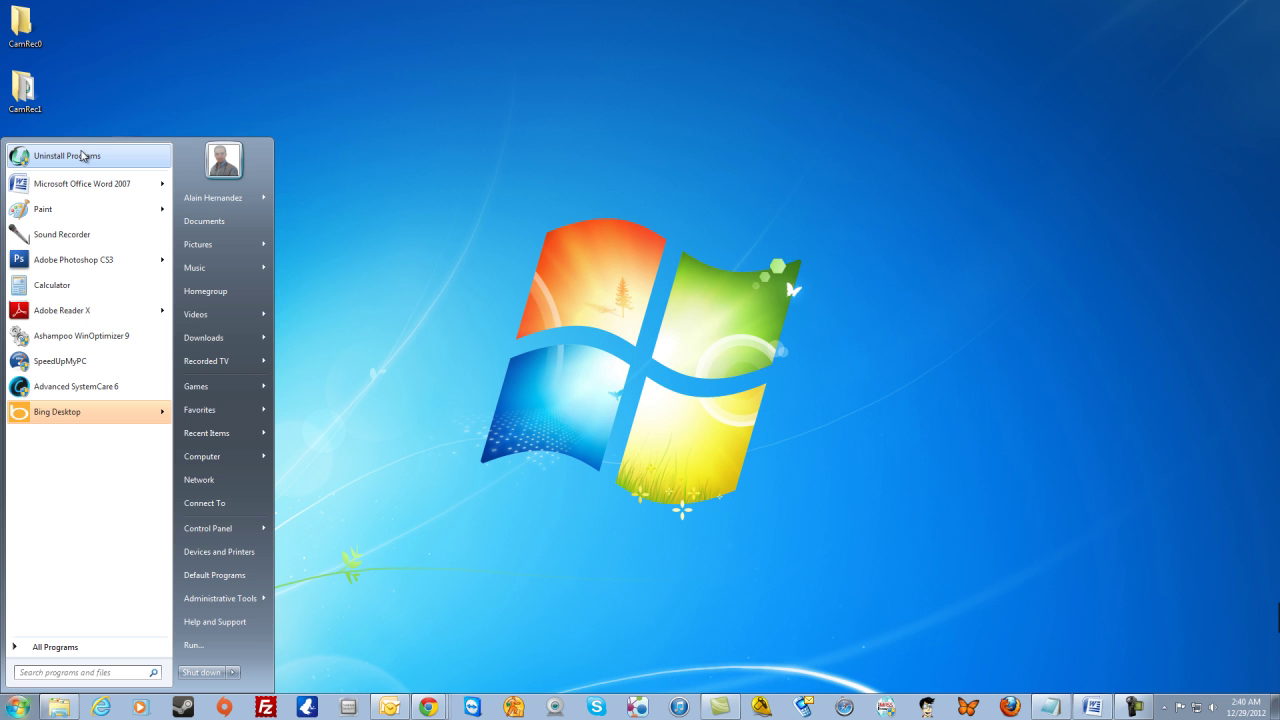
{"action": "left_click", "coordinate": [454, 160]}
- Pin Adobe Photoshop CS3 to the taskbar and the Start menu through its desktop shortcut, and check the Start menu
{"action": "left_click", "coordinate": [132, 163]}
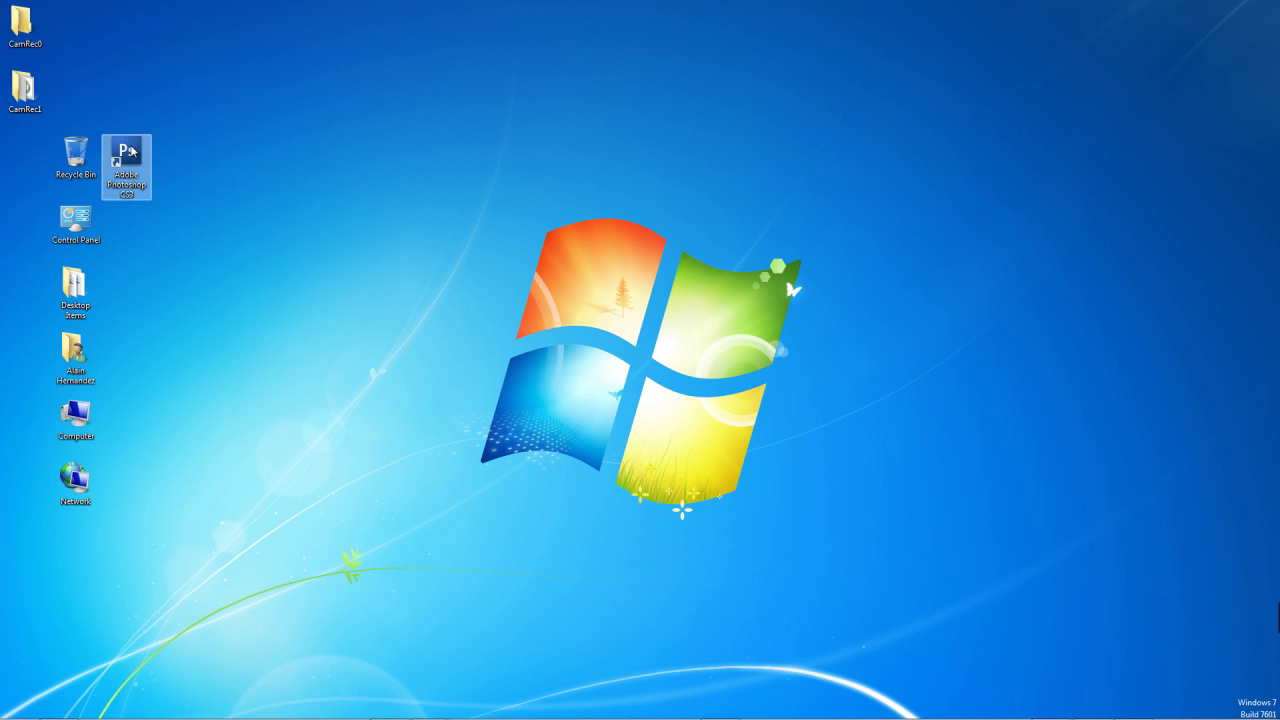
{"action": "right_click", "coordinate": [133, 148]}
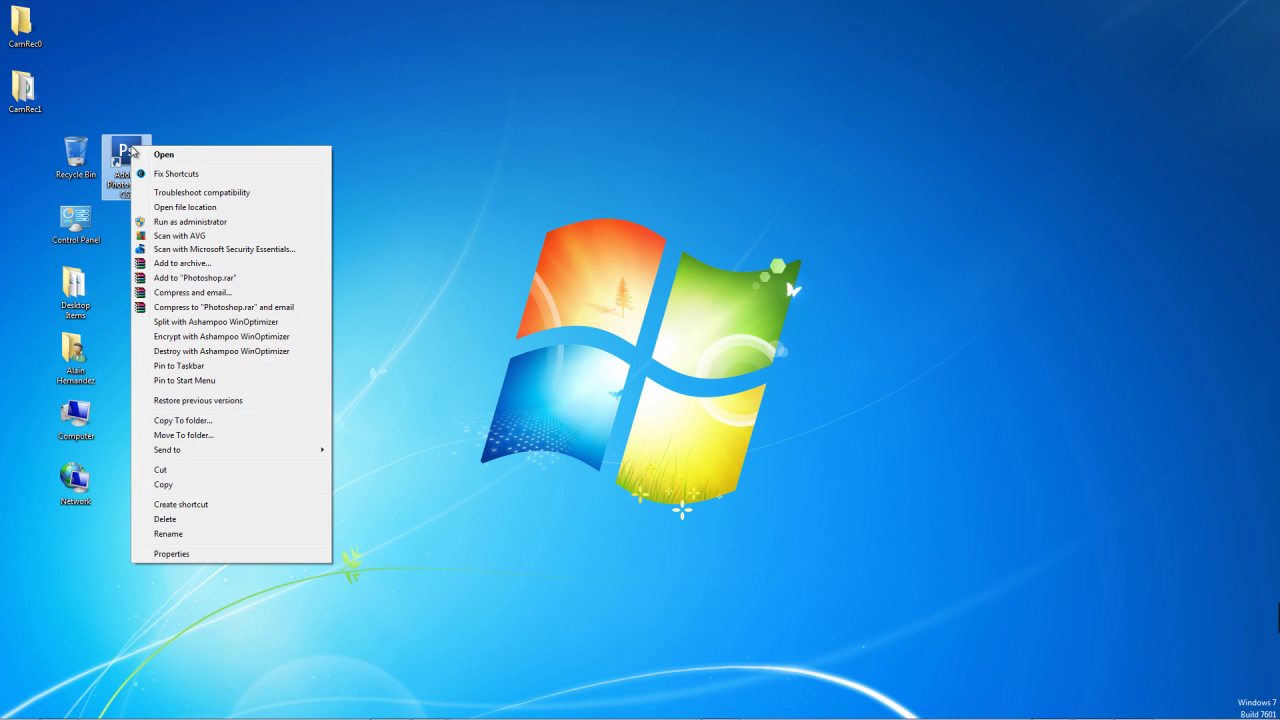
{"action": "left_click", "coordinate": [189, 368]}
{"action": "right_click", "coordinate": [132, 165]}
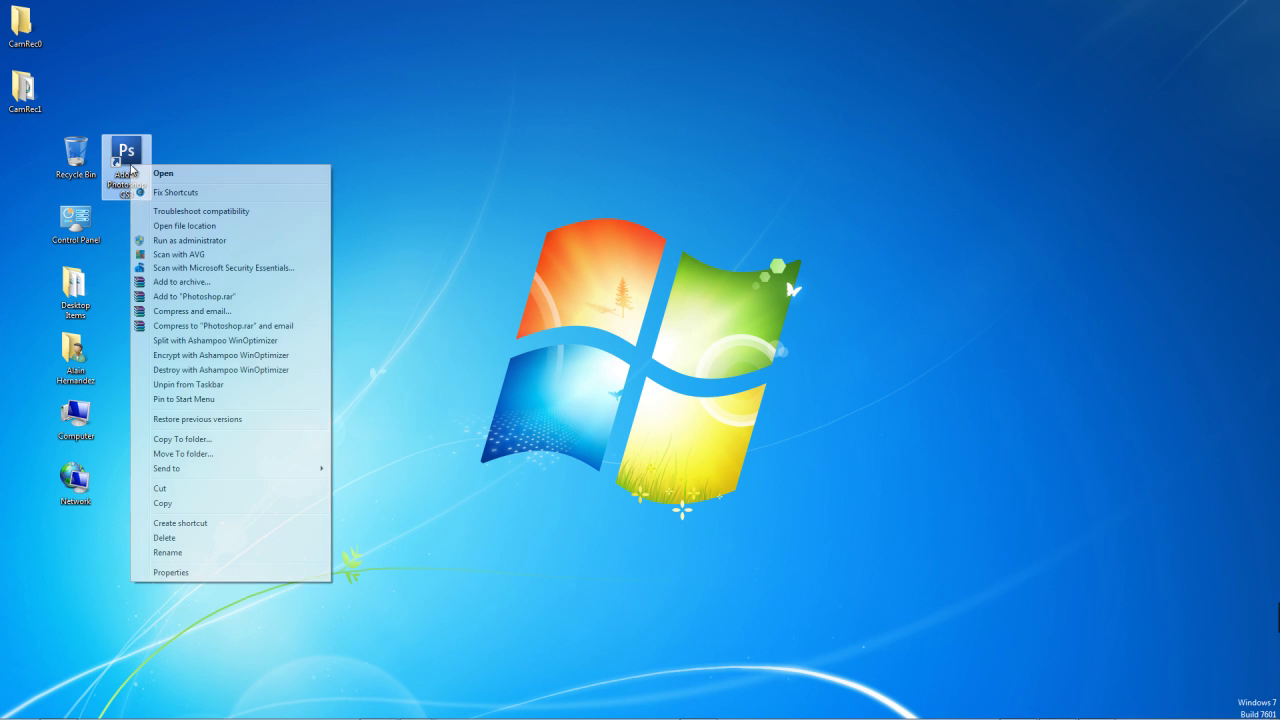
{"action": "left_click", "coordinate": [185, 400]}
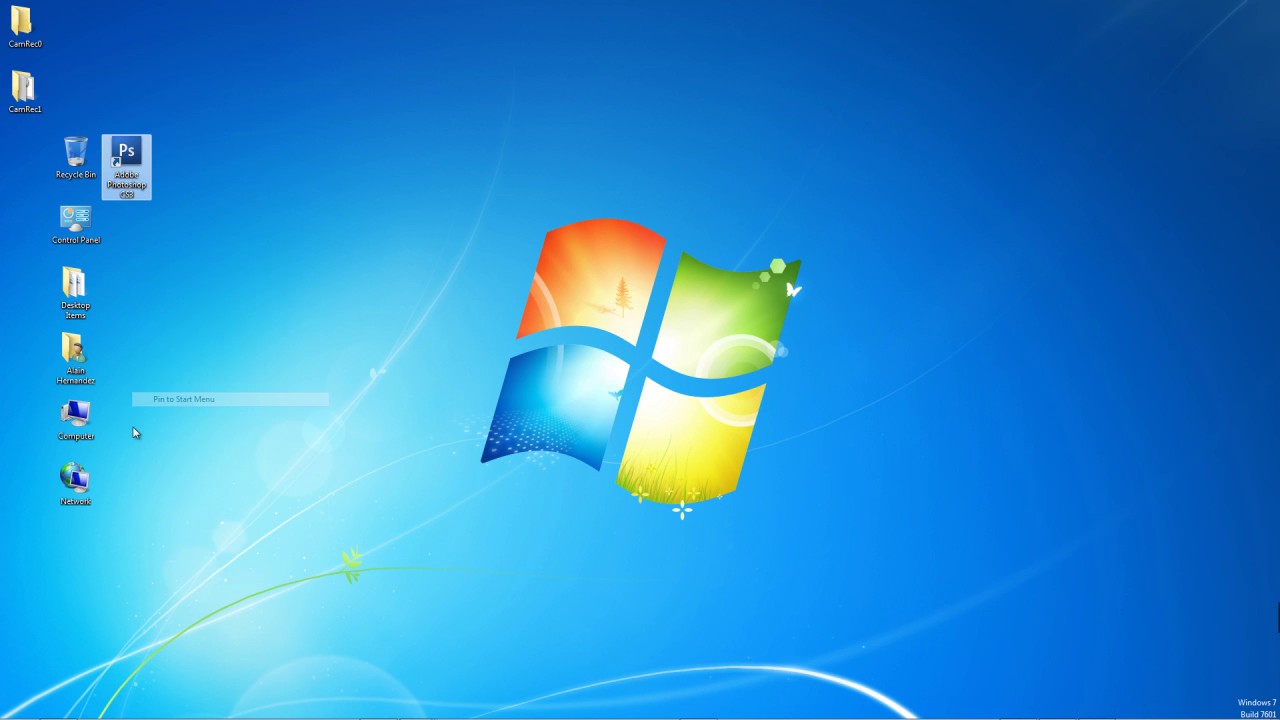
{"action": "left_click", "coordinate": [18, 707]}
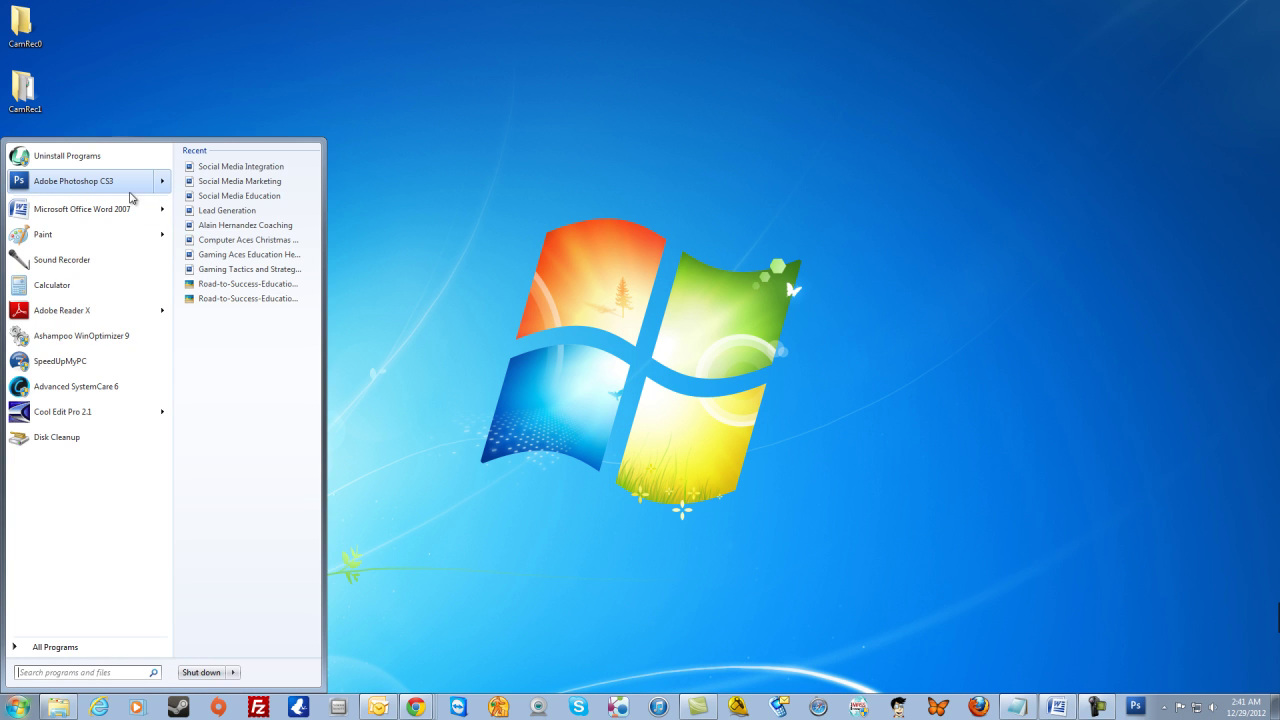
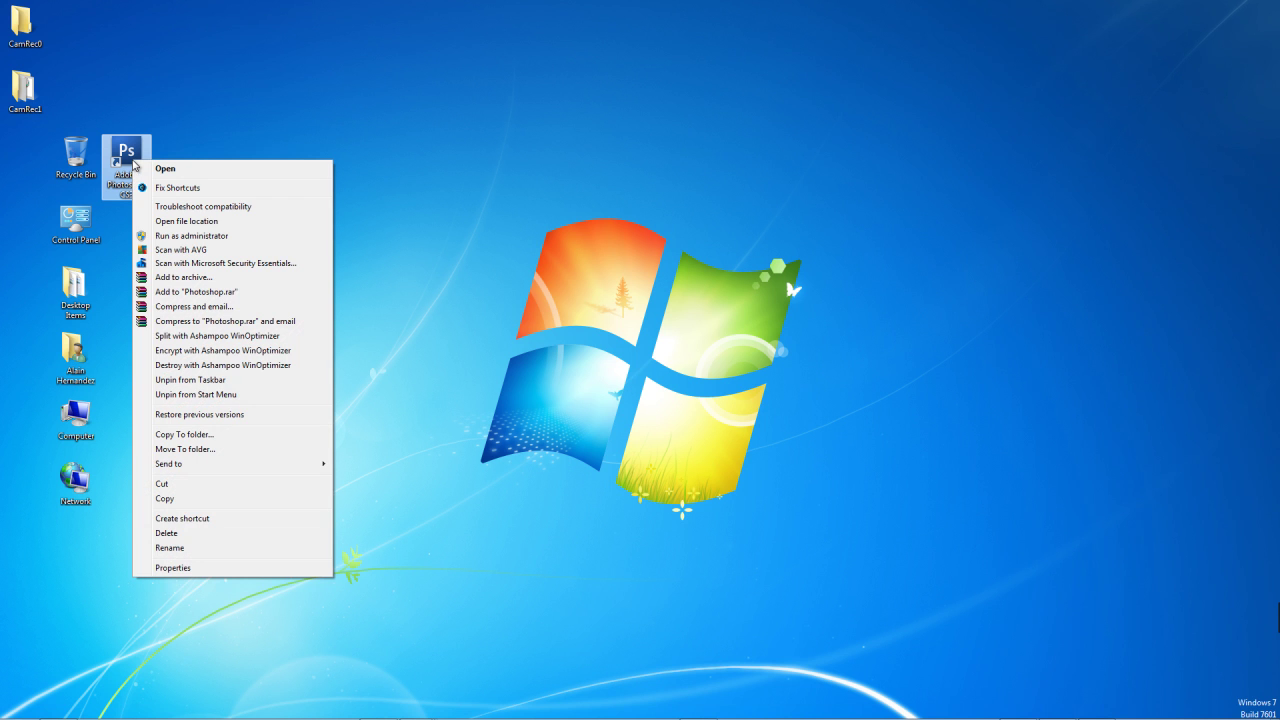
{"action": "left_click", "coordinate": [235, 400]}
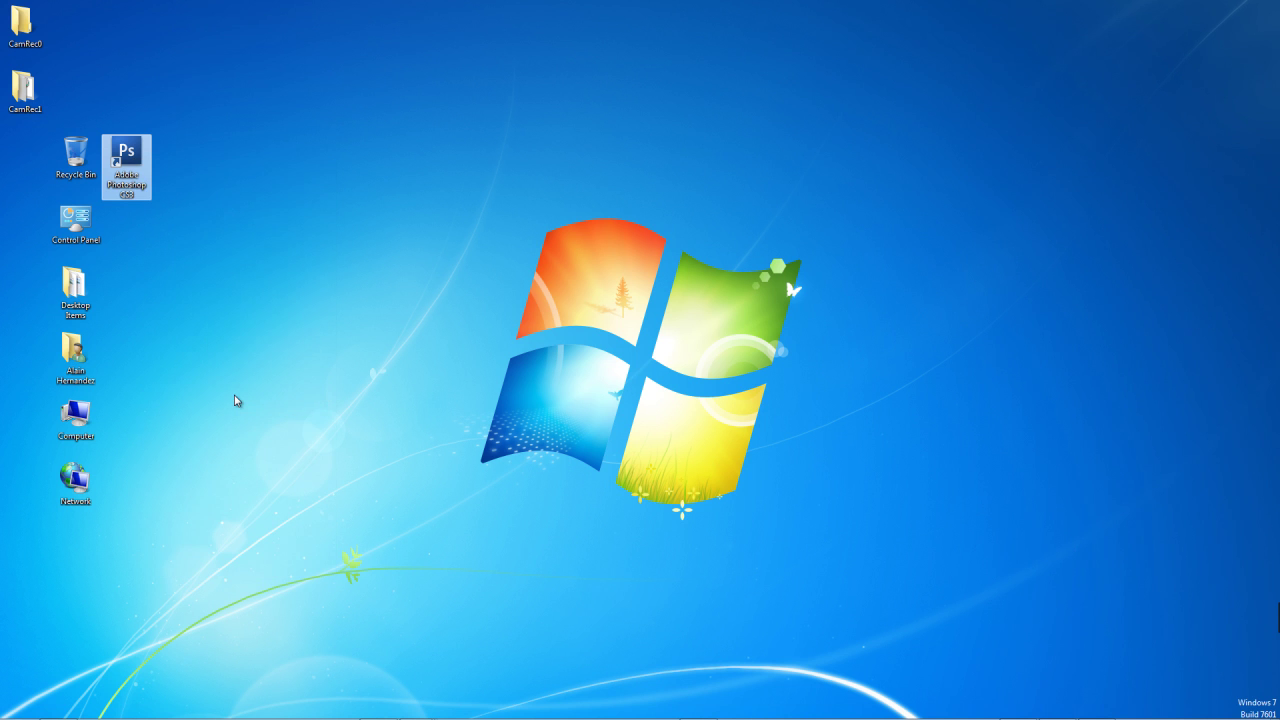
{"action": "left_click", "coordinate": [1004, 635]}
{"action": "mouse_move", "coordinate": [1140, 713]}
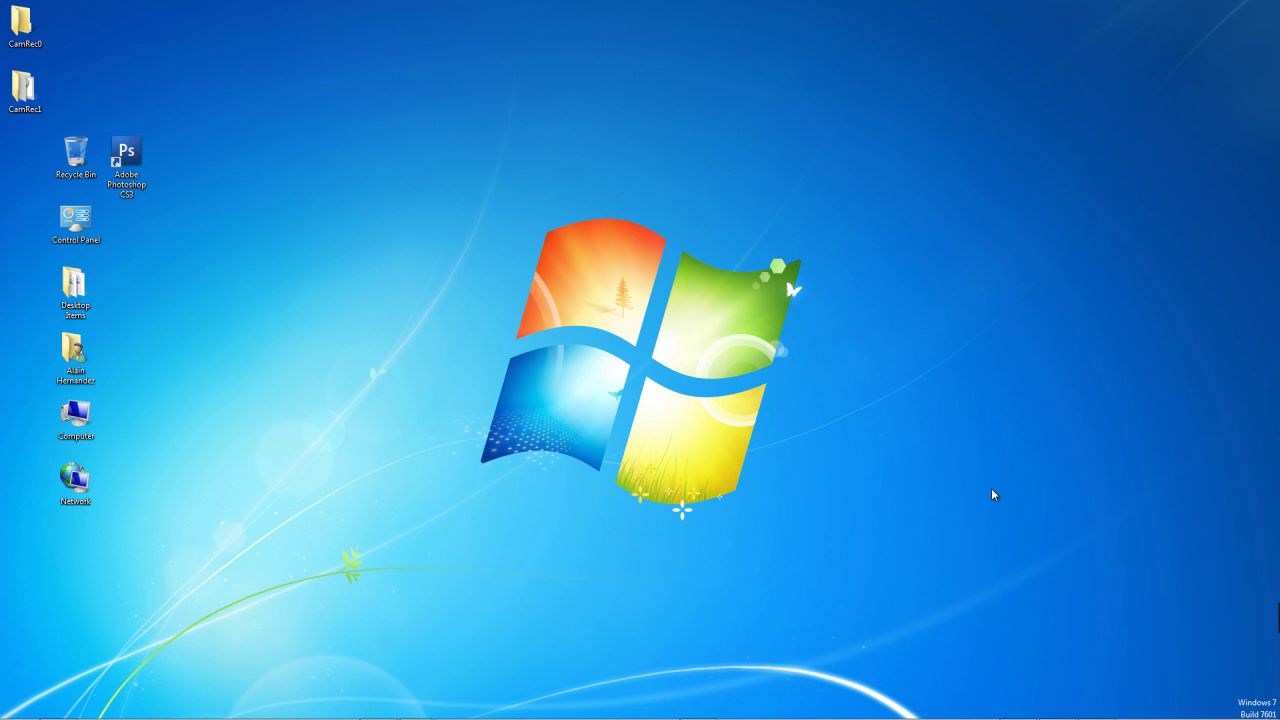
{"action": "mouse_move", "coordinate": [1023, 715]}
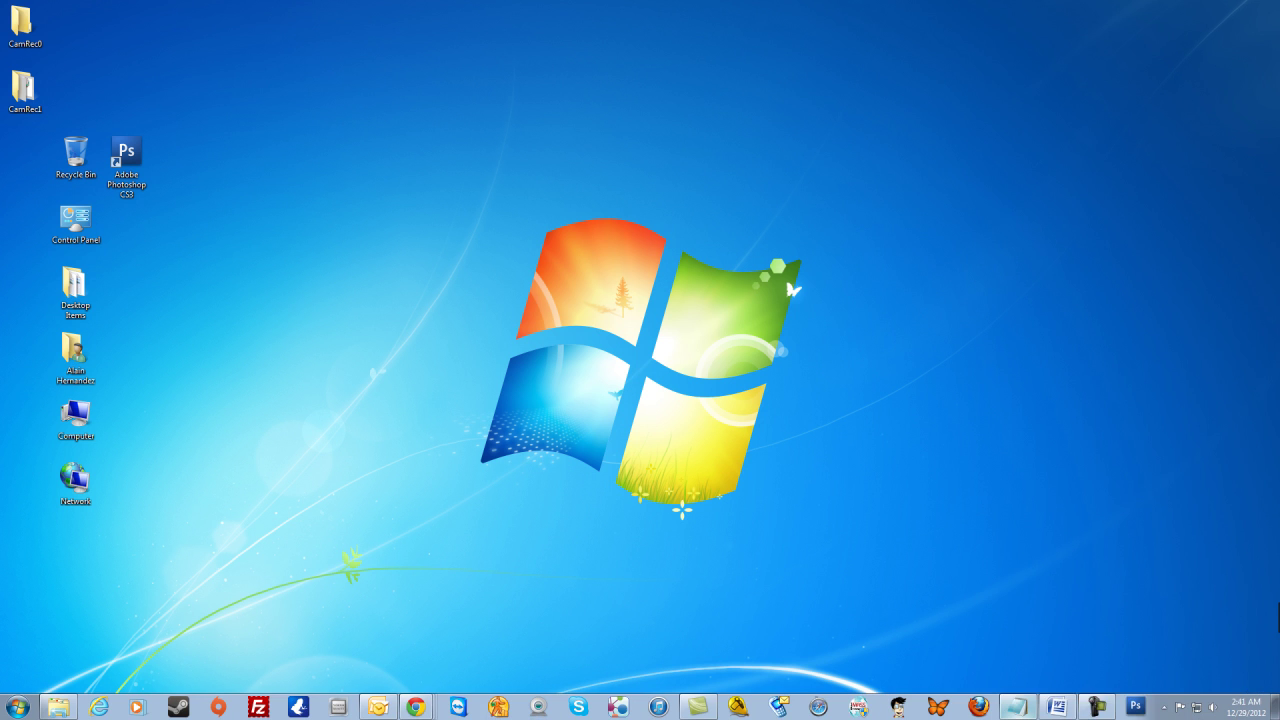
{"action": "mouse_move", "coordinate": [1100, 707]}
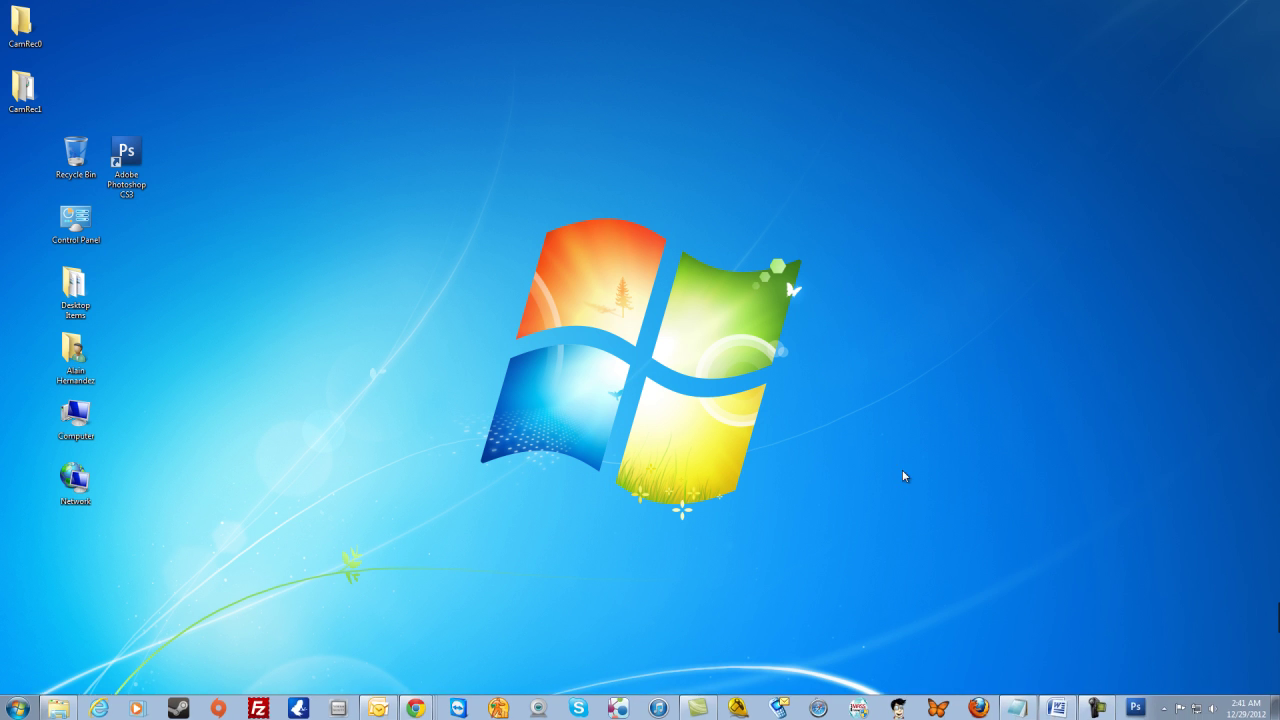
- Remove Adobe Photoshop CS3 from the Start menu's pinned programs
{"action": "left_click", "coordinate": [27, 708]}
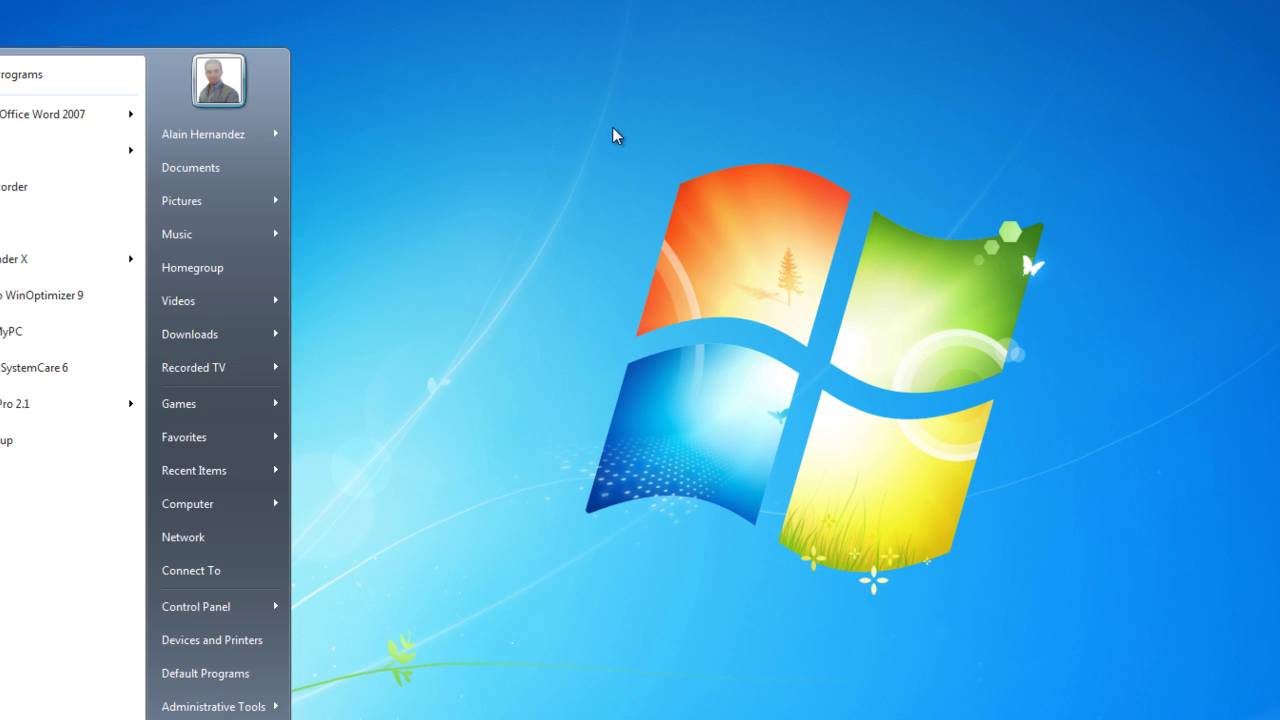
{"action": "left_click", "coordinate": [499, 192]}
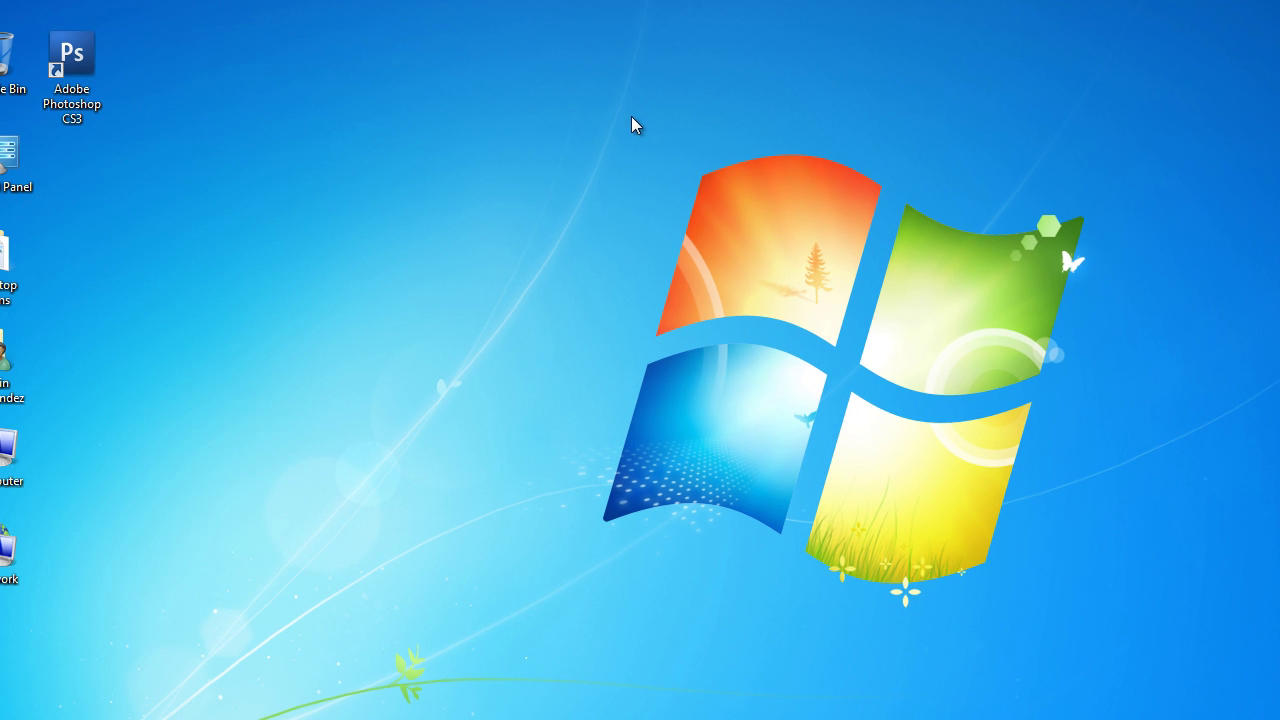
- Delete the Adobe Photoshop CS3 shortcut from the desktop by moving it to the Recycle Bin
{"action": "left_click", "coordinate": [53, 33]}
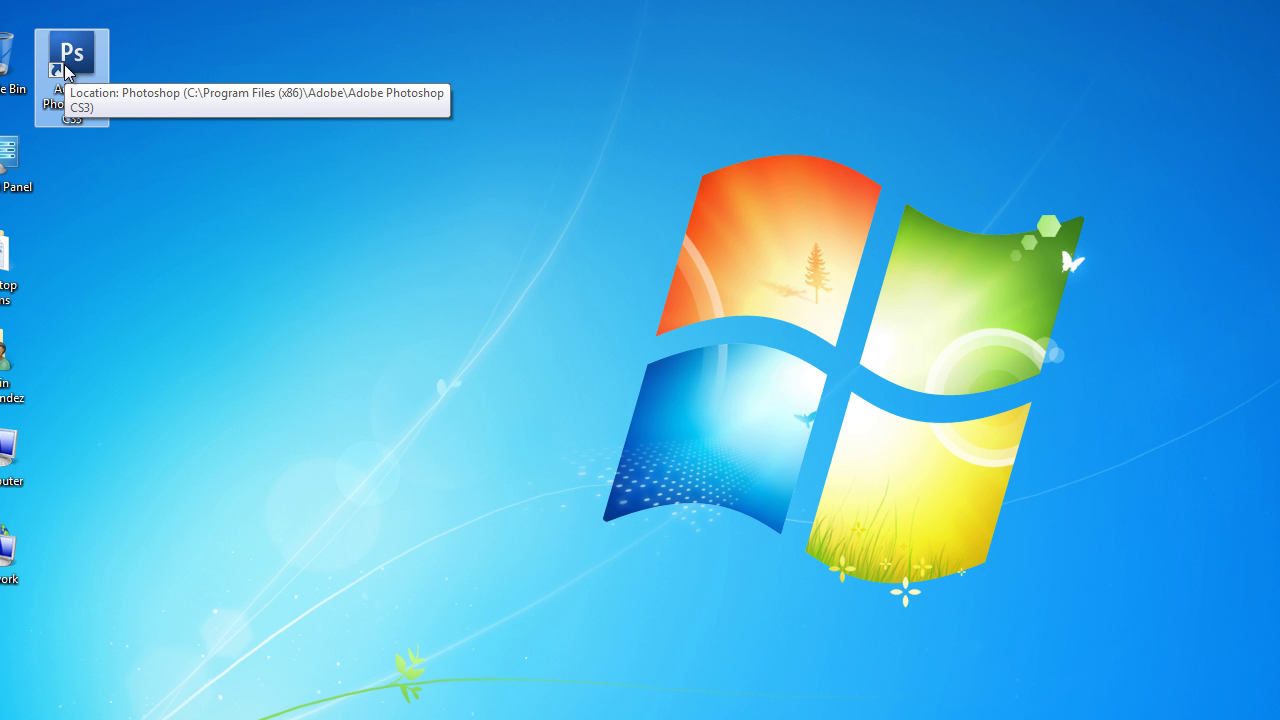
{"action": "right_click", "coordinate": [65, 72]}
{"action": "left_click", "coordinate": [251, 543]}
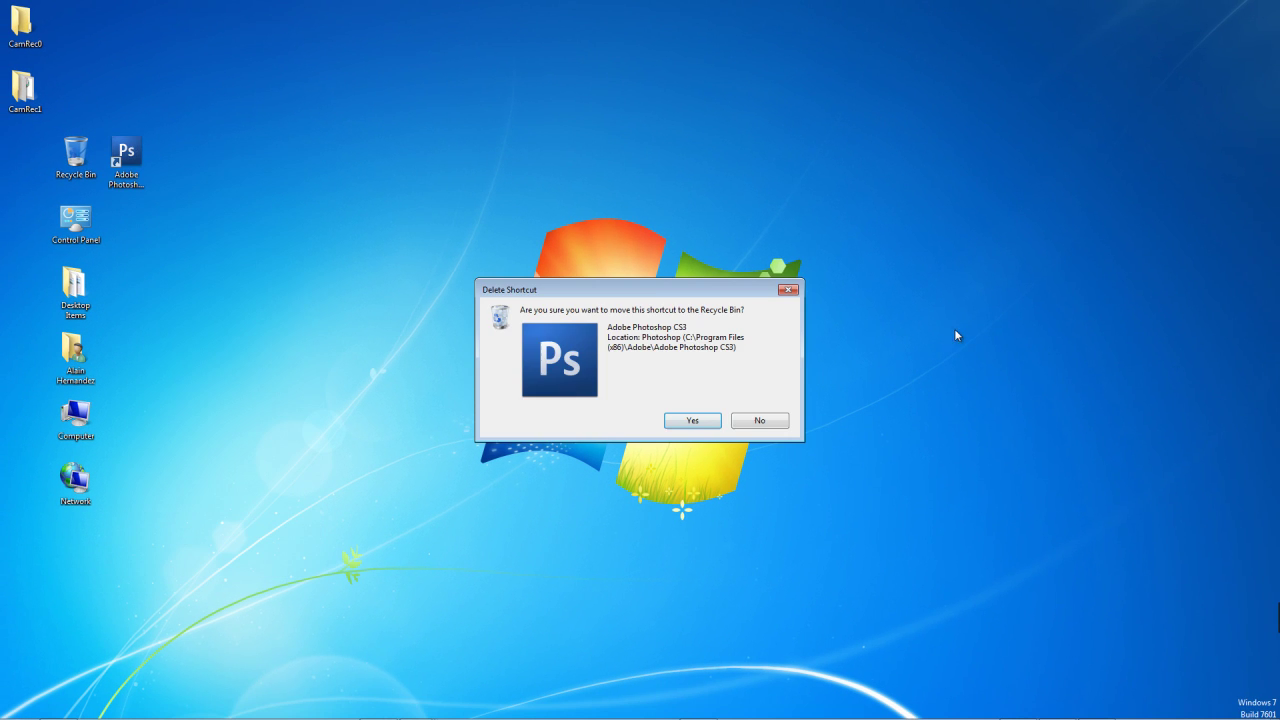
{"action": "left_click", "coordinate": [697, 421]}
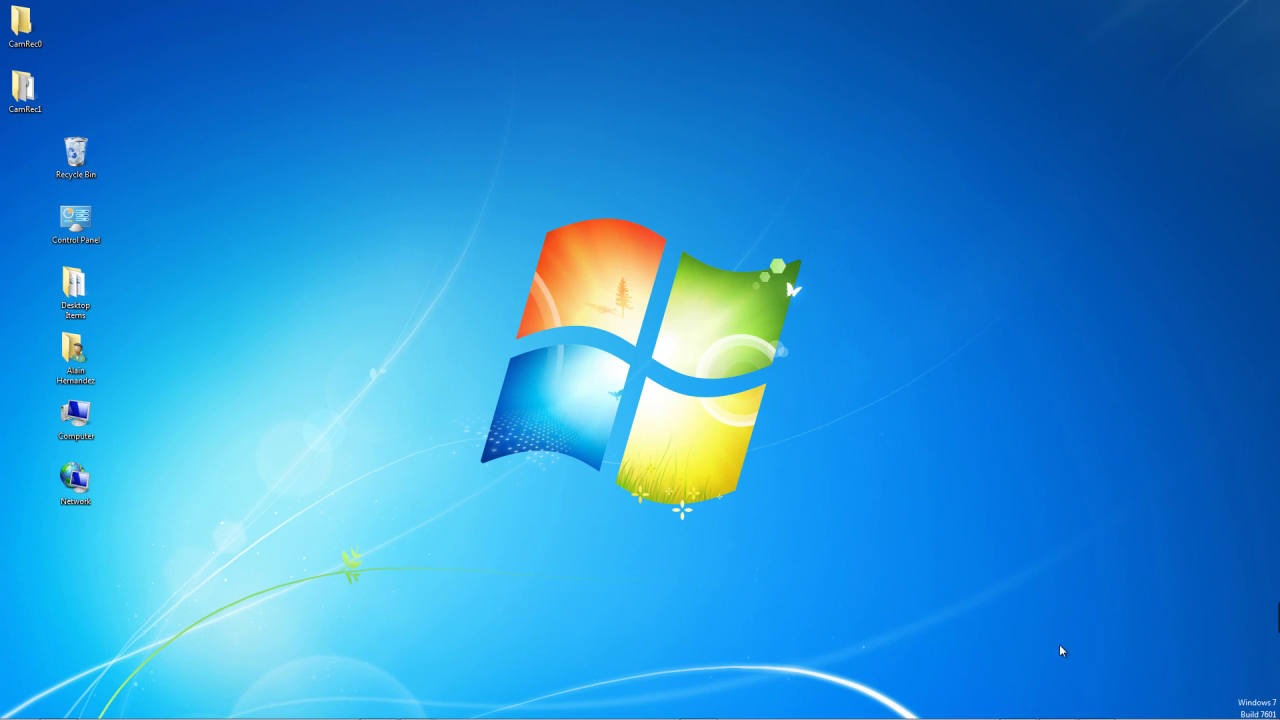
- Examine the pinned and frequently used programs listed in the Start menu
{"action": "mouse_move", "coordinate": [1096, 712]}
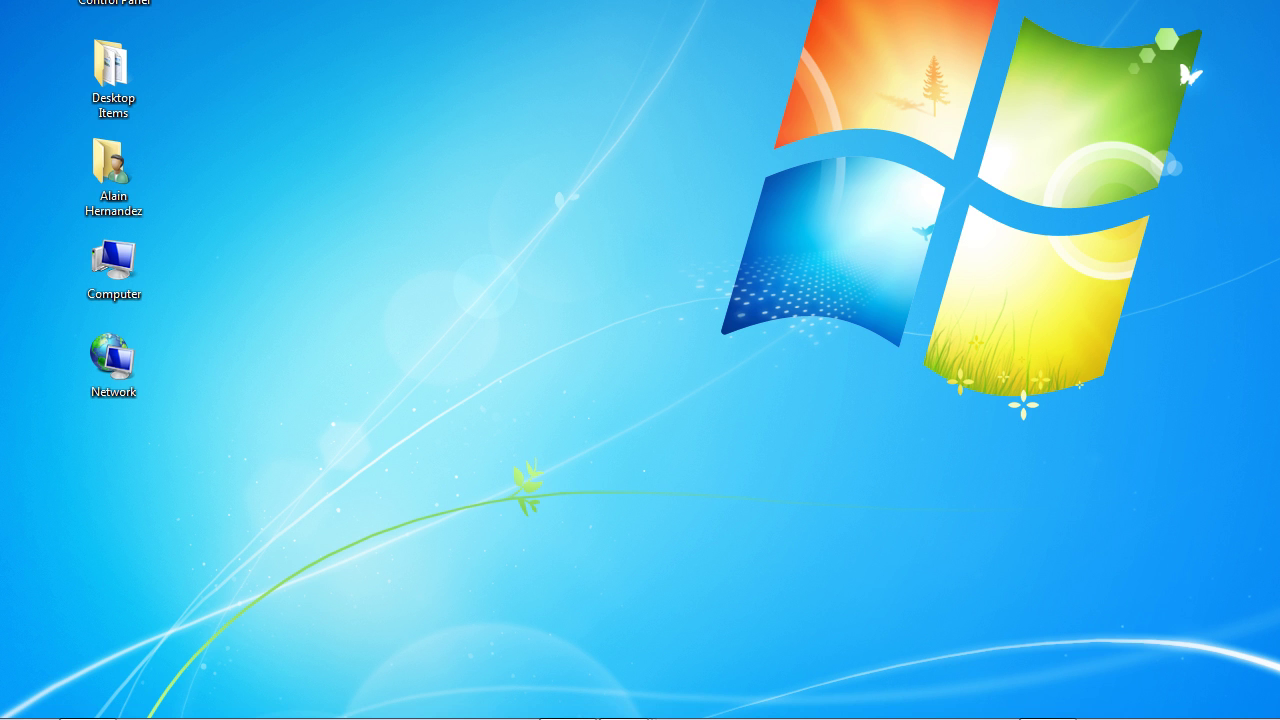
{"action": "left_click", "coordinate": [27, 702]}
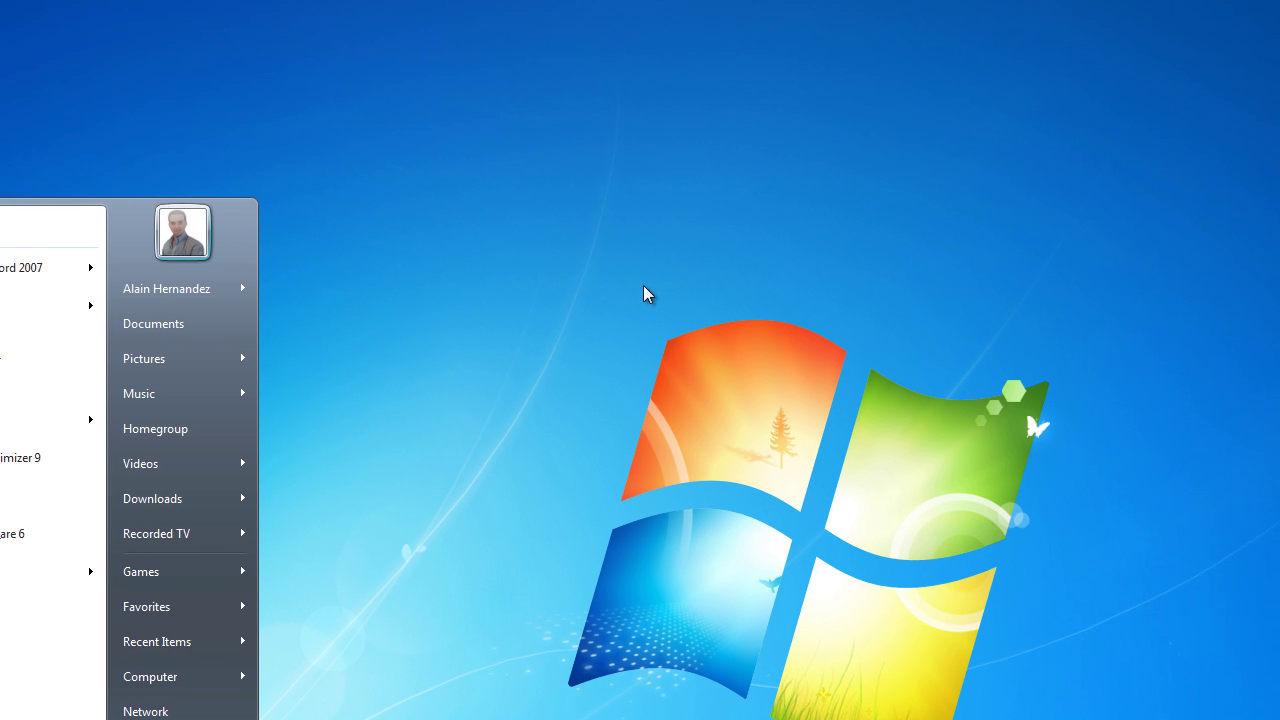
{"action": "left_click", "coordinate": [640, 292]}
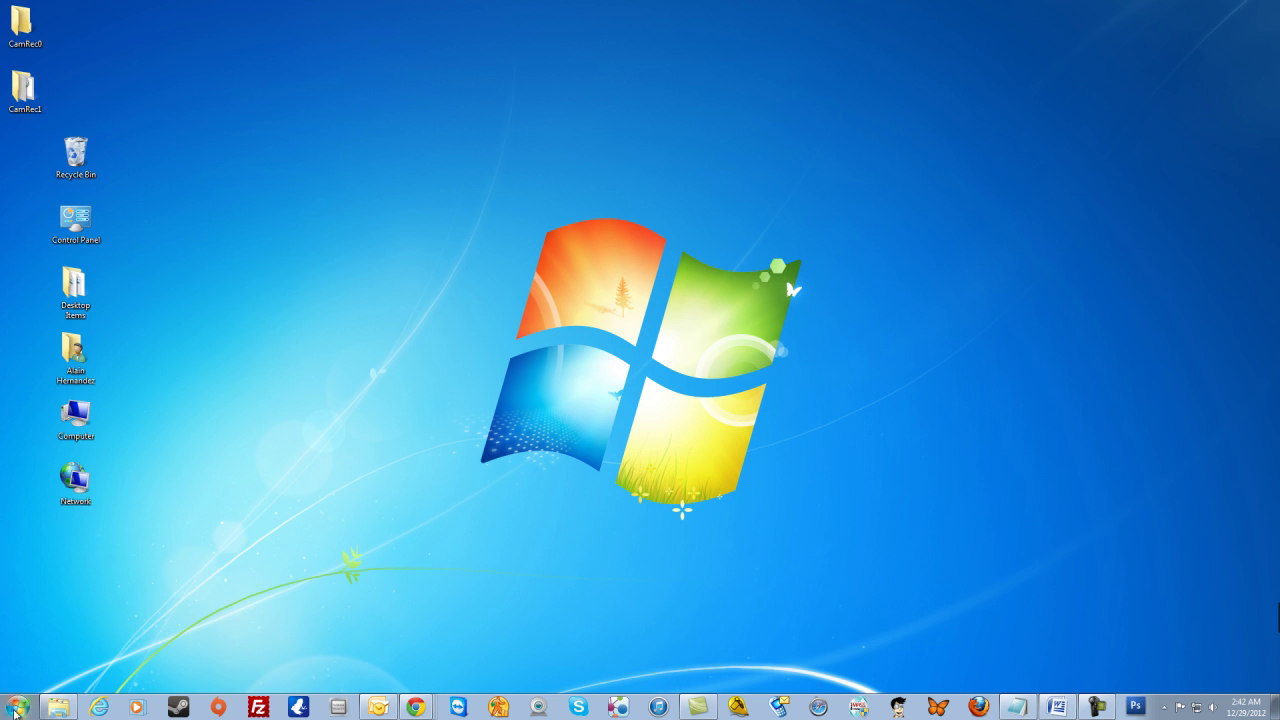
{"action": "left_click", "coordinate": [15, 710]}
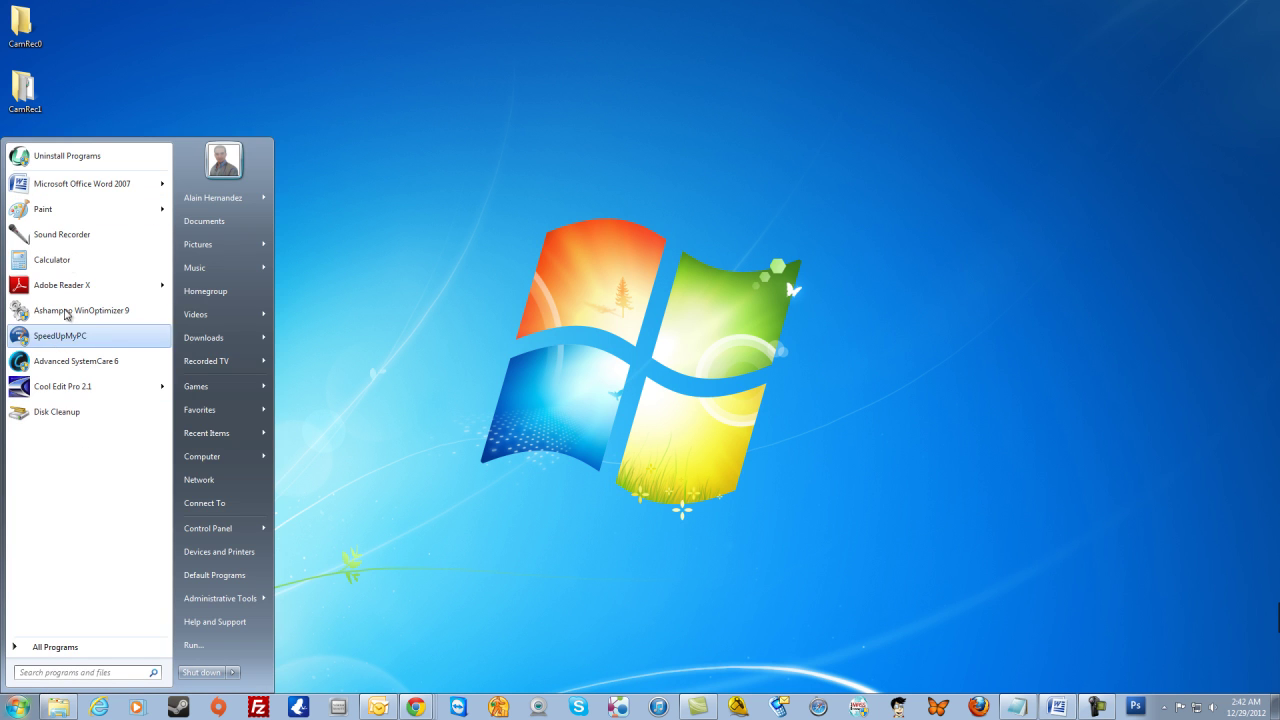
{"action": "mouse_move", "coordinate": [58, 391]}
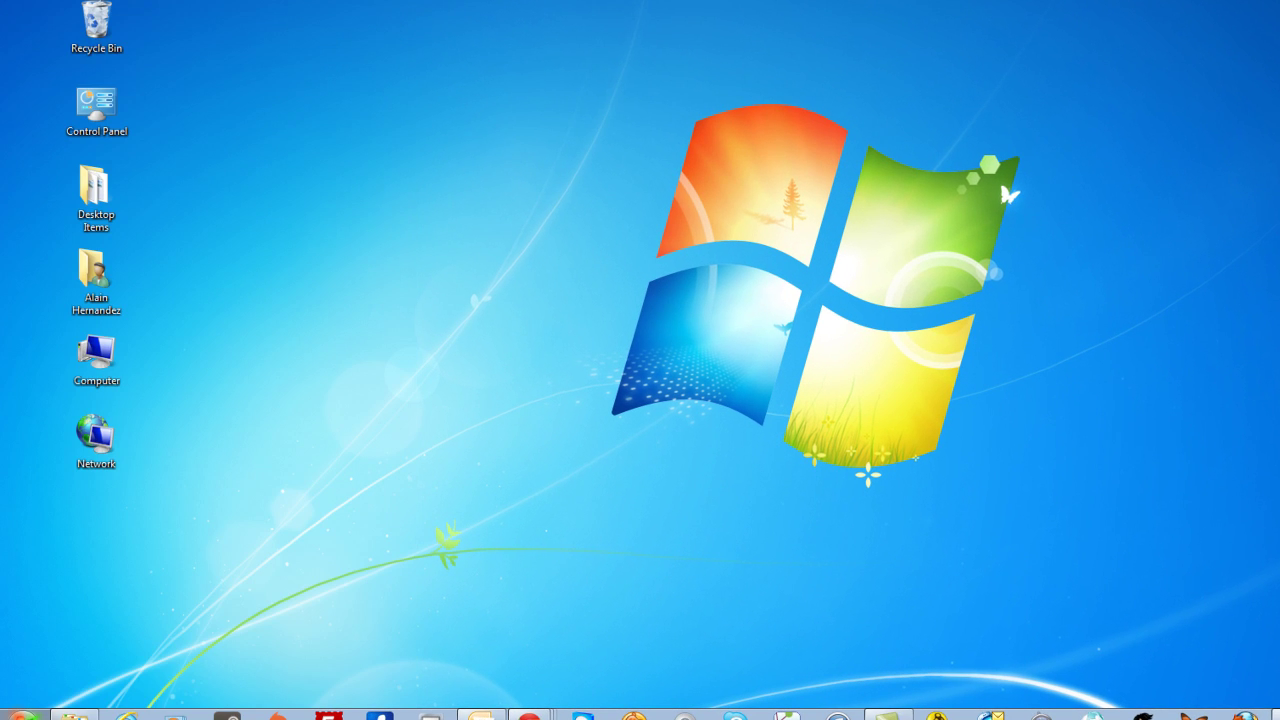
- Pin SpeedUpMyPC to the Start menu from its folder in the full program list, and return to the main list
{"action": "key", "text": "super"}
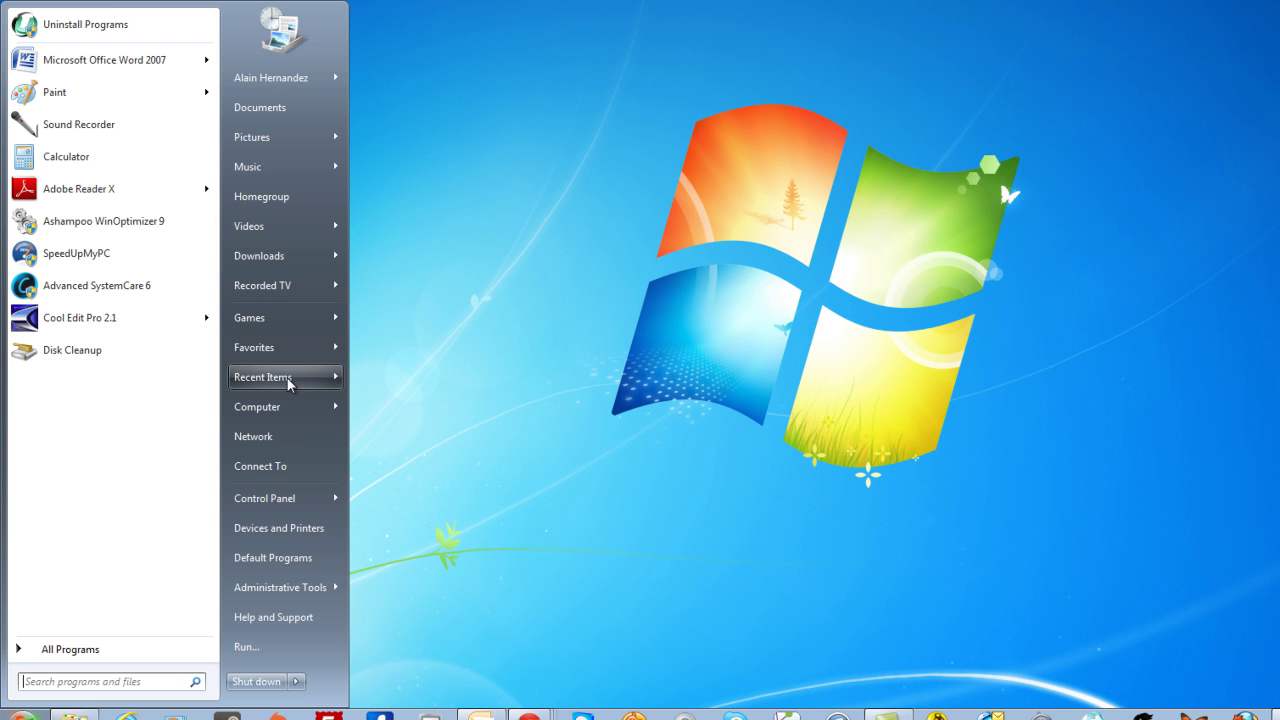
{"action": "mouse_move", "coordinate": [288, 384]}
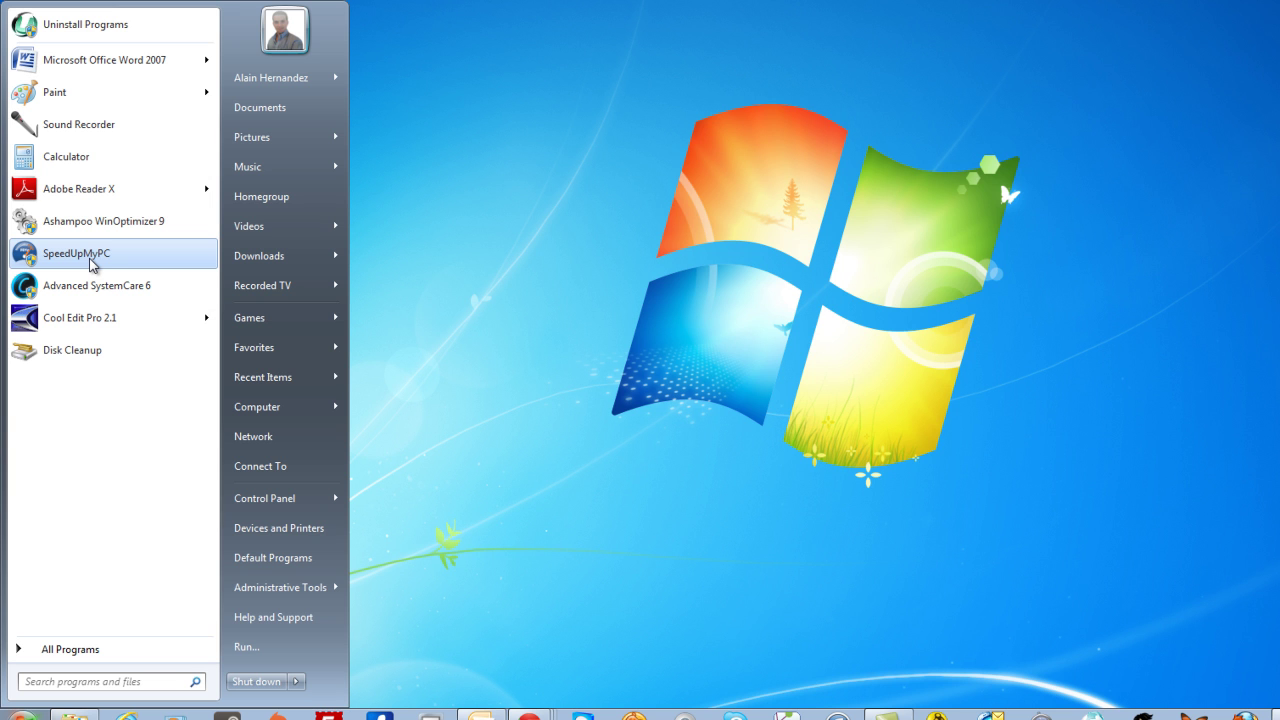
{"action": "left_click", "coordinate": [106, 650]}
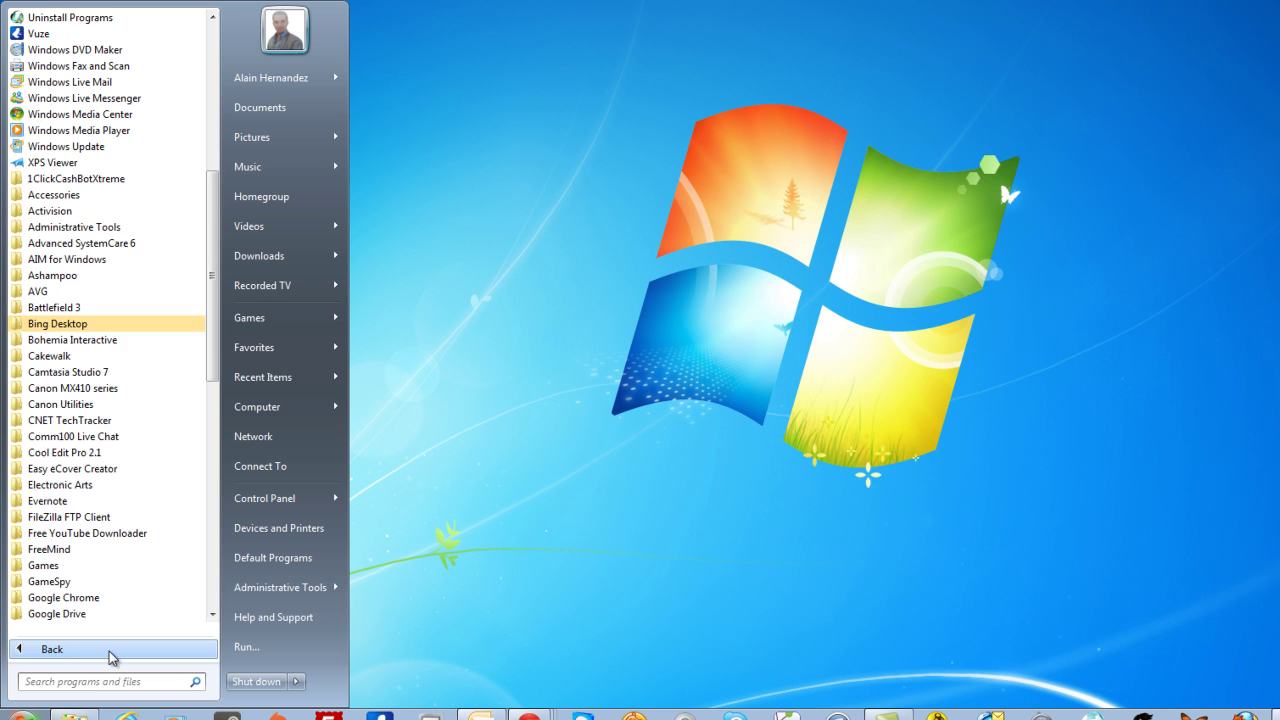
{"action": "scroll", "coordinate": [80, 462], "scroll_direction": "down", "scroll_amount": 10}
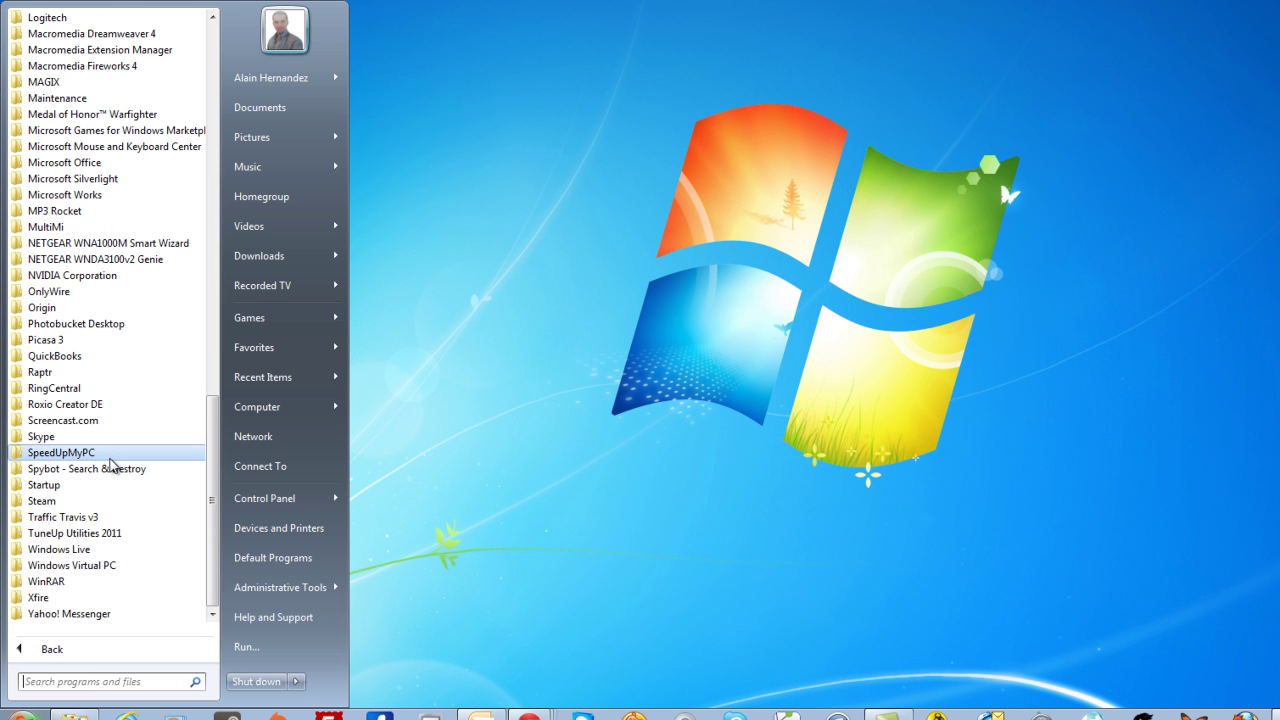
{"action": "left_click", "coordinate": [110, 454]}
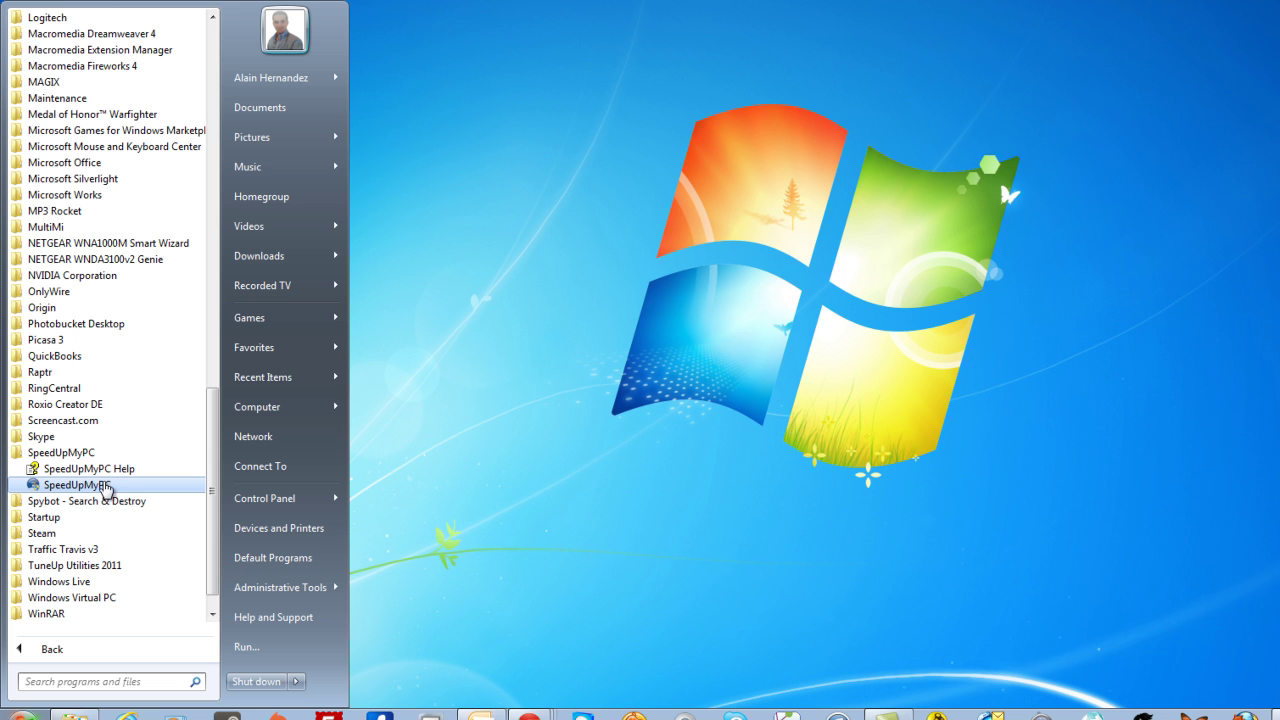
{"action": "right_click", "coordinate": [106, 487]}
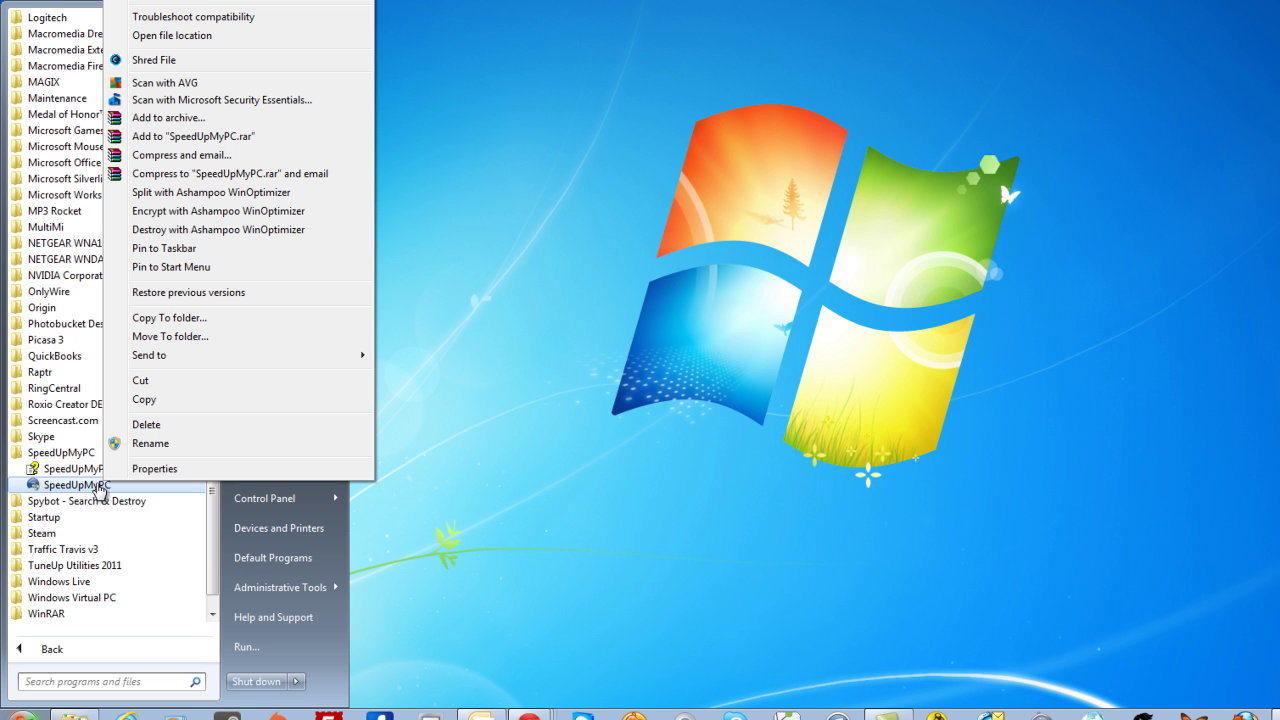
{"action": "left_click", "coordinate": [158, 268]}
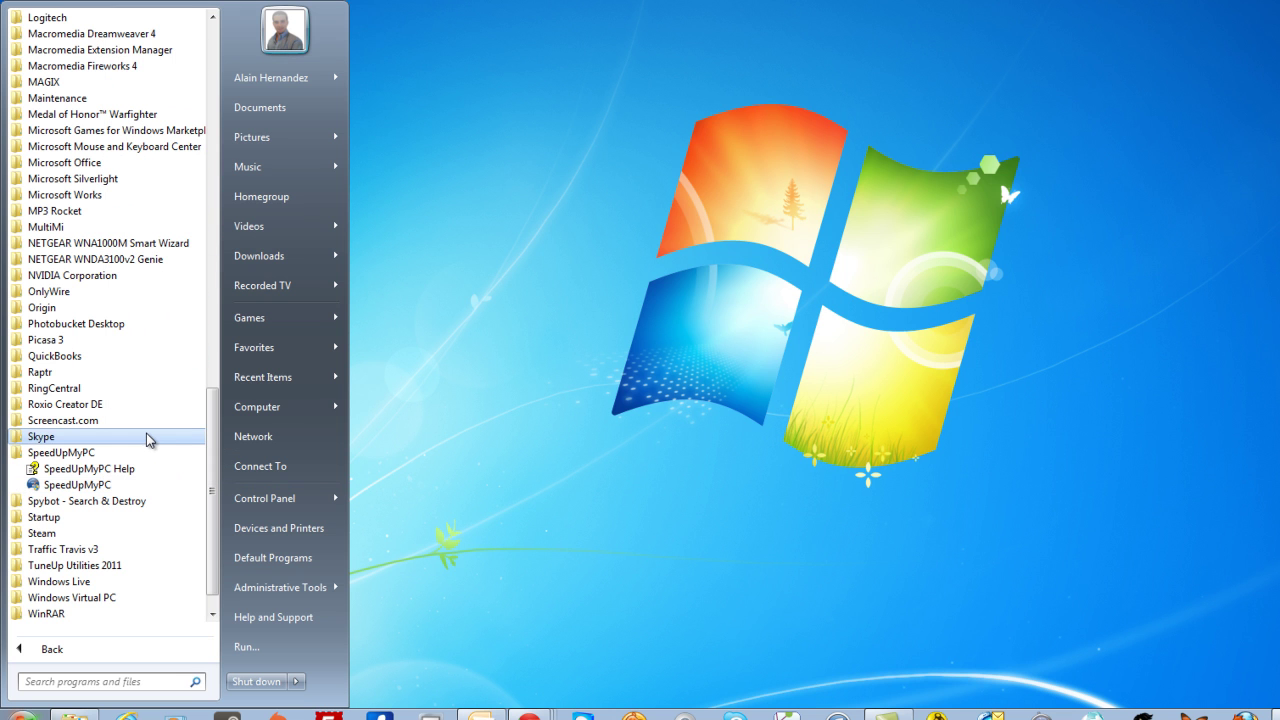
{"action": "left_click", "coordinate": [46, 648]}
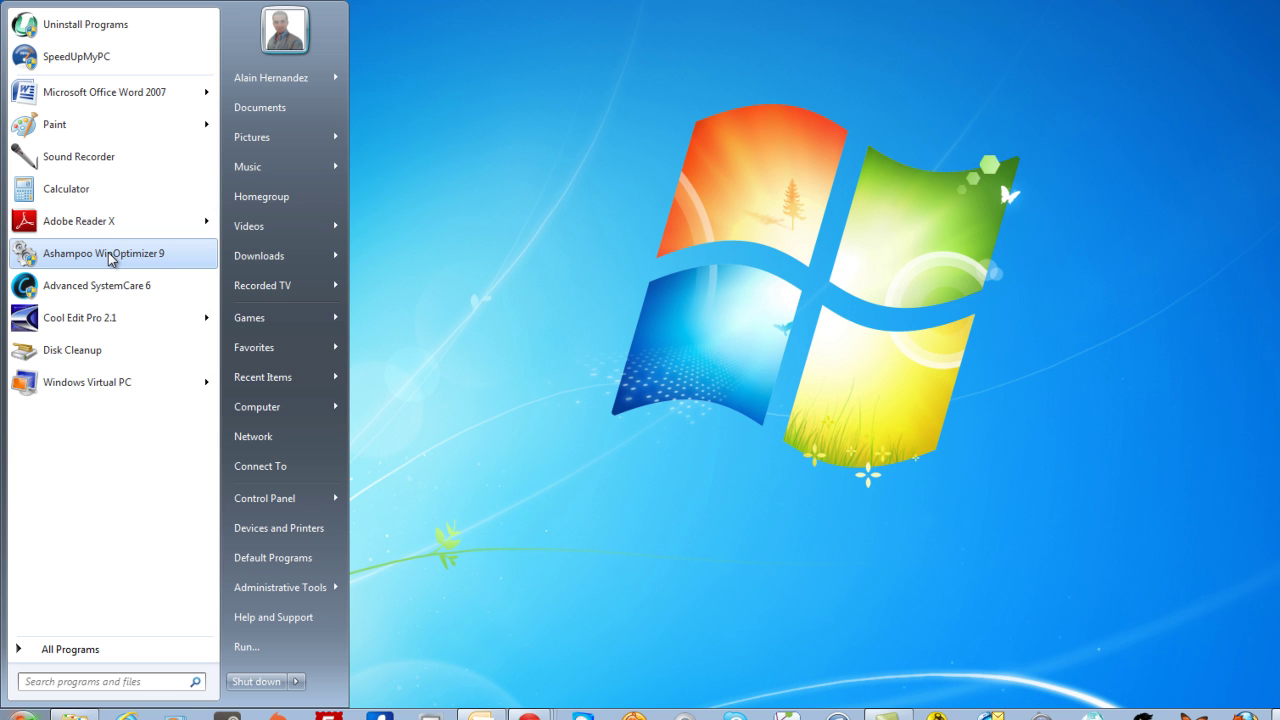
- Pin Ashampoo WinOptimizer 9 to the Start menu from its Ashampoo subfolder in the full program list, and close the Start menu
{"action": "left_click", "coordinate": [130, 650]}
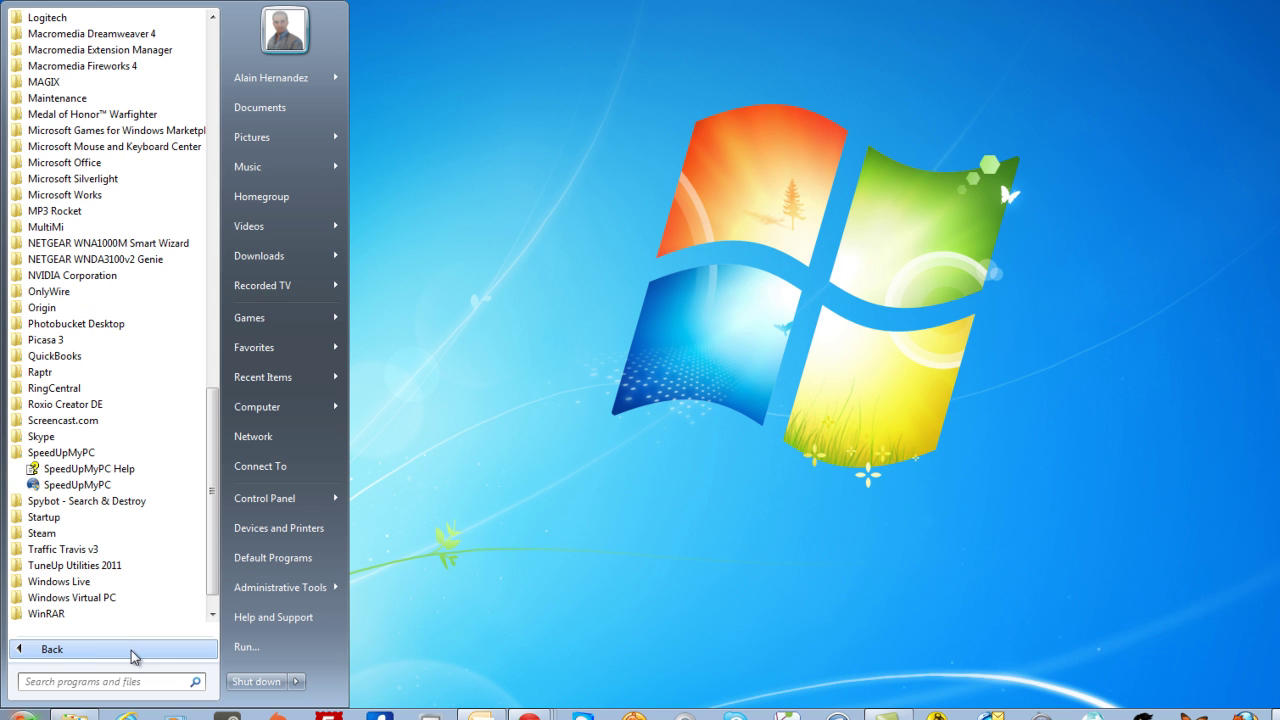
{"action": "scroll", "coordinate": [137, 530], "scroll_direction": "up", "scroll_amount": 19}
{"action": "scroll", "coordinate": [120, 500], "scroll_direction": "down", "scroll_amount": 3}
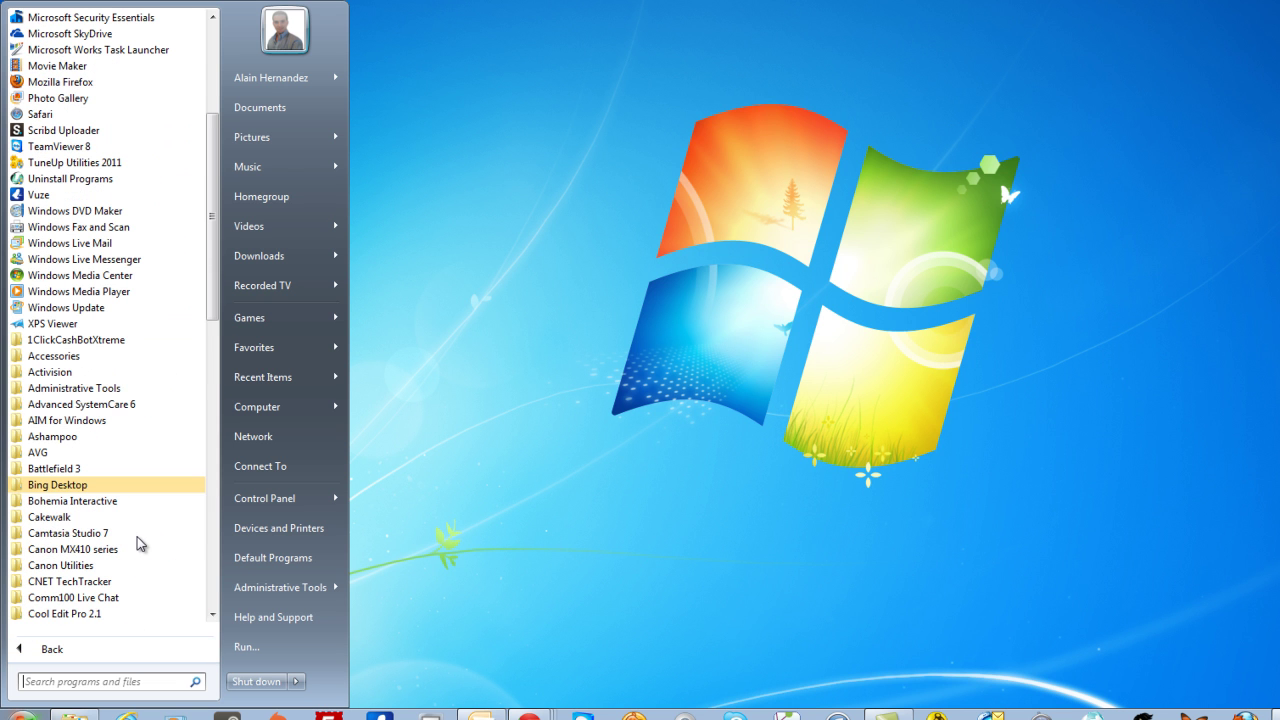
{"action": "left_click", "coordinate": [81, 438]}
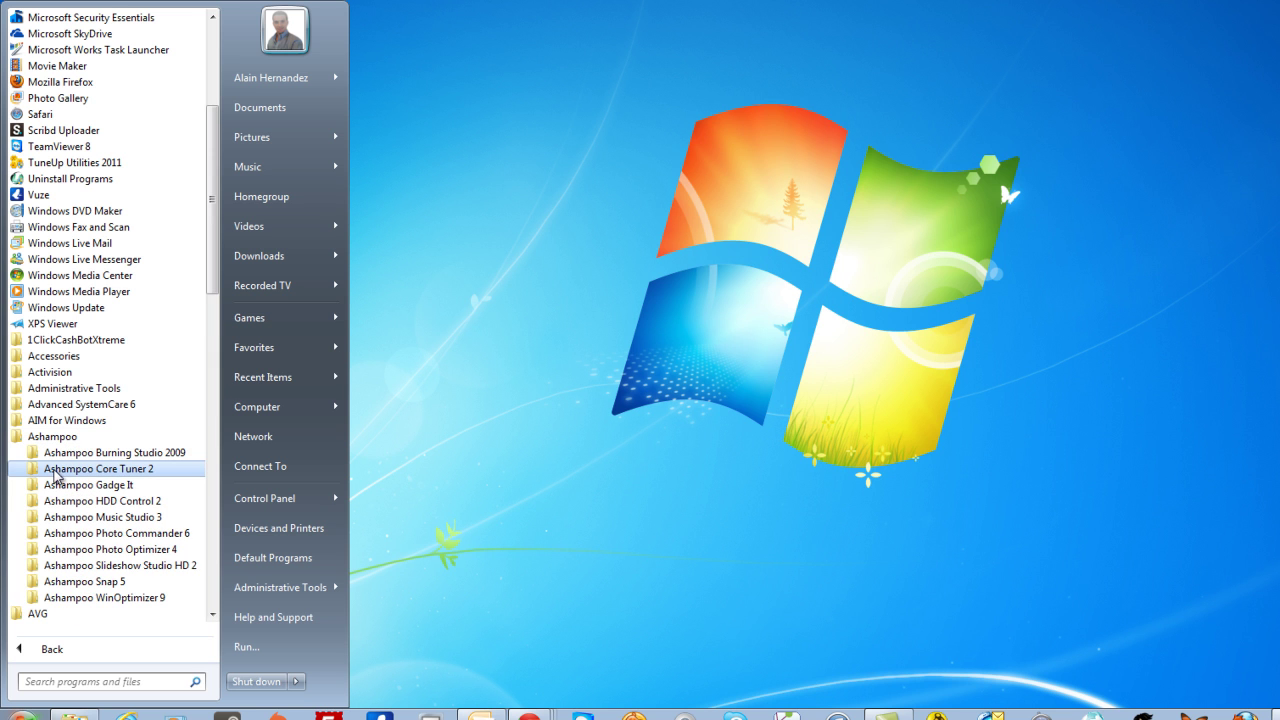
{"action": "left_click", "coordinate": [138, 600]}
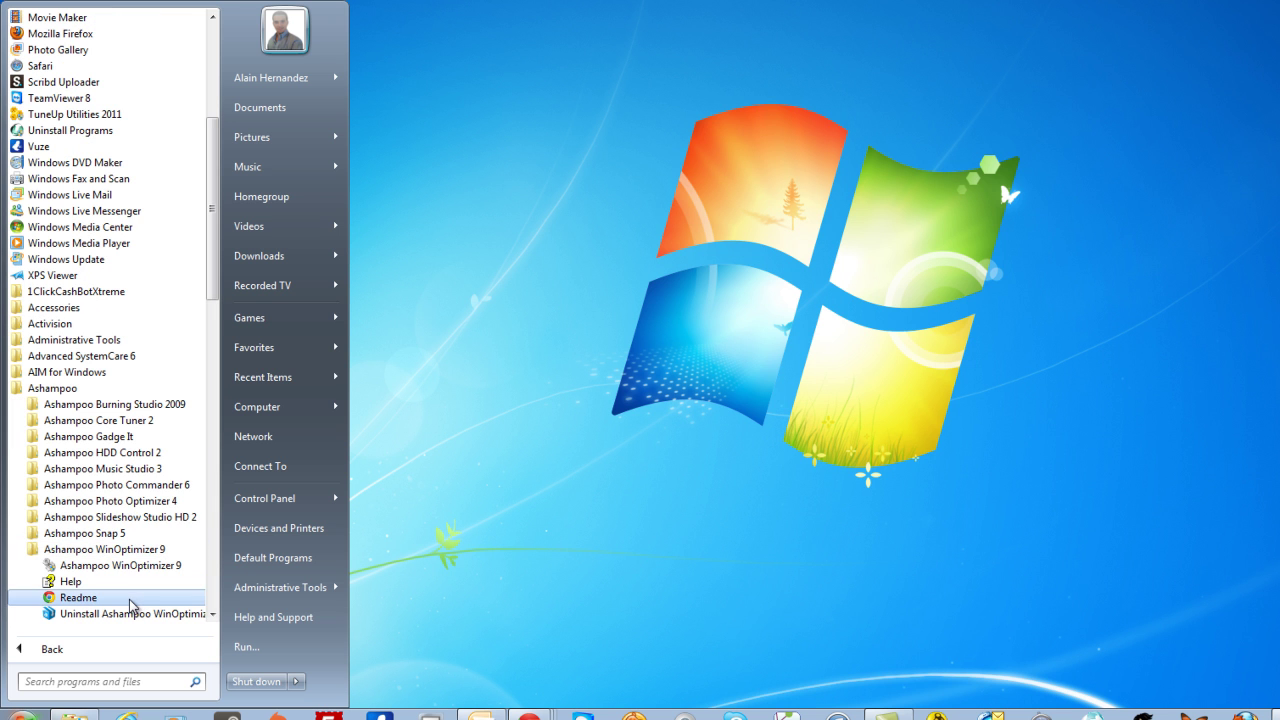
{"action": "right_click", "coordinate": [124, 570]}
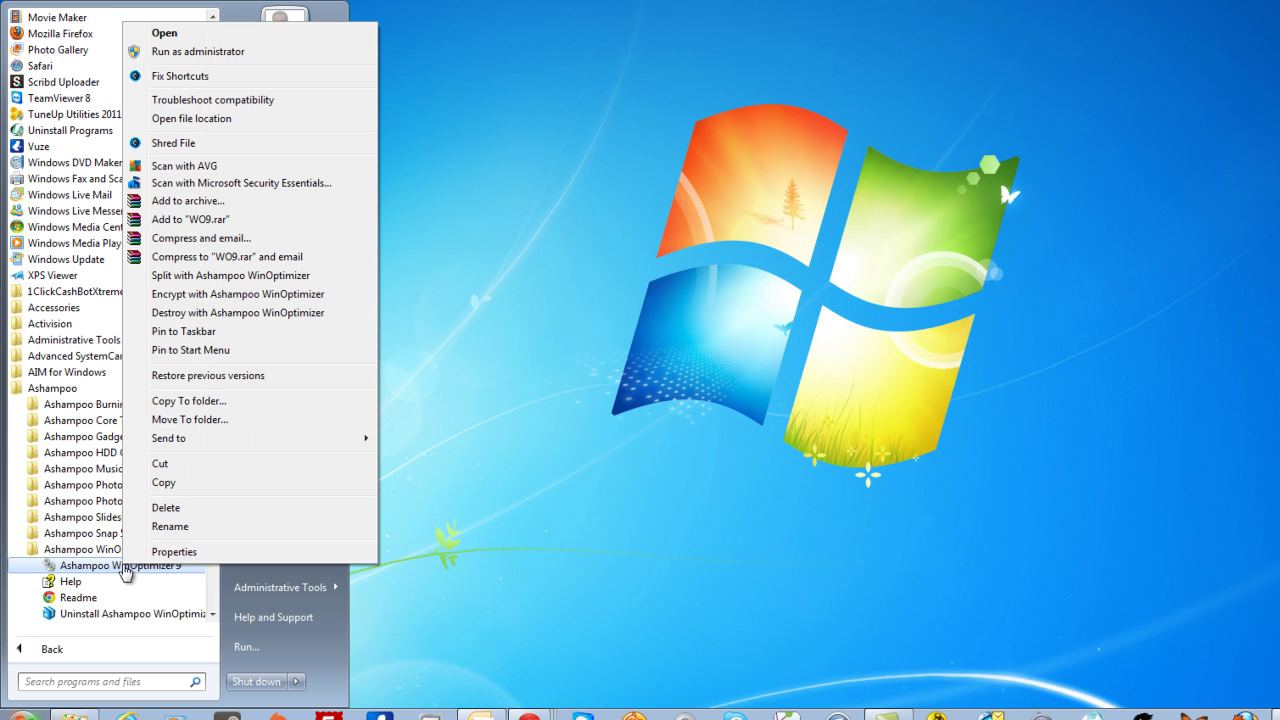
{"action": "left_click", "coordinate": [204, 352]}
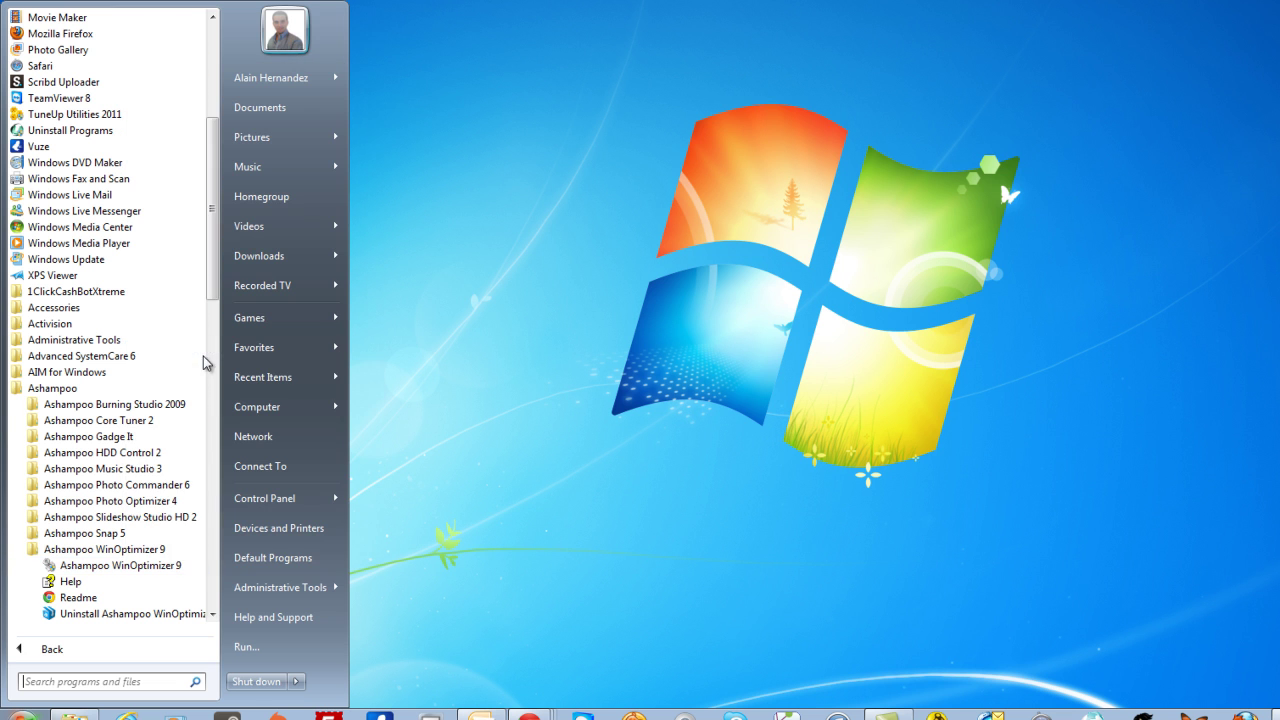
{"action": "left_click", "coordinate": [124, 650]}
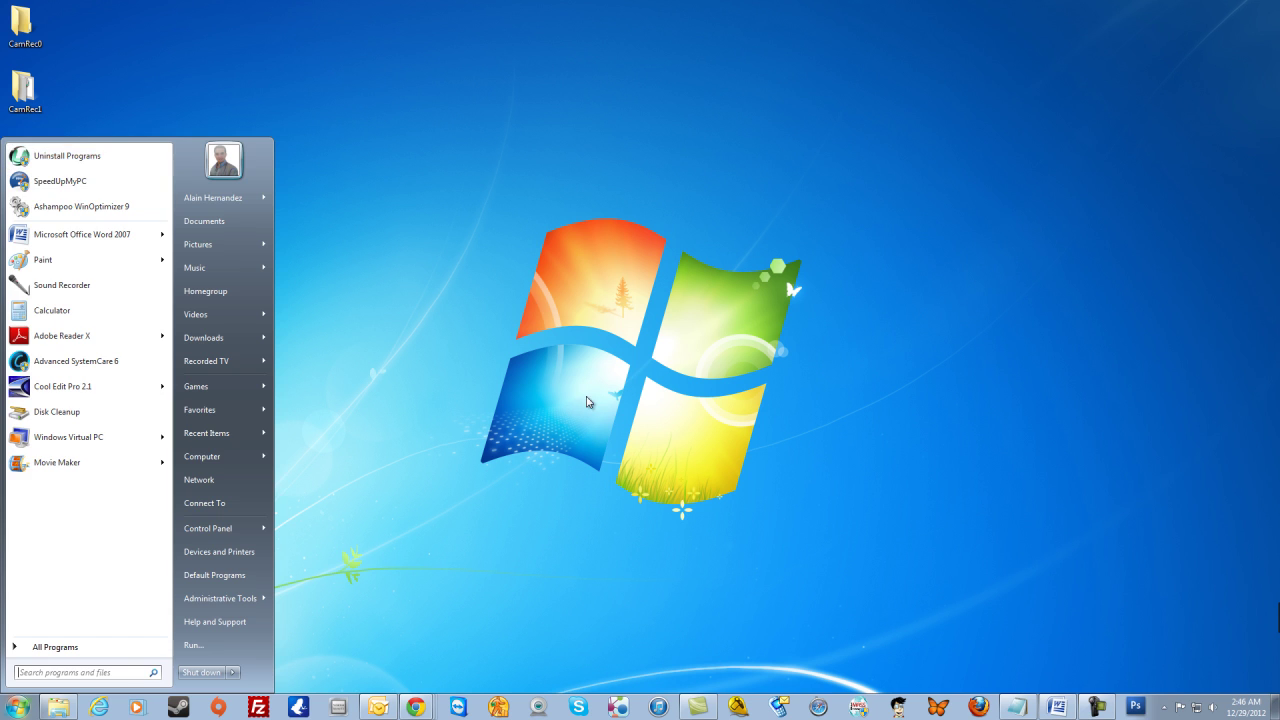
{"action": "left_click", "coordinate": [905, 507]}
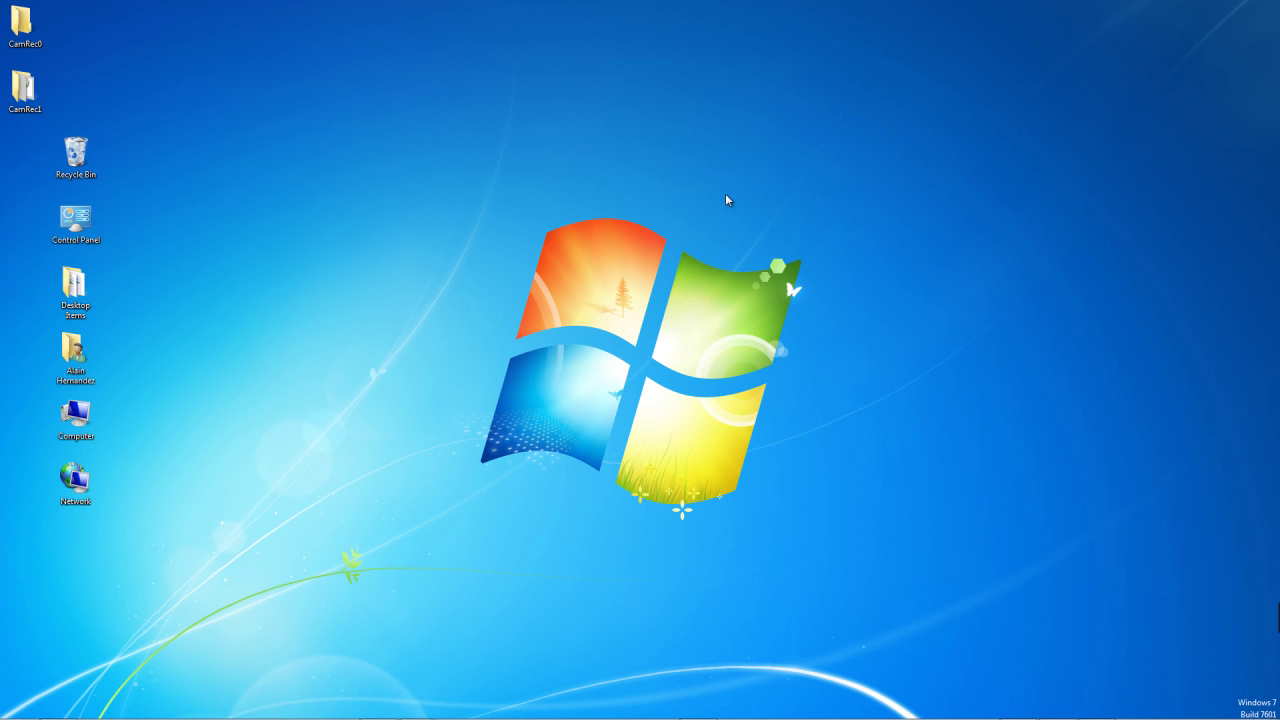
- Examine the taskbar's program shortcuts, the Start menu's pinned and frequently used programs, and Movie Maker's recent files
{"action": "mouse_move", "coordinate": [783, 708]}
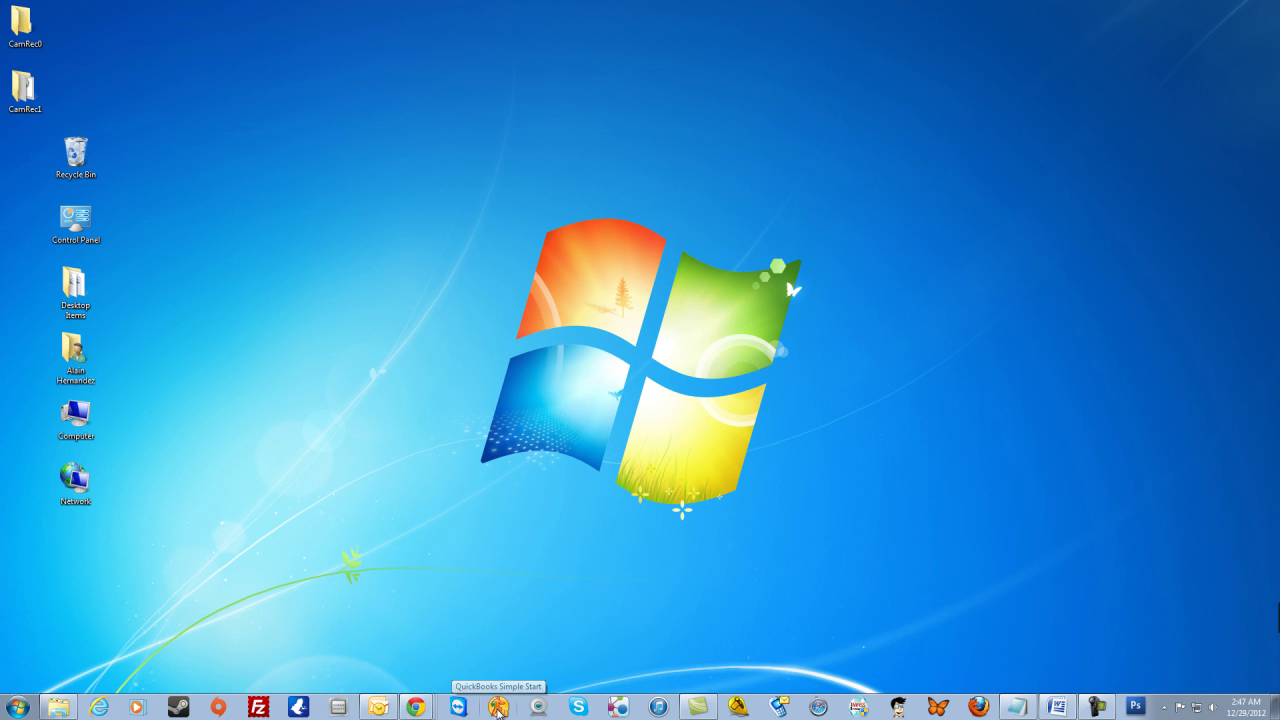
{"action": "mouse_move", "coordinate": [383, 712]}
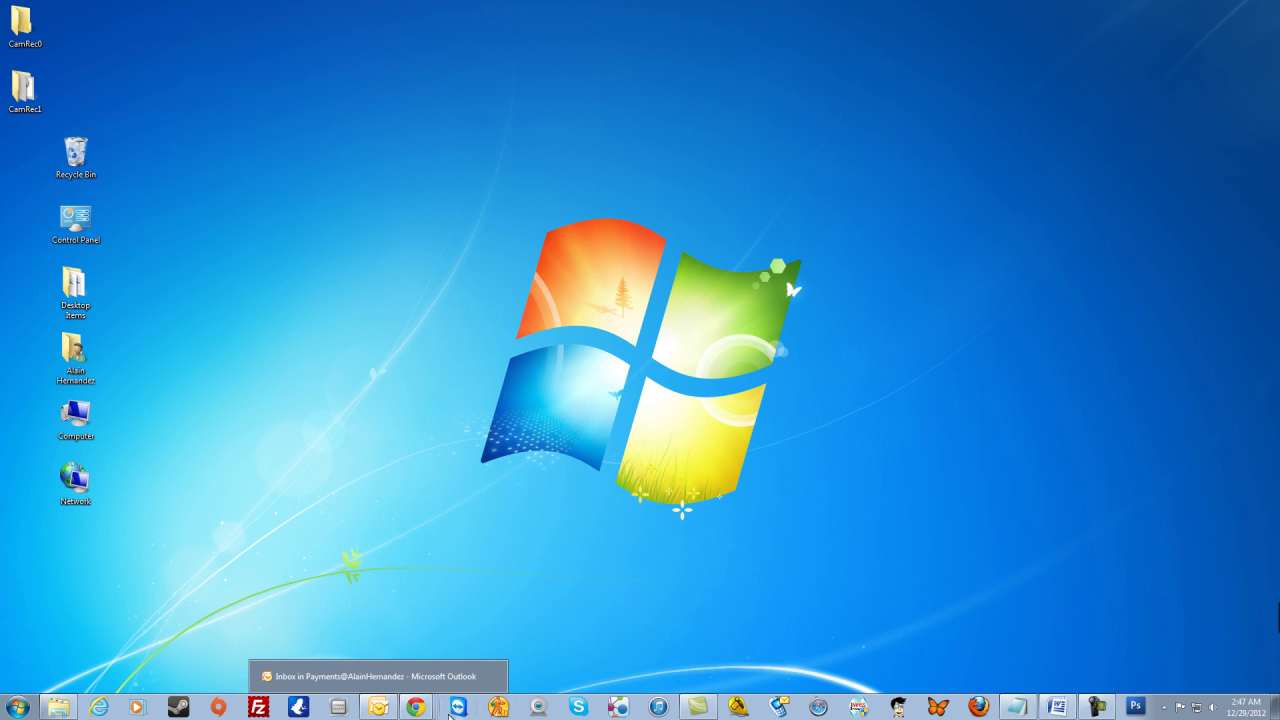
{"action": "mouse_move", "coordinate": [700, 712]}
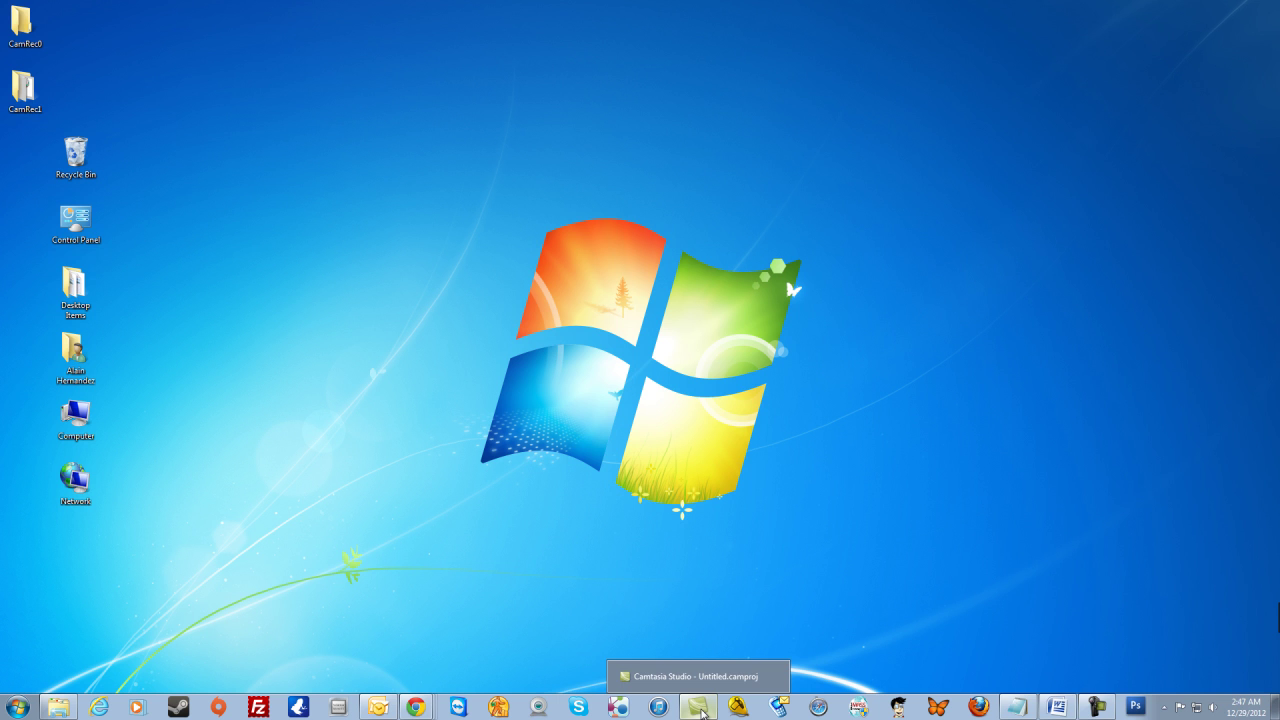
{"action": "mouse_move", "coordinate": [1054, 712]}
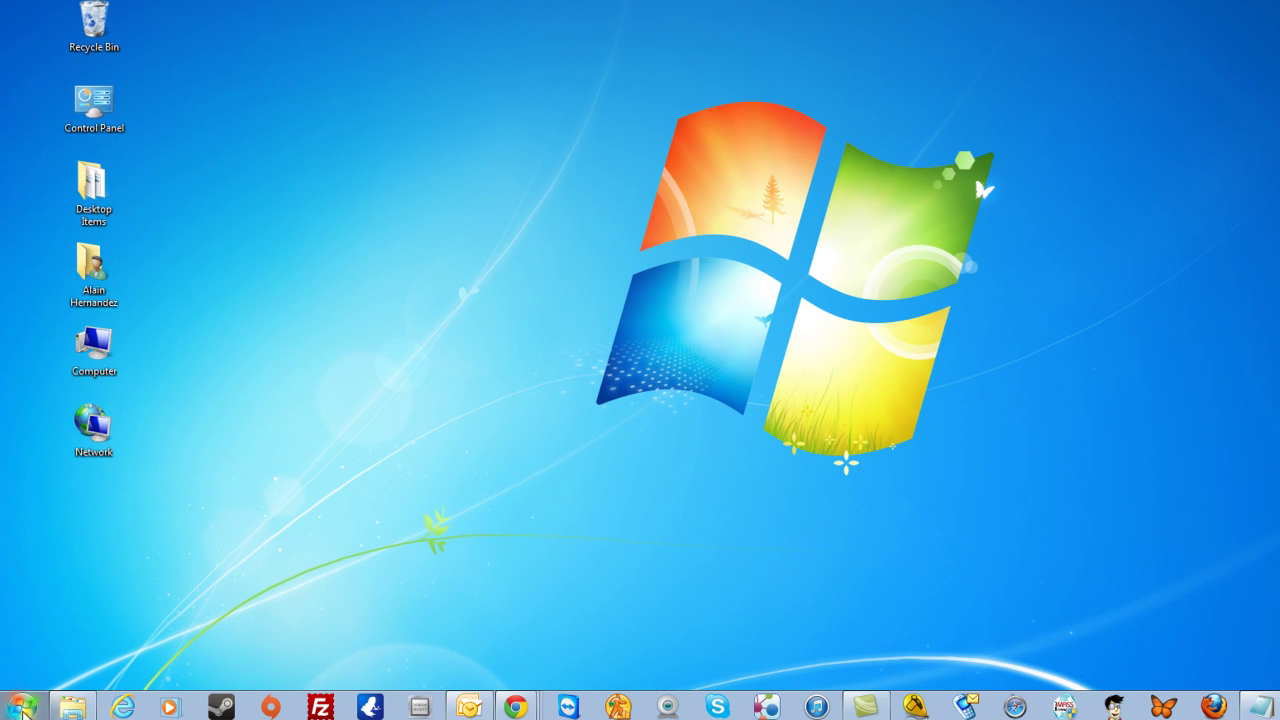
{"action": "left_click", "coordinate": [22, 708]}
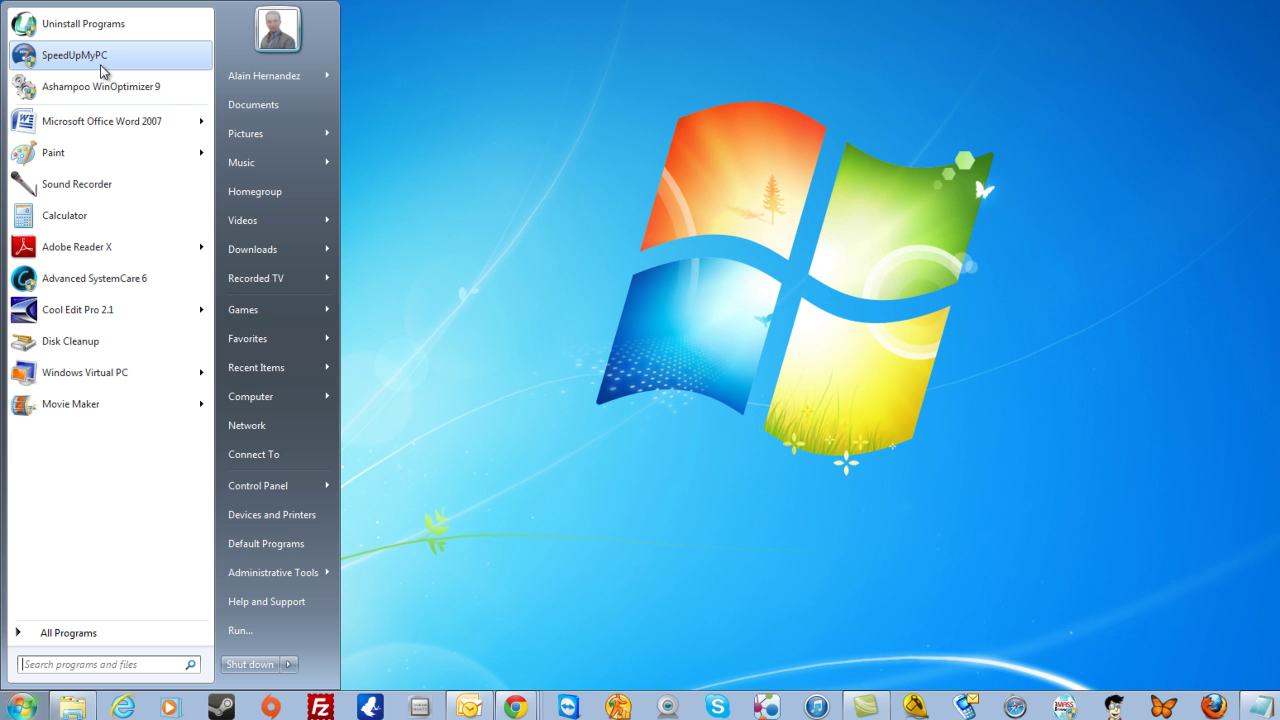
{"action": "left_click", "coordinate": [594, 111]}
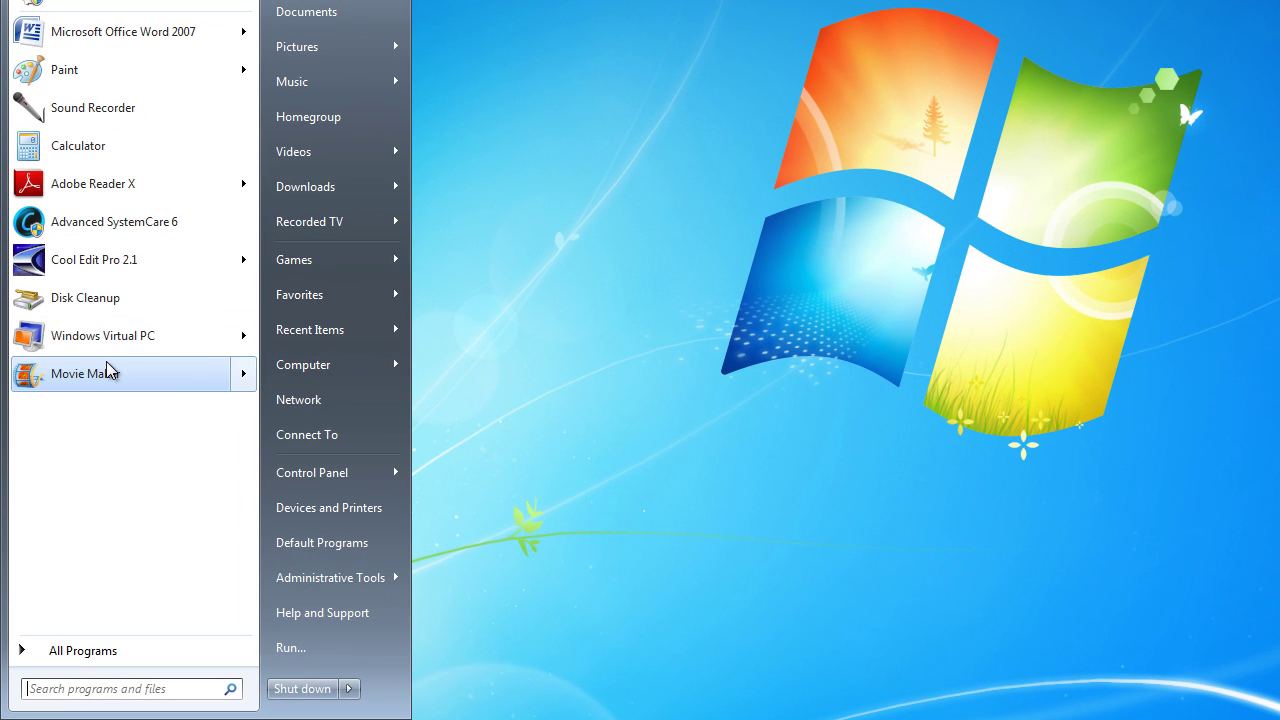
{"action": "mouse_move", "coordinate": [110, 372]}
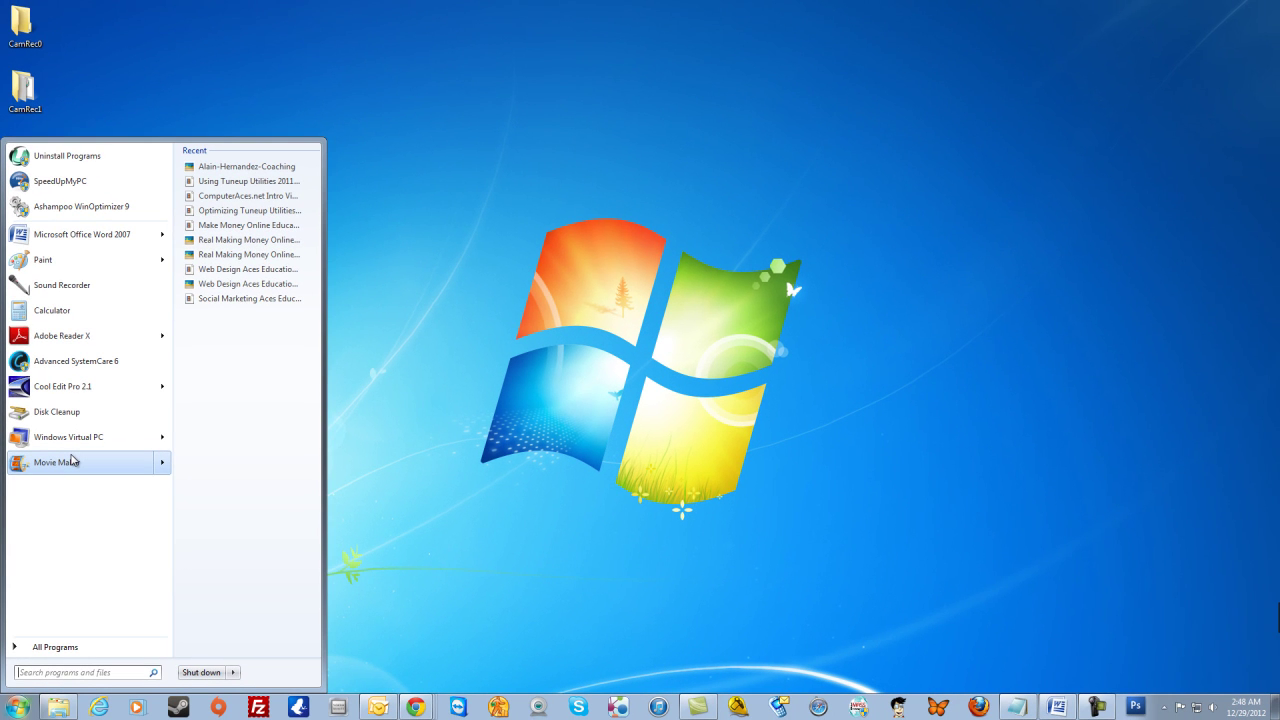
{"action": "left_click", "coordinate": [482, 330]}
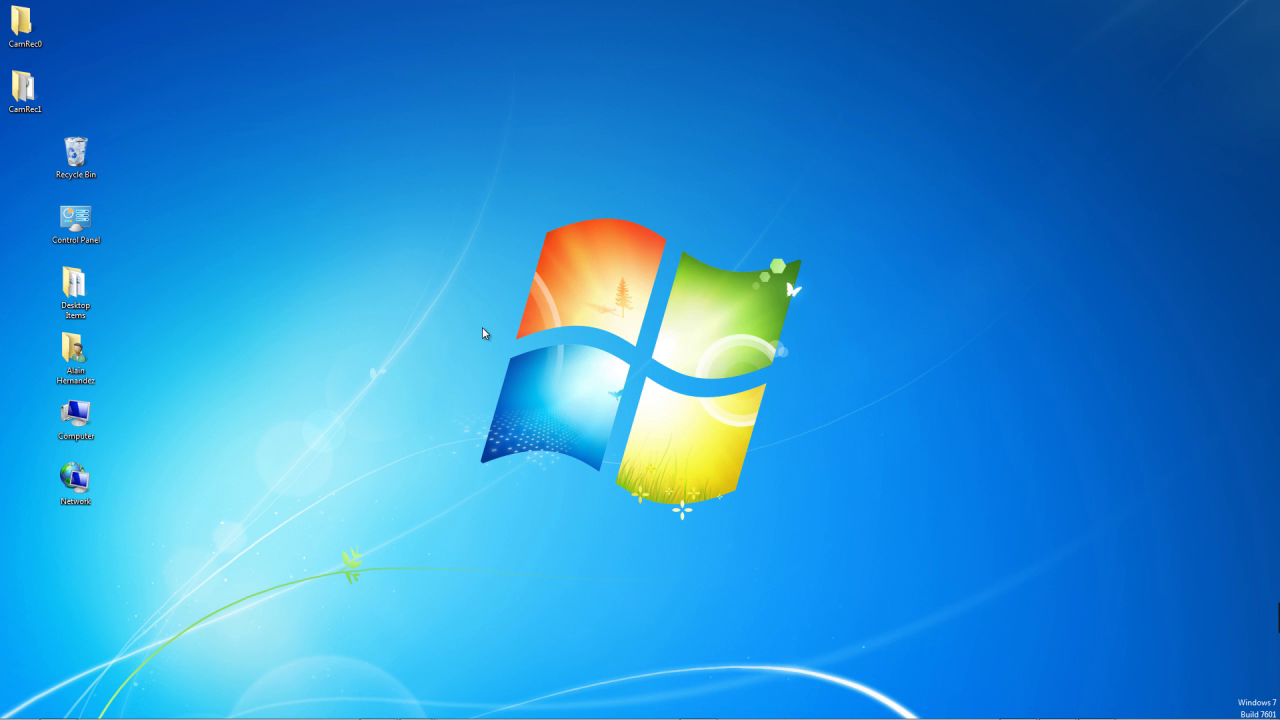
- Look through the full list of installed programs and folders in the Start menu, and close it
{"action": "left_click", "coordinate": [22, 707]}
{"action": "left_click", "coordinate": [55, 647]}
{"action": "scroll", "coordinate": [105, 450], "scroll_direction": "up", "scroll_amount": 5}
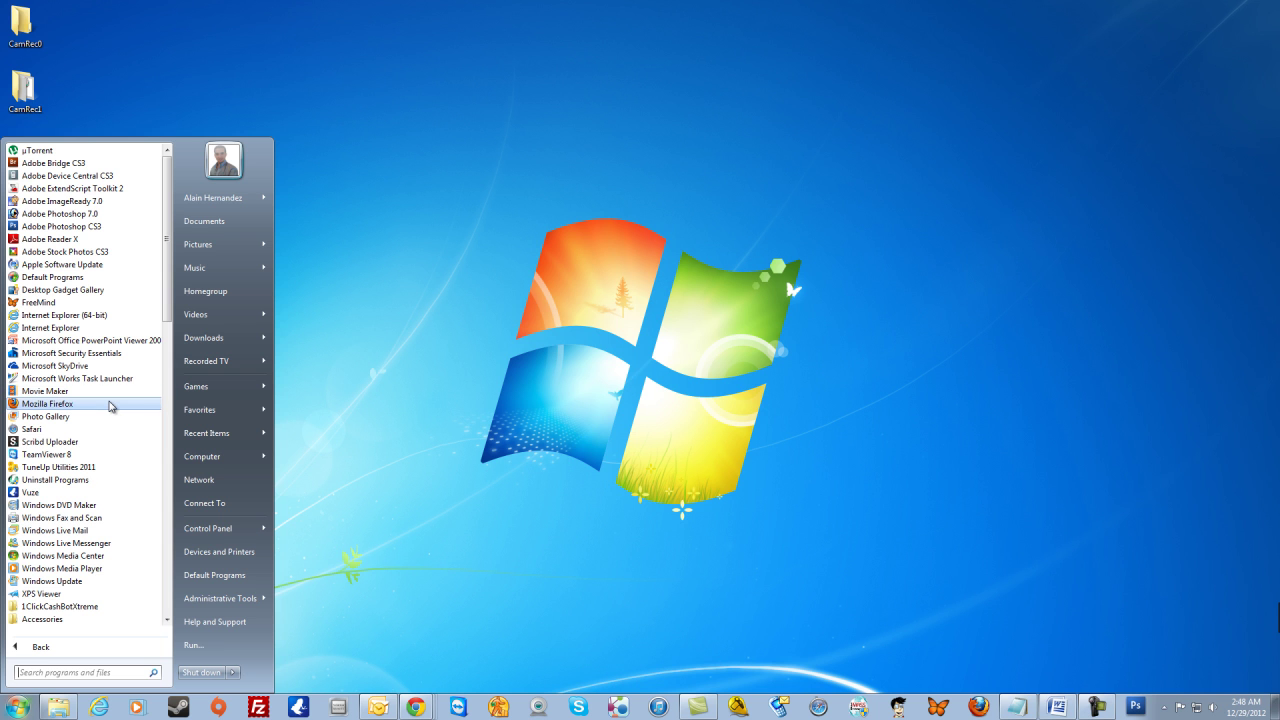
{"action": "scroll", "coordinate": [110, 405], "scroll_direction": "down", "scroll_amount": 3}
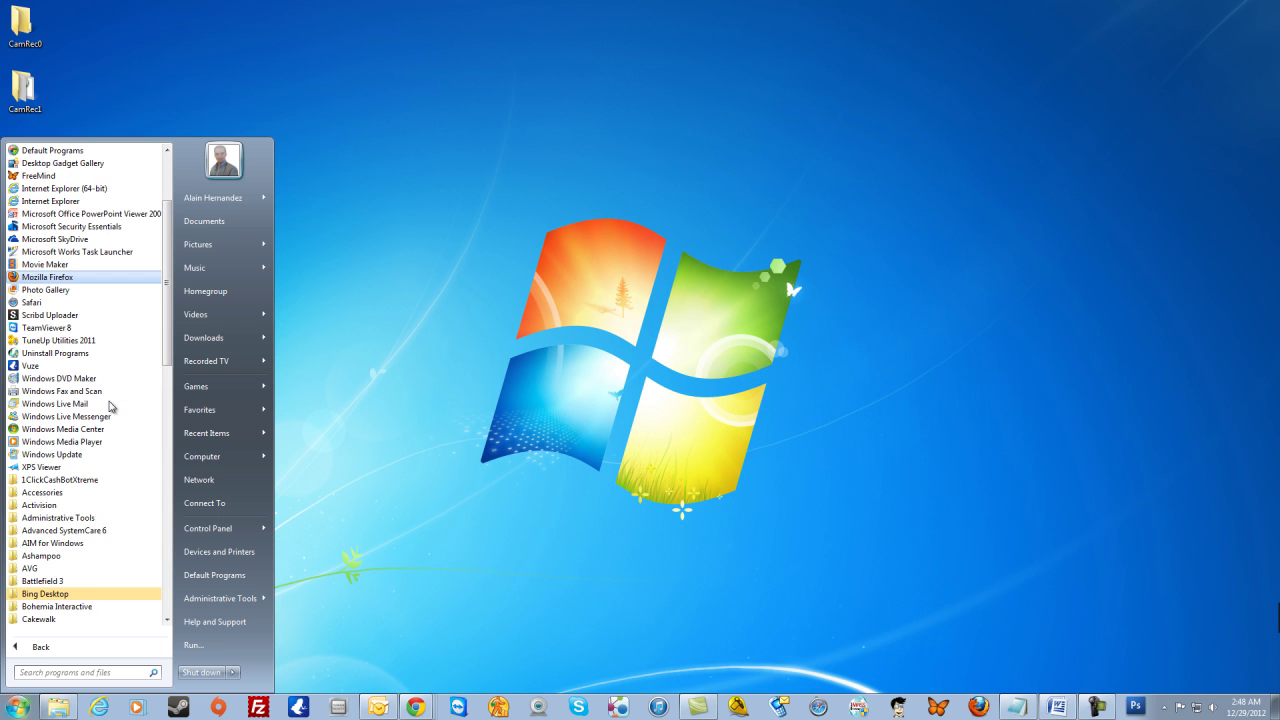
{"action": "scroll", "coordinate": [111, 406], "scroll_direction": "down", "scroll_amount": 9}
{"action": "scroll", "coordinate": [110, 407], "scroll_direction": "down", "scroll_amount": 8}
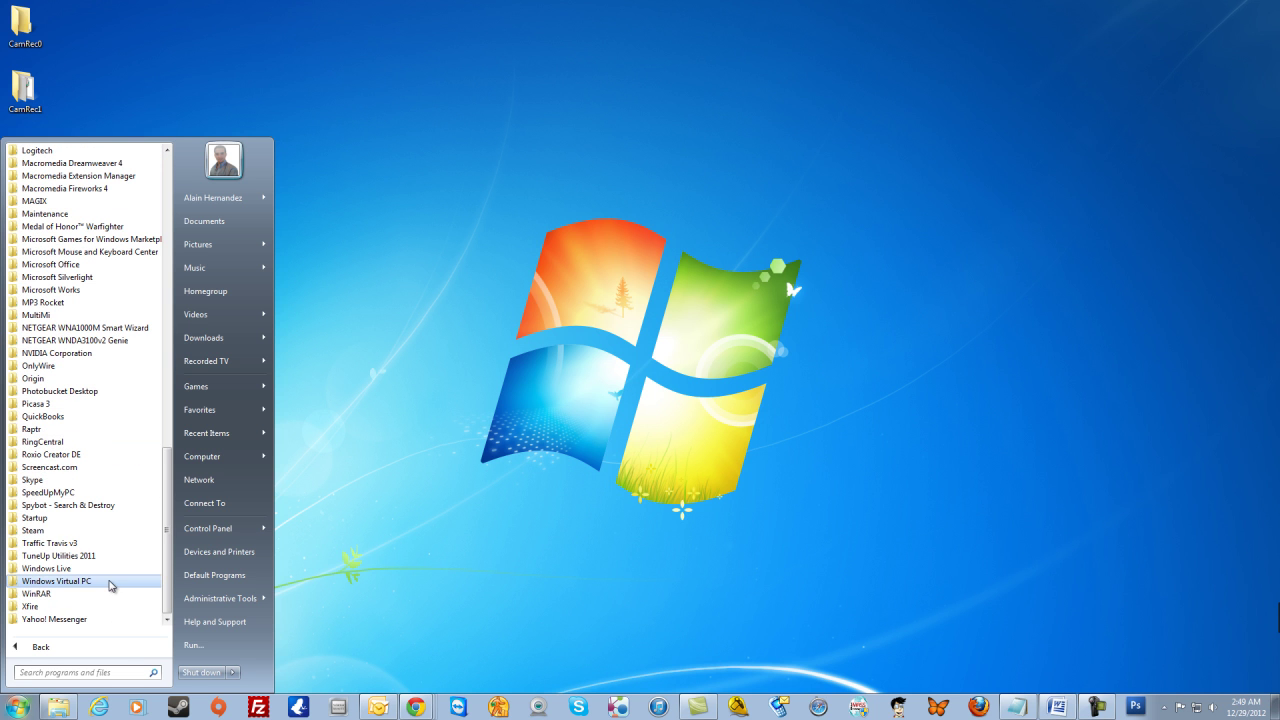
{"action": "scroll", "coordinate": [111, 589], "scroll_direction": "up", "scroll_amount": 6}
{"action": "scroll", "coordinate": [111, 586], "scroll_direction": "up", "scroll_amount": 12}
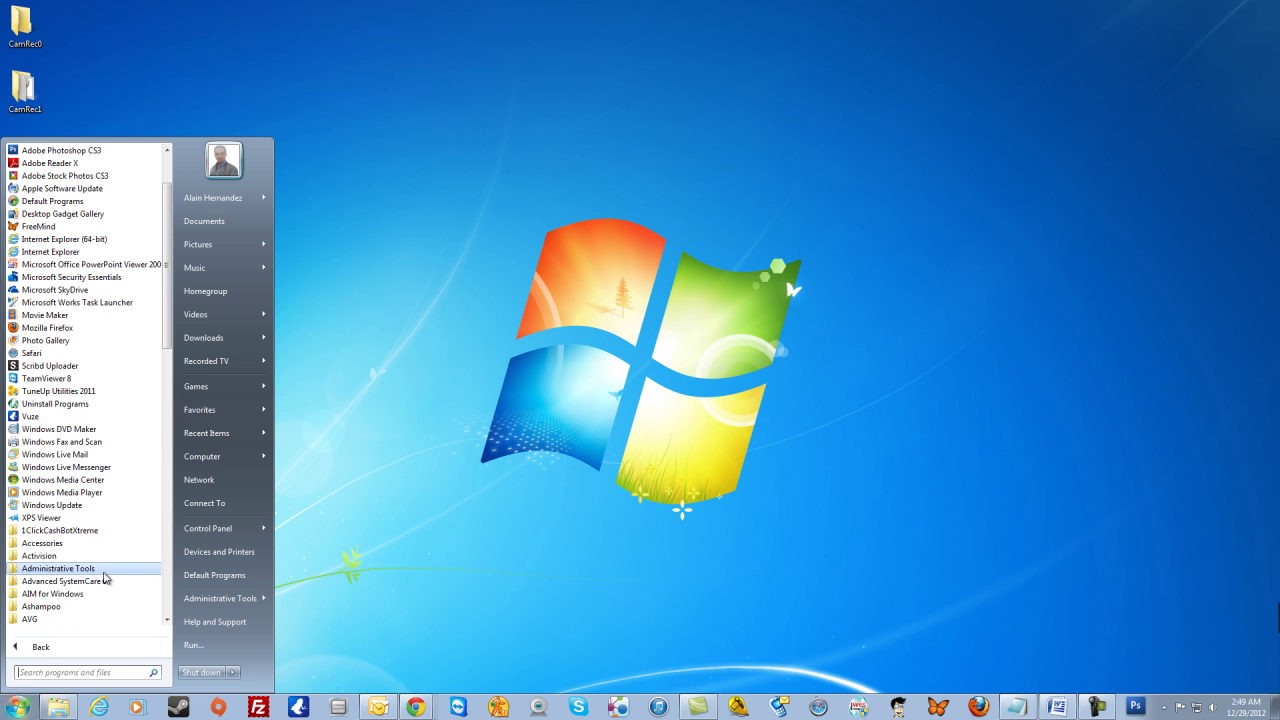
{"action": "scroll", "coordinate": [104, 576], "scroll_direction": "down", "scroll_amount": 3}
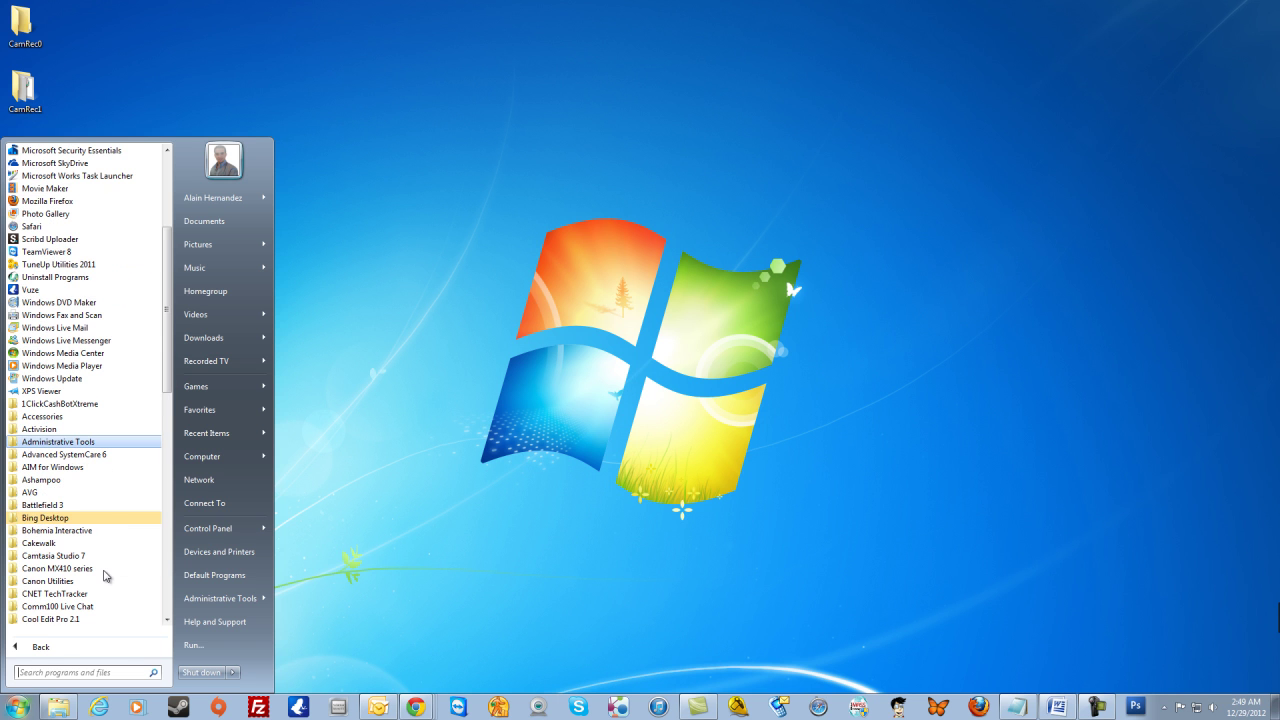
{"action": "scroll", "coordinate": [102, 518], "scroll_direction": "down", "scroll_amount": 15}
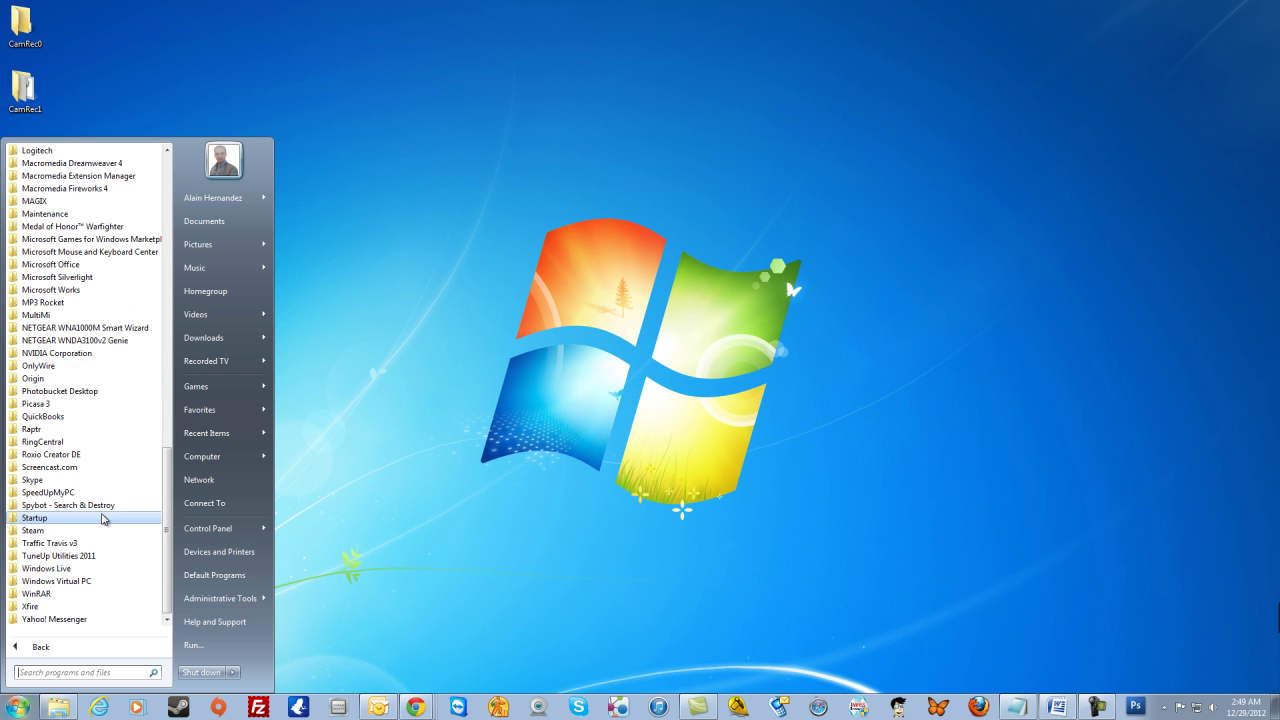
{"action": "scroll", "coordinate": [102, 519], "scroll_direction": "up", "scroll_amount": 15}
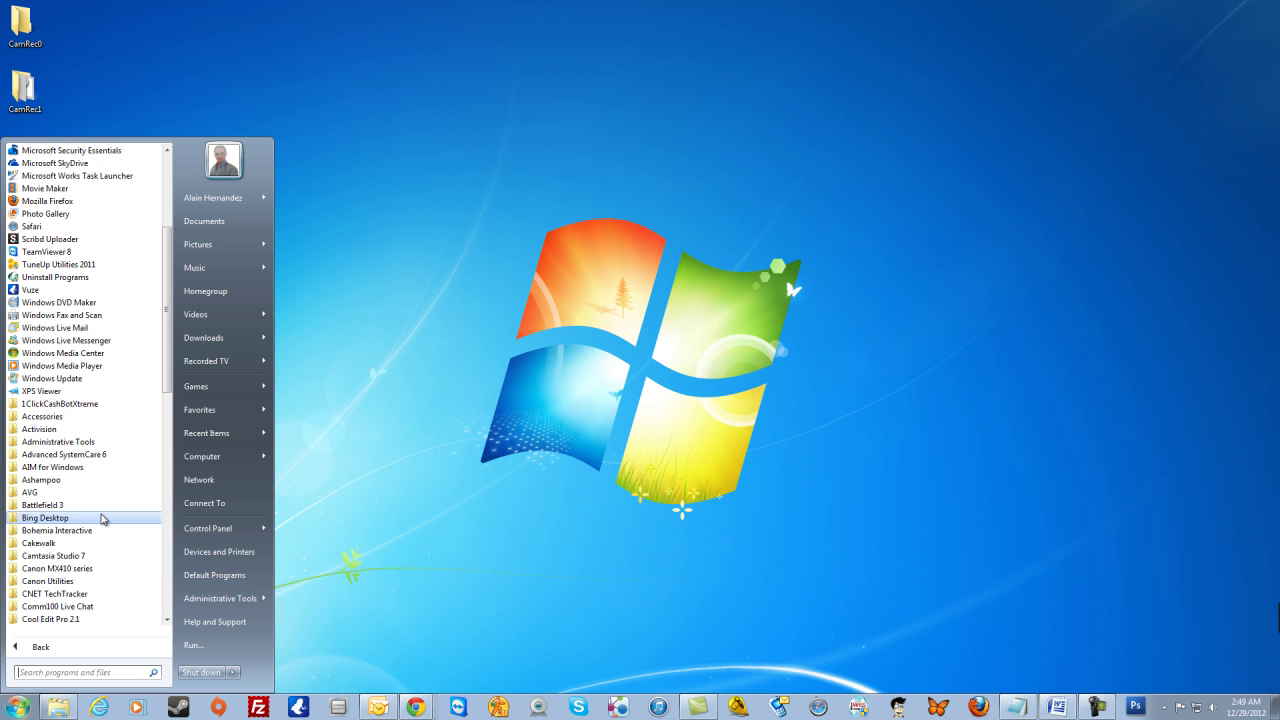
{"action": "scroll", "coordinate": [94, 409], "scroll_direction": "down", "scroll_amount": 6}
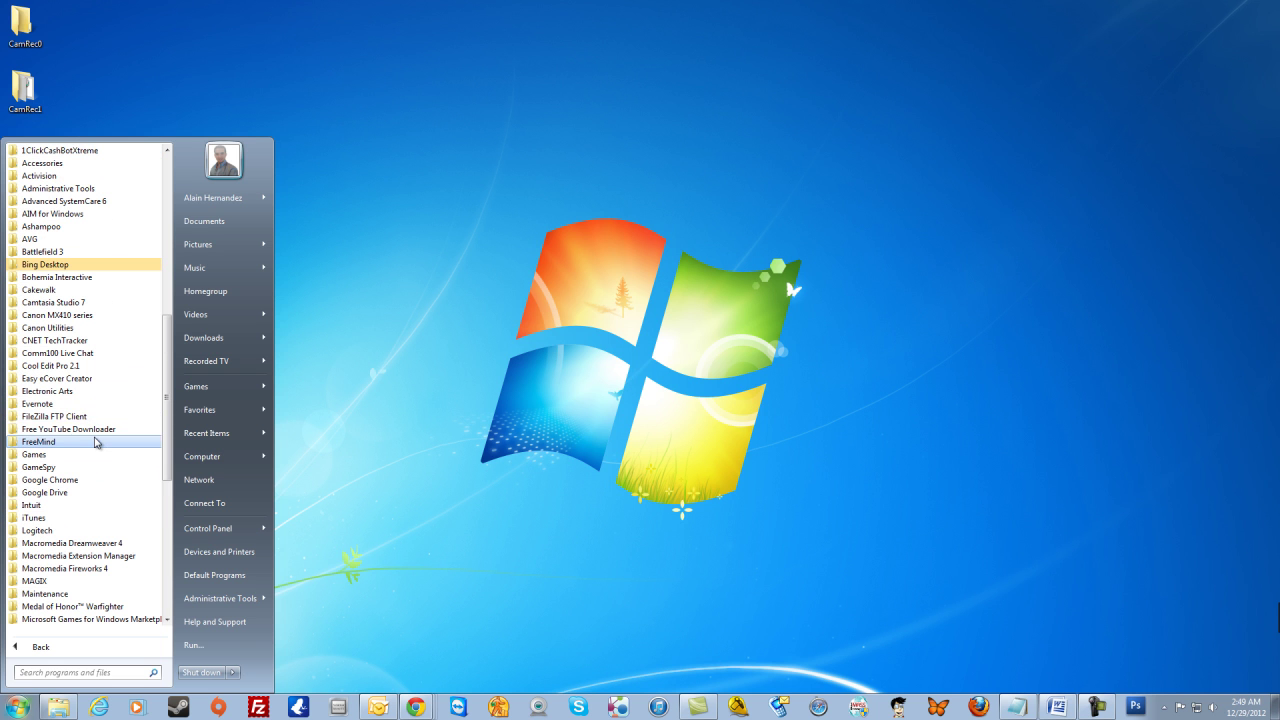
{"action": "left_click", "coordinate": [760, 374]}
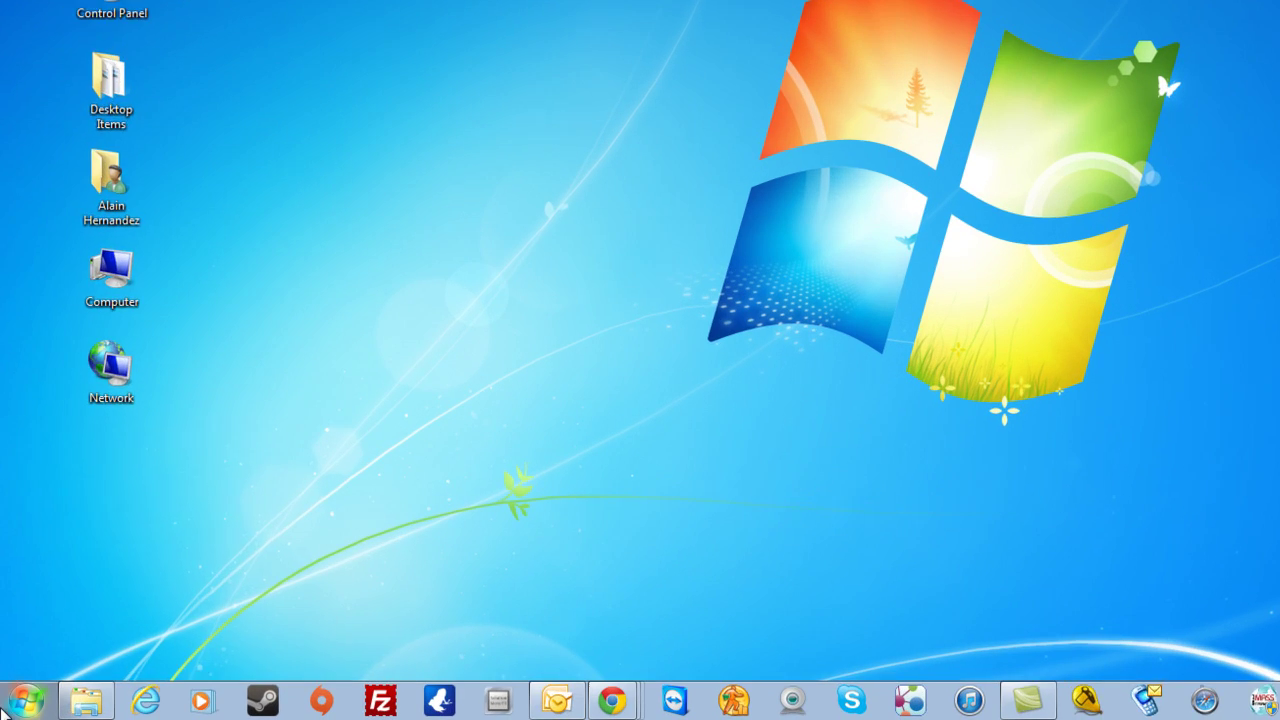
- Turn off auto-hide for the taskbar in the Taskbar and Start Menu Properties and apply the change
{"action": "left_click", "coordinate": [12, 707]}
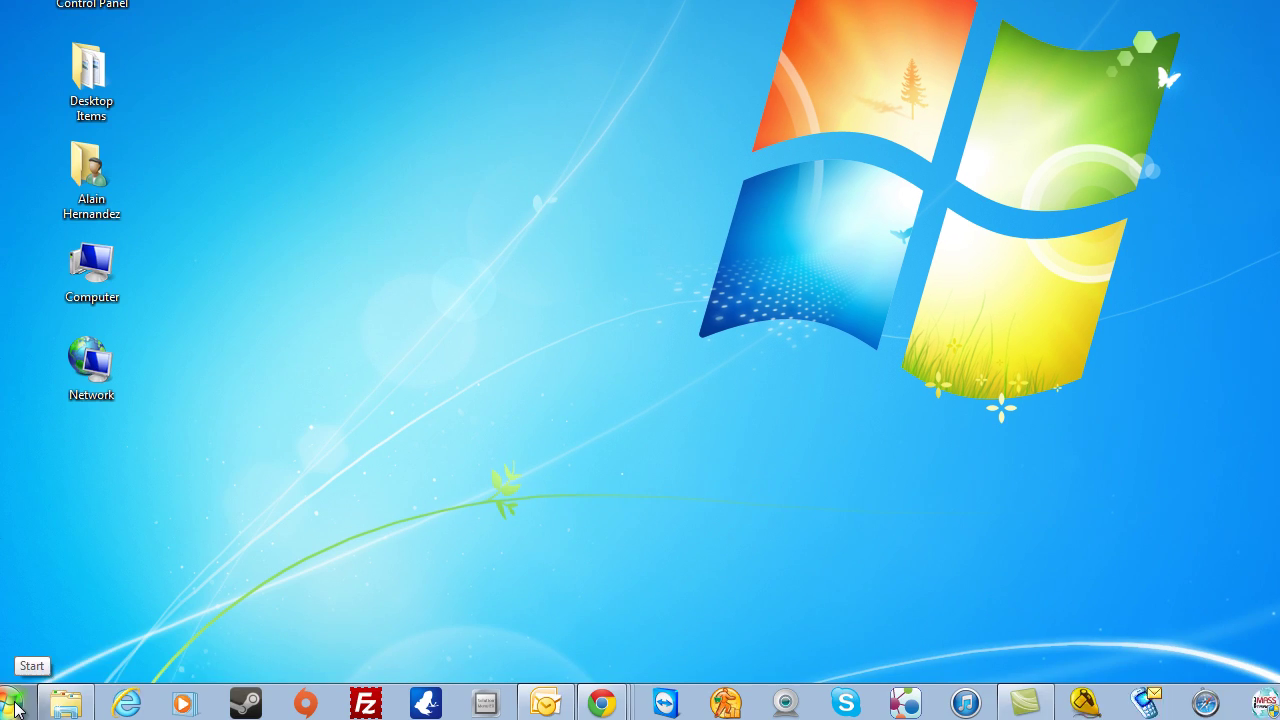
{"action": "right_click", "coordinate": [33, 698]}
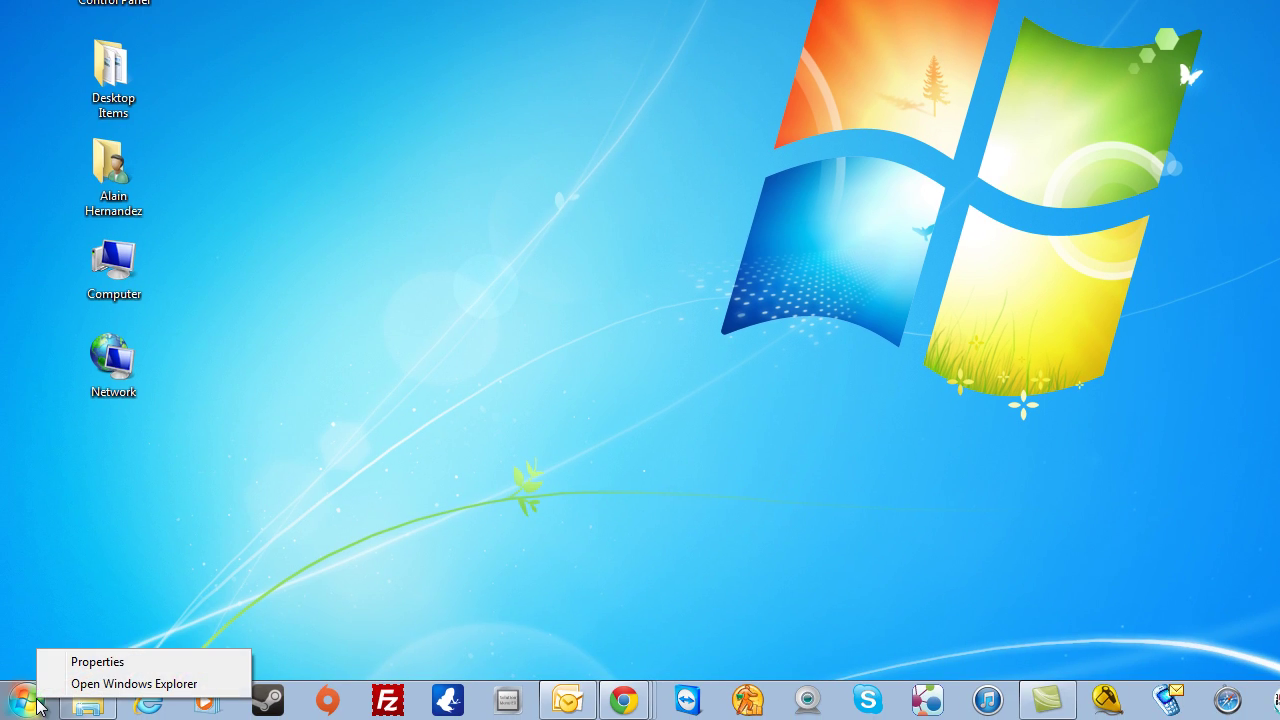
{"action": "left_click", "coordinate": [96, 664]}
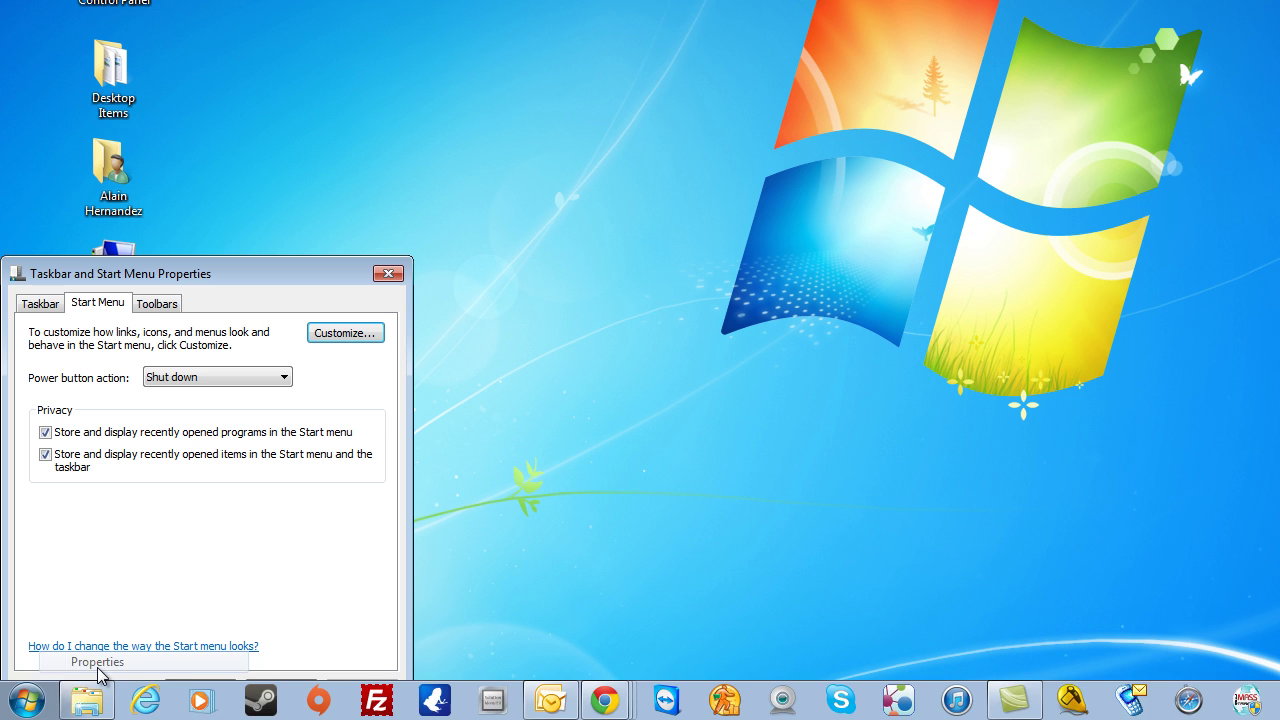
{"action": "left_click", "coordinate": [50, 303]}
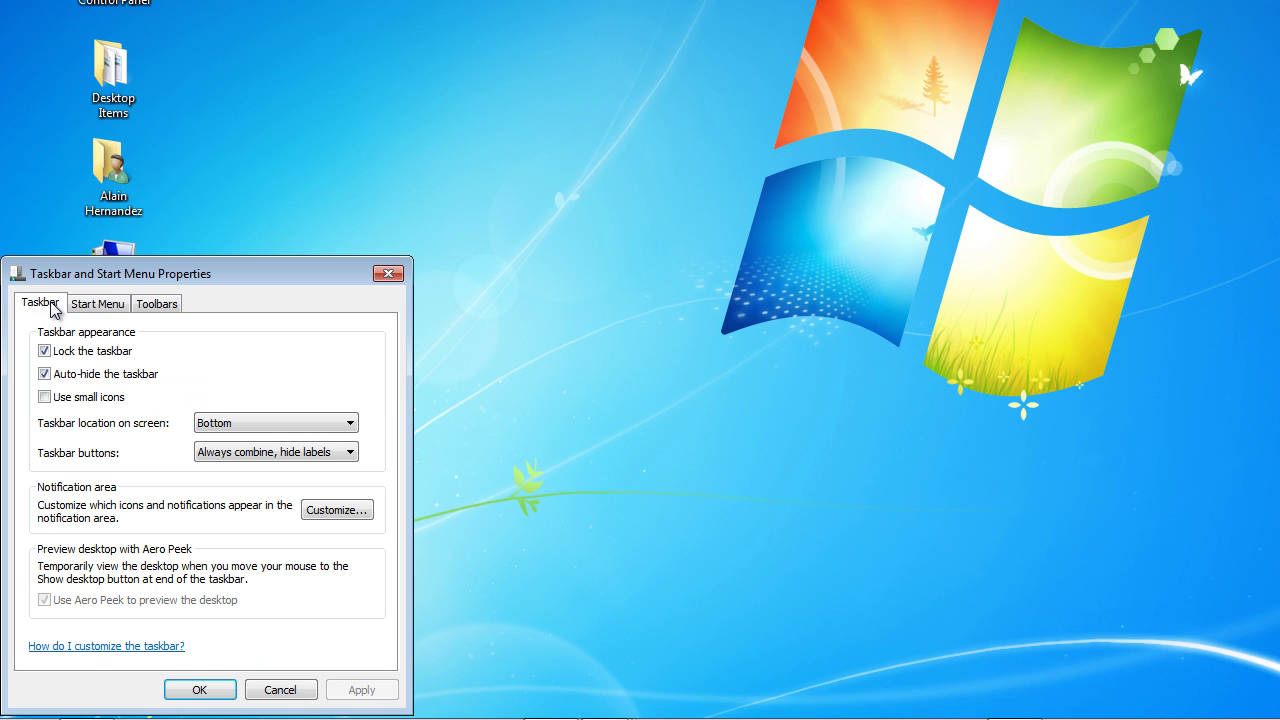
{"action": "left_click", "coordinate": [45, 374]}
{"action": "left_click", "coordinate": [388, 690]}
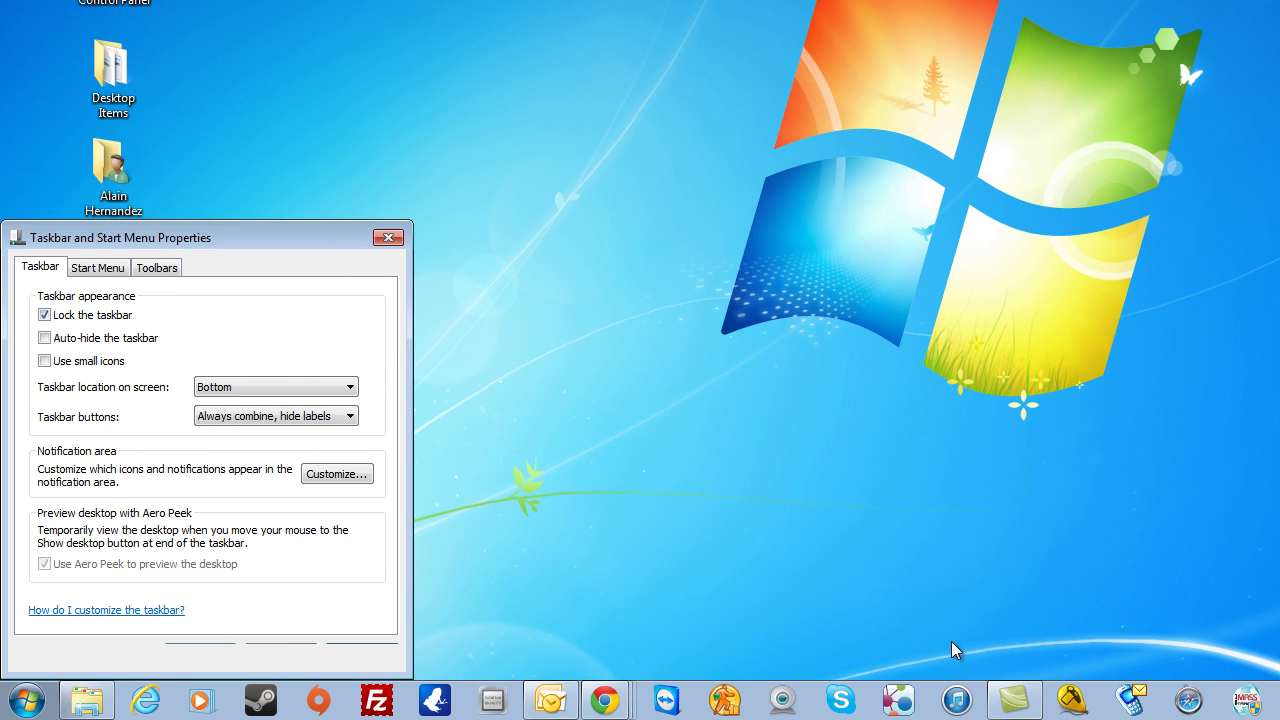
- Turn auto-hide for the taskbar back on, apply the change and close the properties dialog
{"action": "left_click", "coordinate": [79, 339]}
{"action": "left_click", "coordinate": [378, 655]}
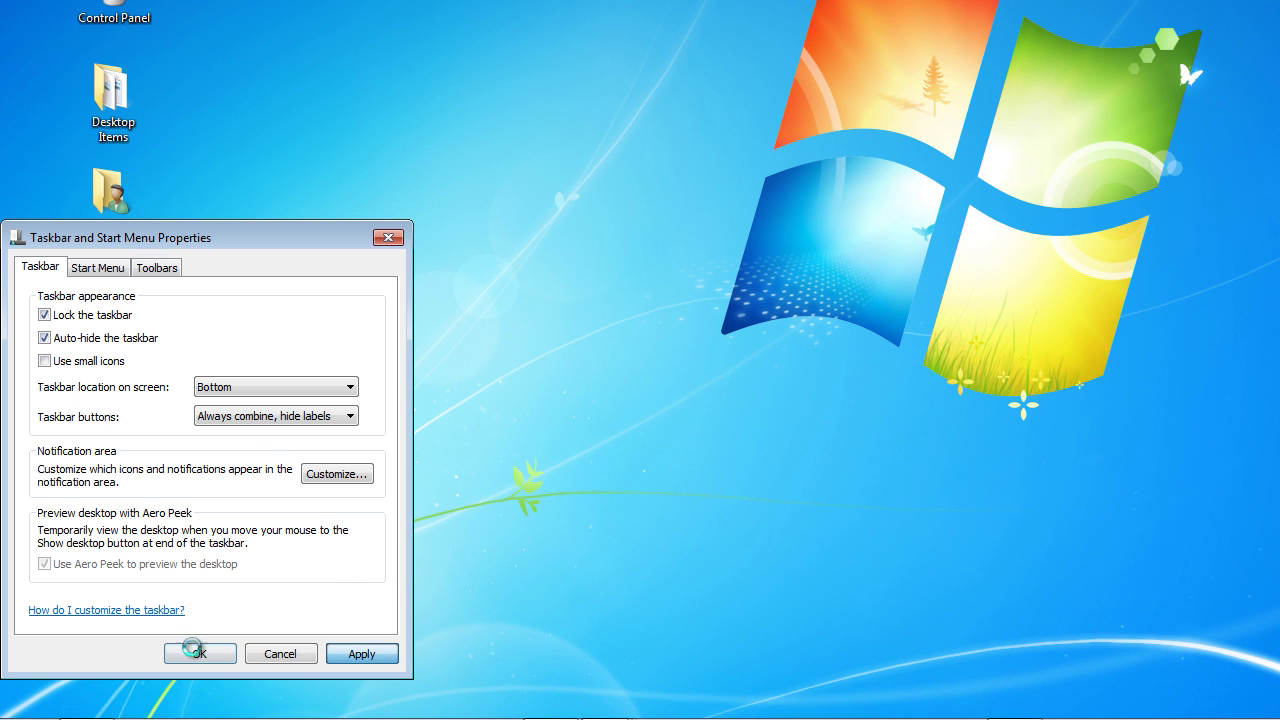
{"action": "left_click", "coordinate": [281, 650]}
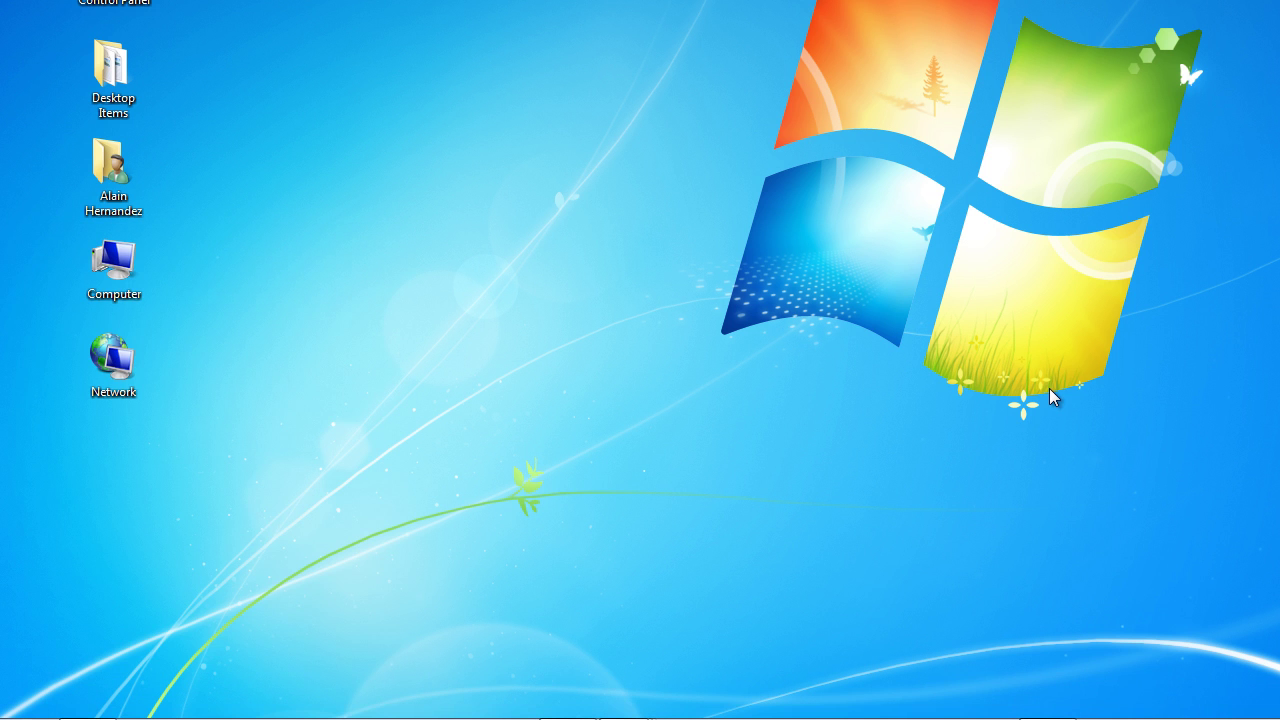
- View the DP Computing website in its open Google Chrome window, and minimize the window to return to the desktop
{"action": "mouse_move", "coordinate": [1262, 715]}
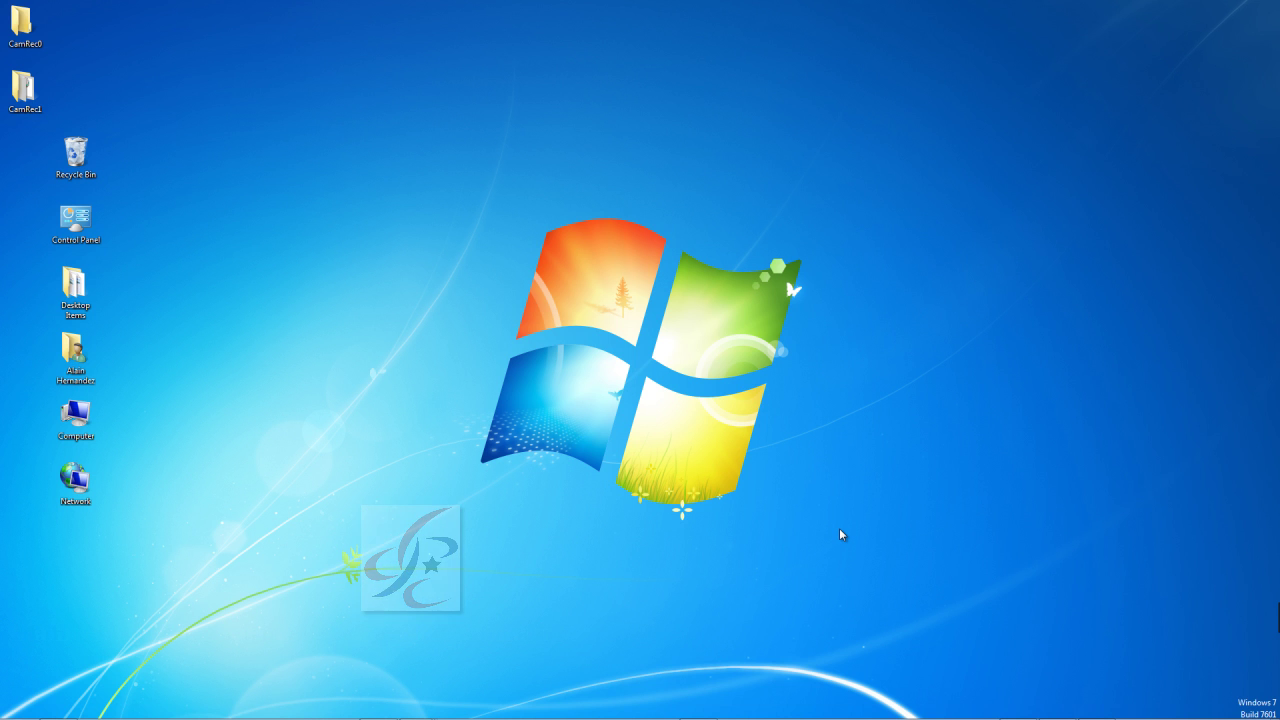
{"action": "mouse_move", "coordinate": [420, 715]}
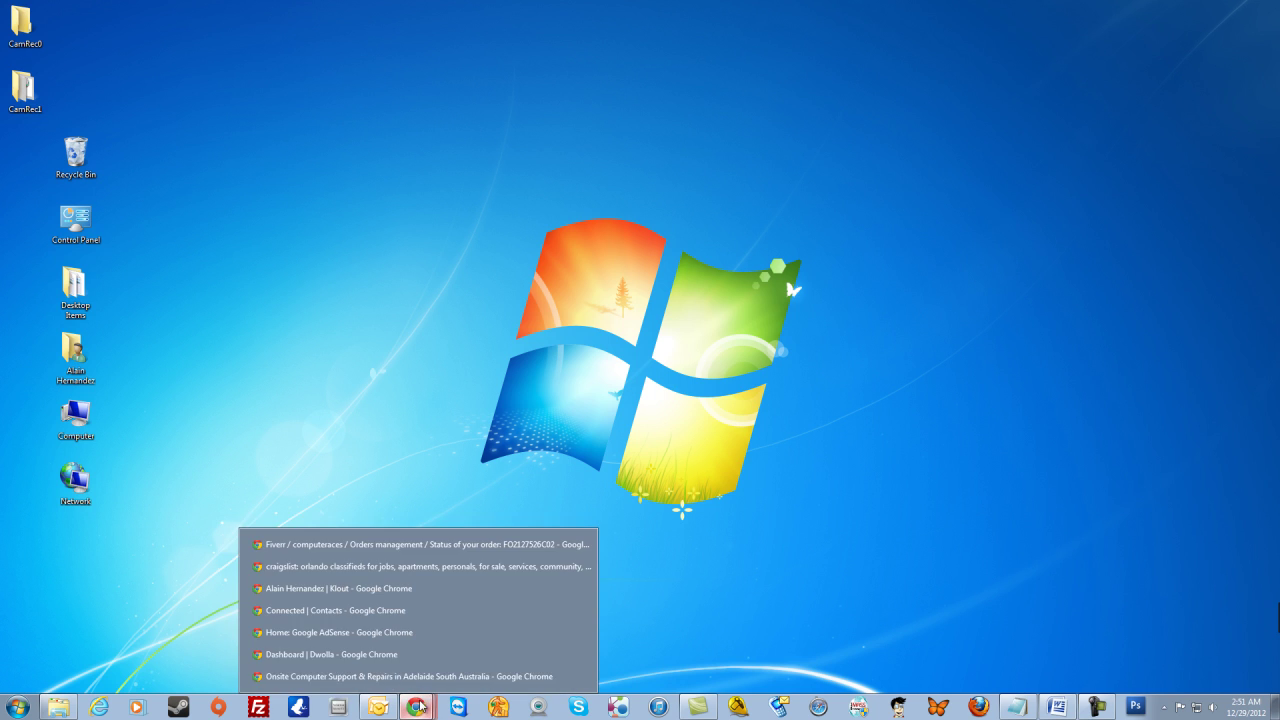
{"action": "left_click", "coordinate": [420, 678]}
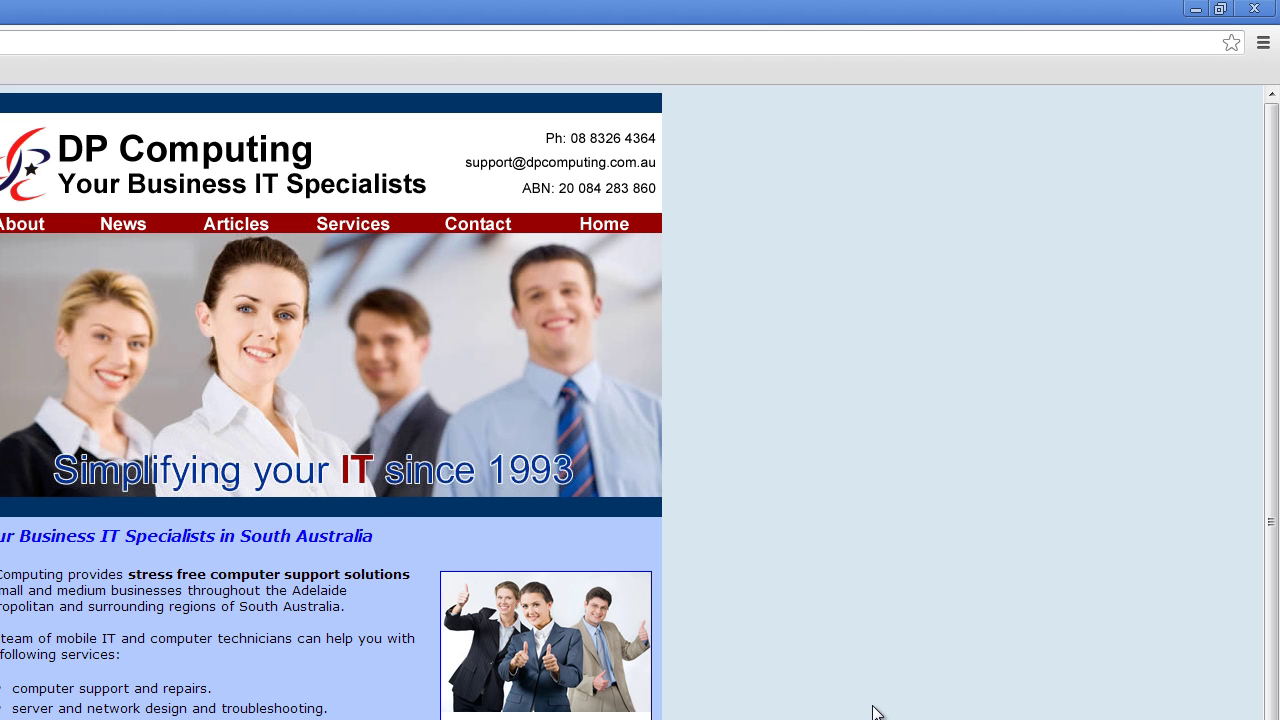
{"action": "left_click", "coordinate": [1195, 9]}
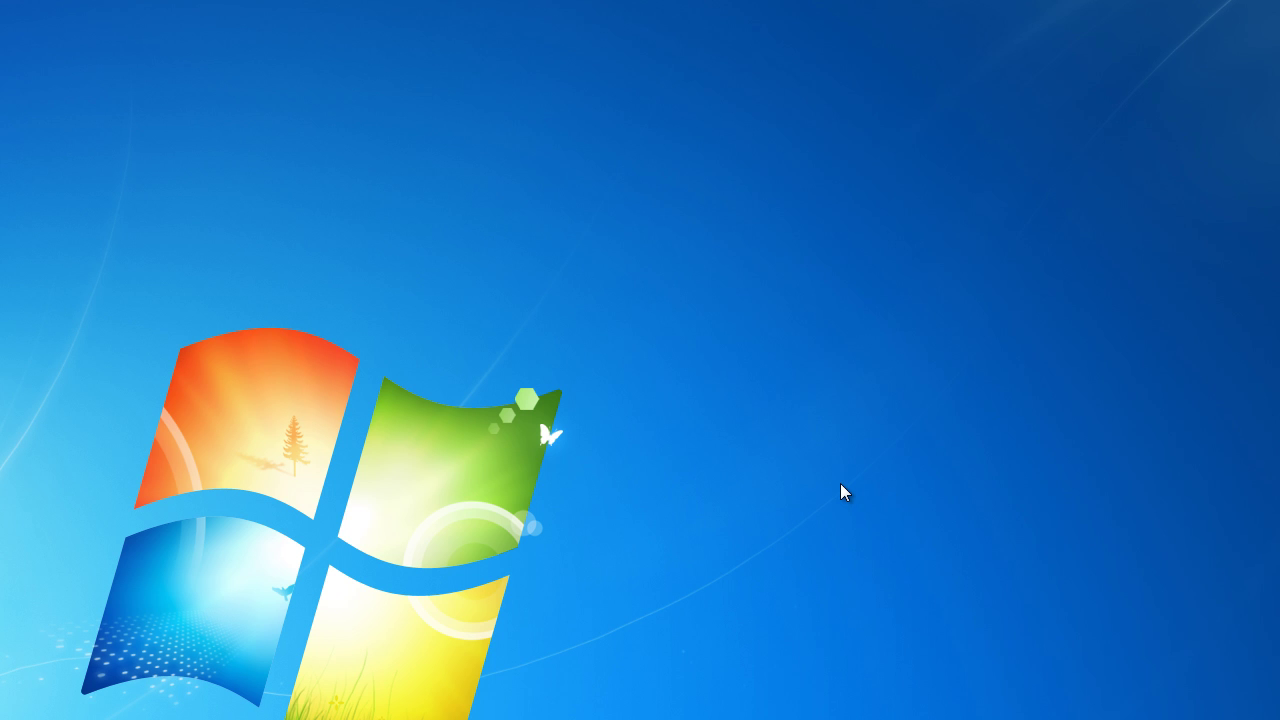